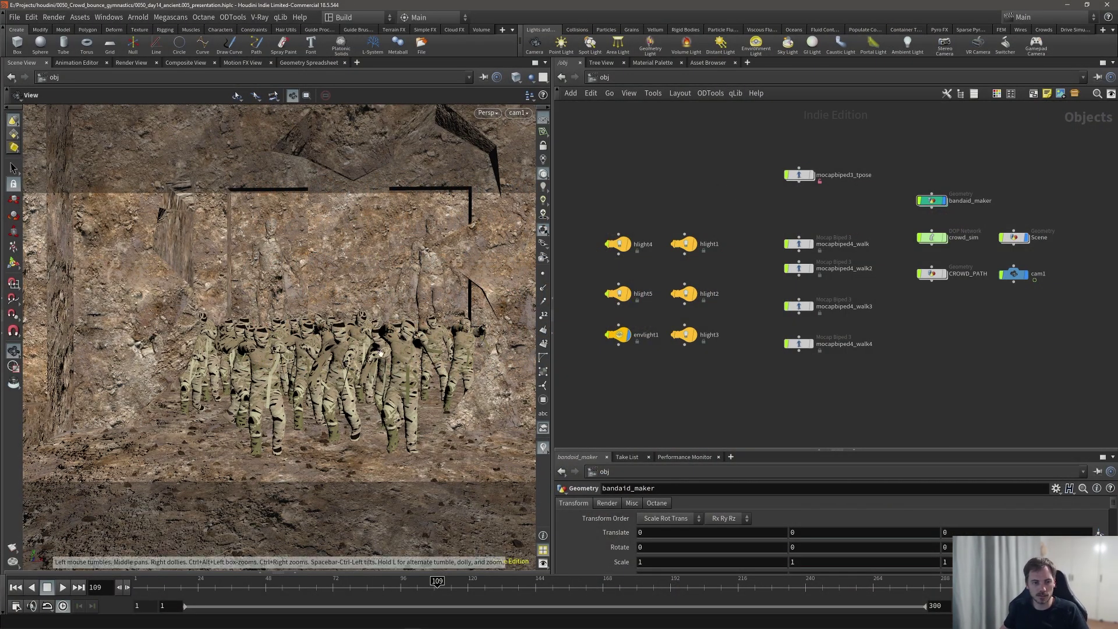
- Leave the cam1 view and examine the rooms and the walking crowd from above
left_click_drag(382, 349, 538, 220)
left_click(543, 229)
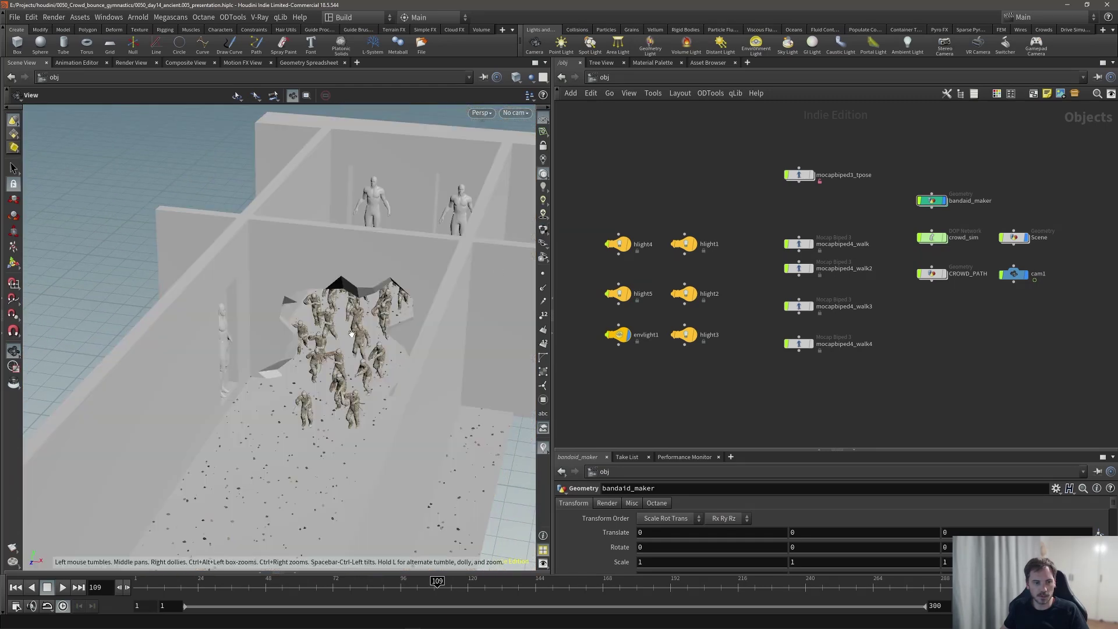
mouse_move(351, 333)
left_mouse_down()
mouse_move(393, 357)
mouse_move(355, 343)
mouse_move(367, 350)
left_mouse_up()
mouse_move(367, 350)
right_mouse_down()
mouse_move(726, 341)
mouse_move(368, 350)
right_mouse_up()
left_click_drag(367, 349, 380, 356)
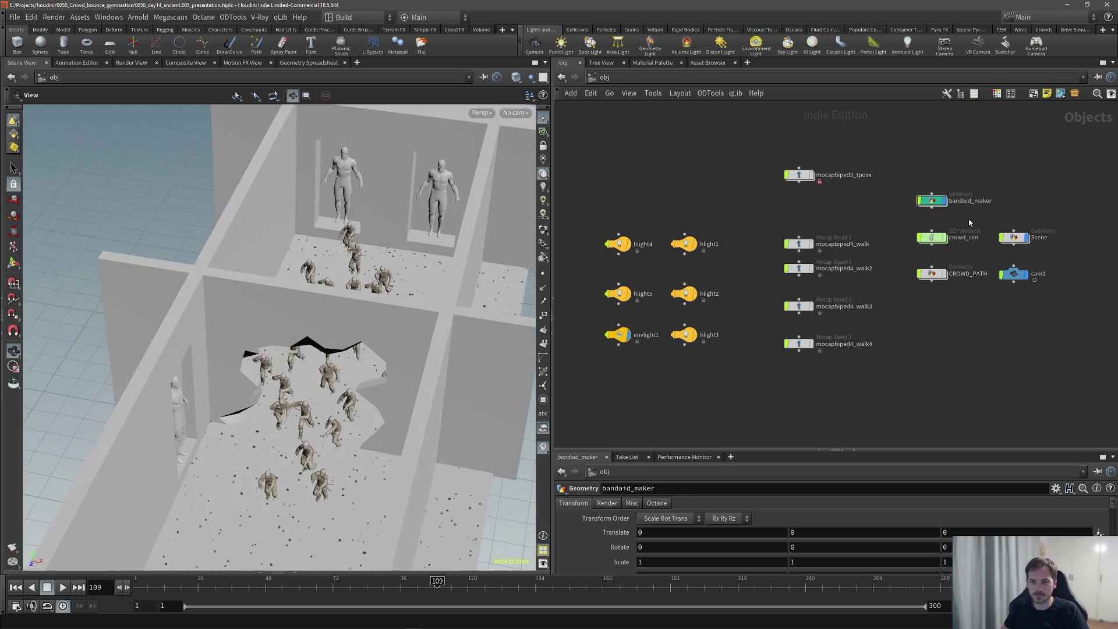
- Highlight the Scene node, followed by the bandaid_maker, crowd_sim and CROWD_PATH nodes, to point them out
left_click_drag(1000, 194, 1041, 246)
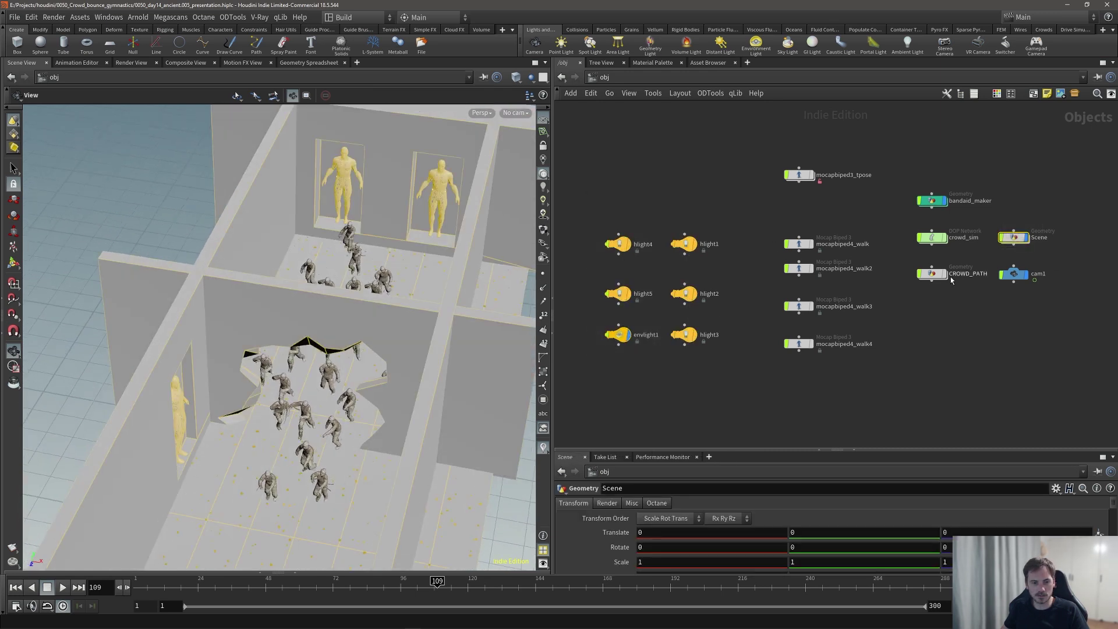
left_click(838, 230)
left_click_drag(909, 152, 971, 328)
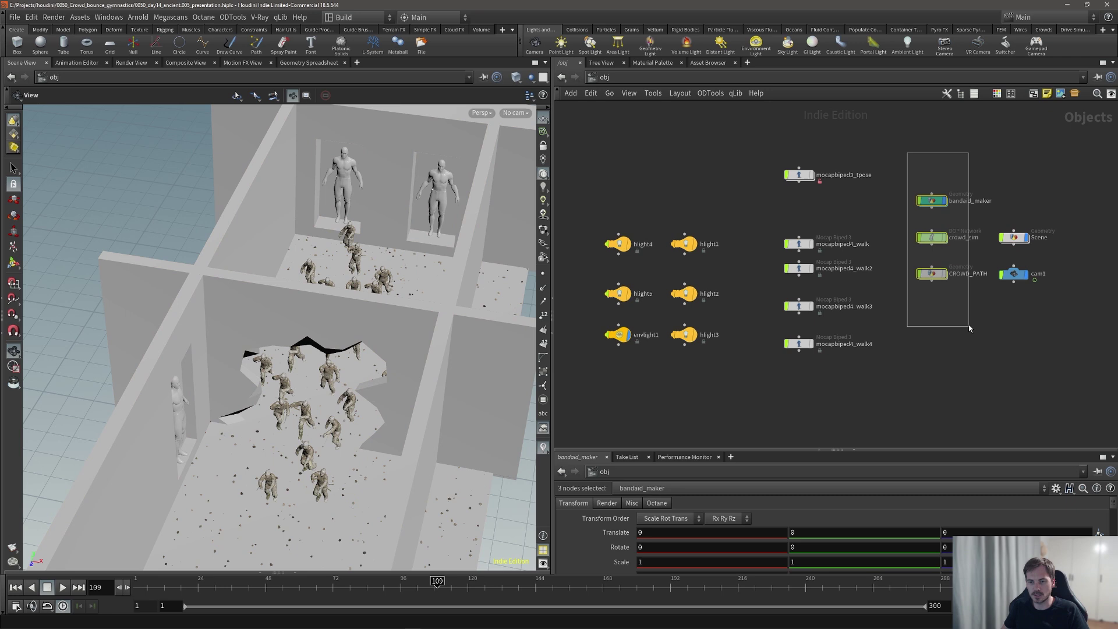
left_click(887, 220)
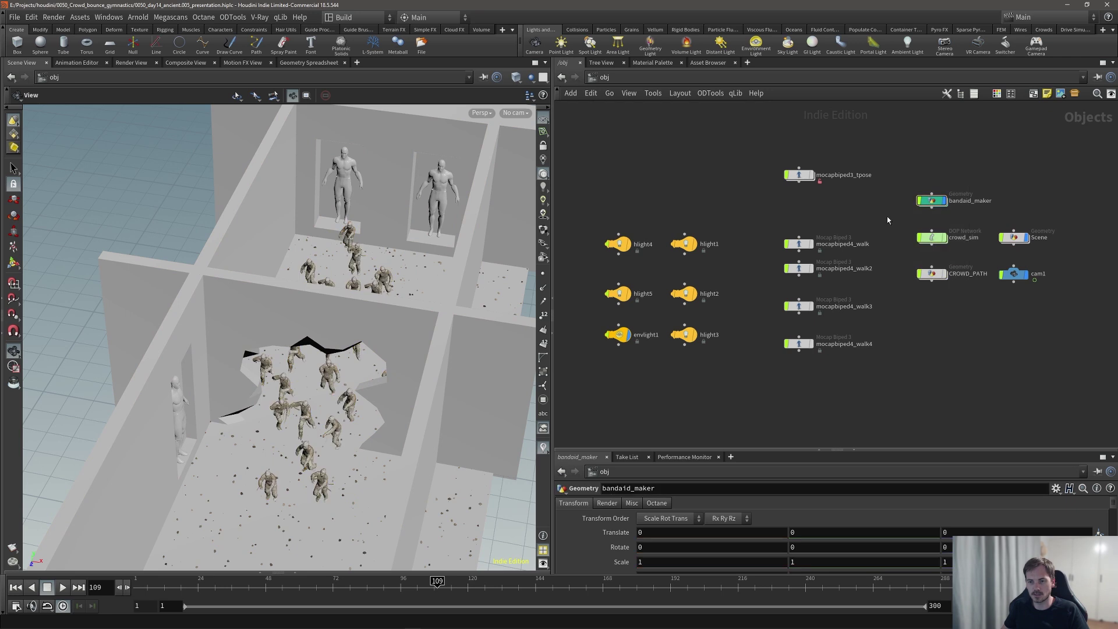
- Open the bandaid_maker geometry network and look over its colour-coded node groups
double_click(933, 202)
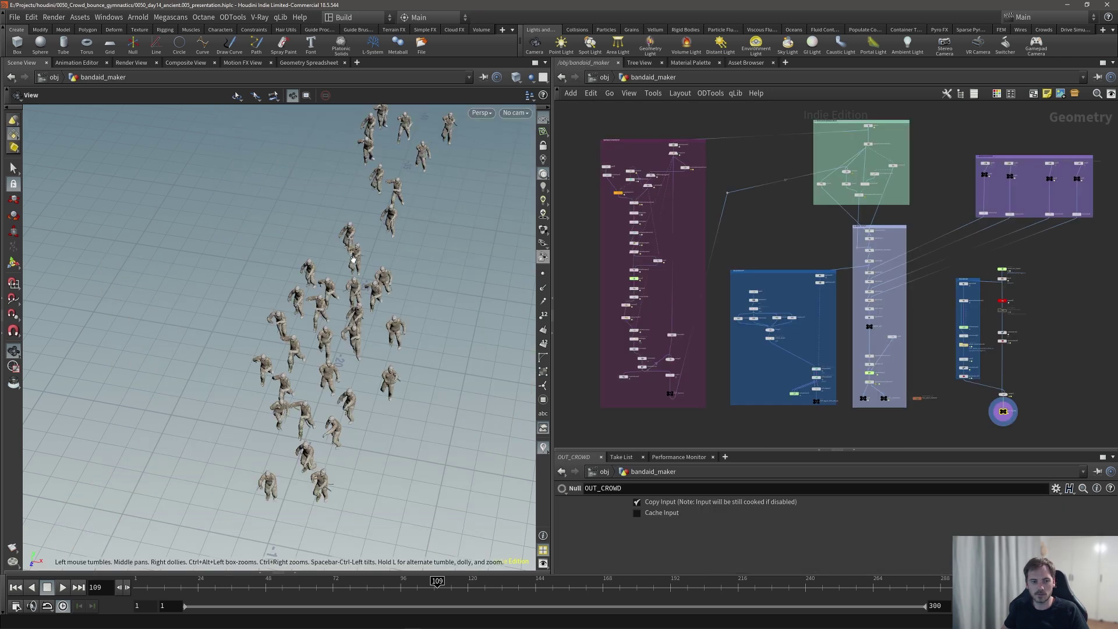
left_click_drag(371, 288, 369, 282)
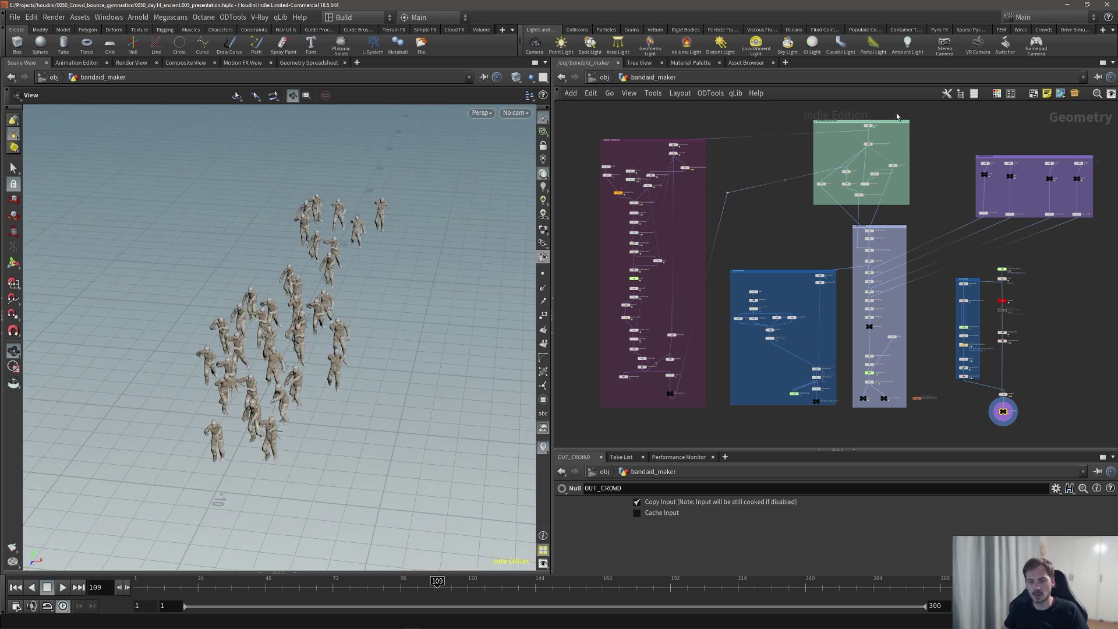
mouse_move(868, 127)
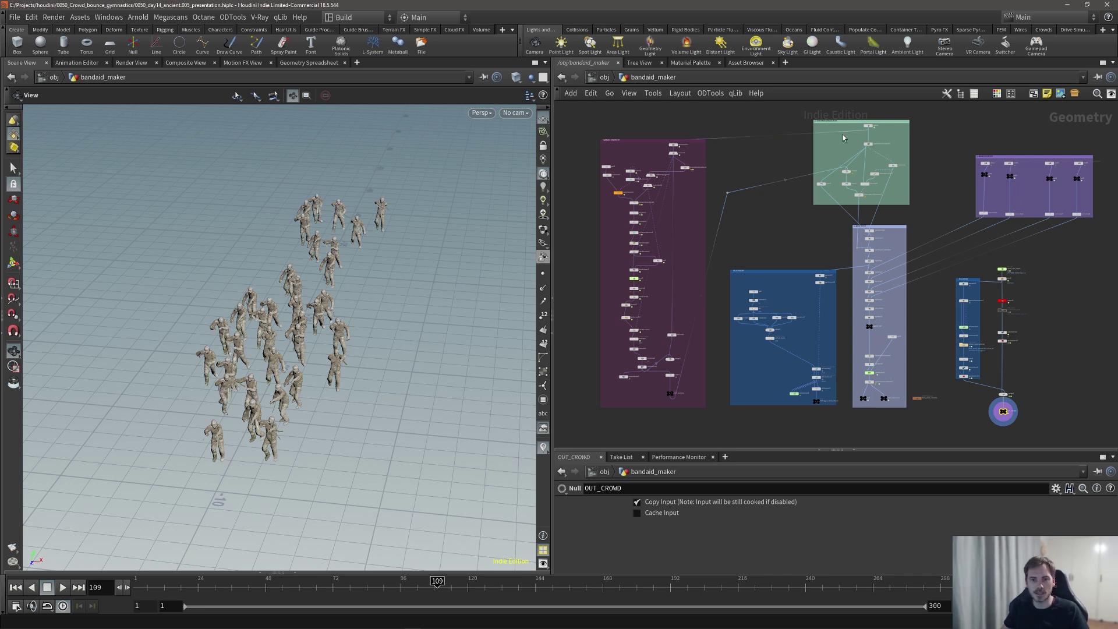
mouse_move(673, 153)
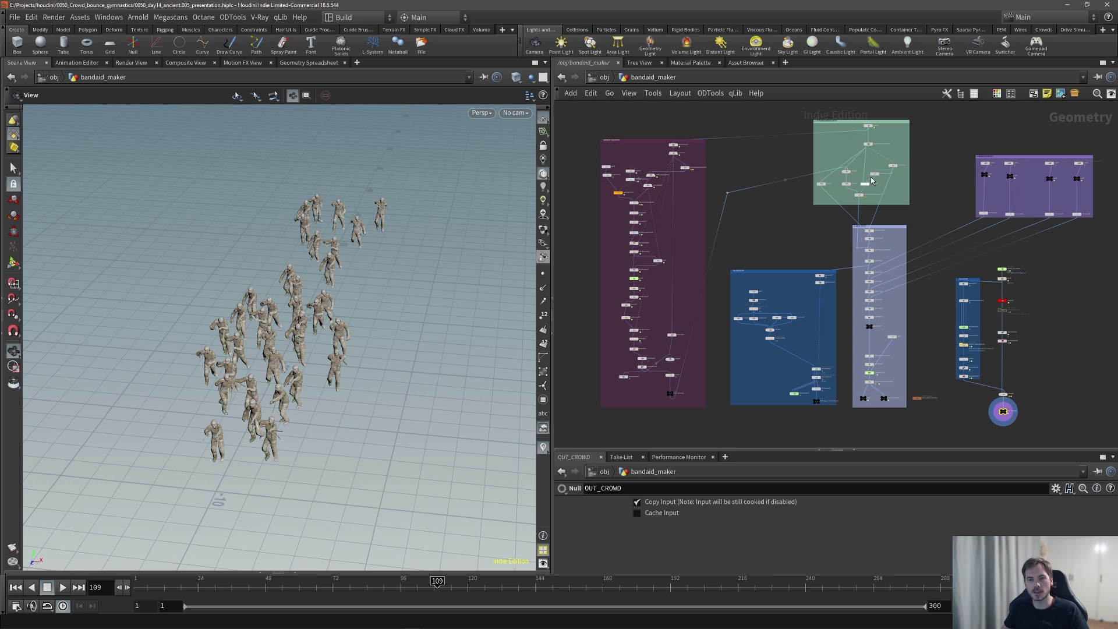
mouse_move(858, 159)
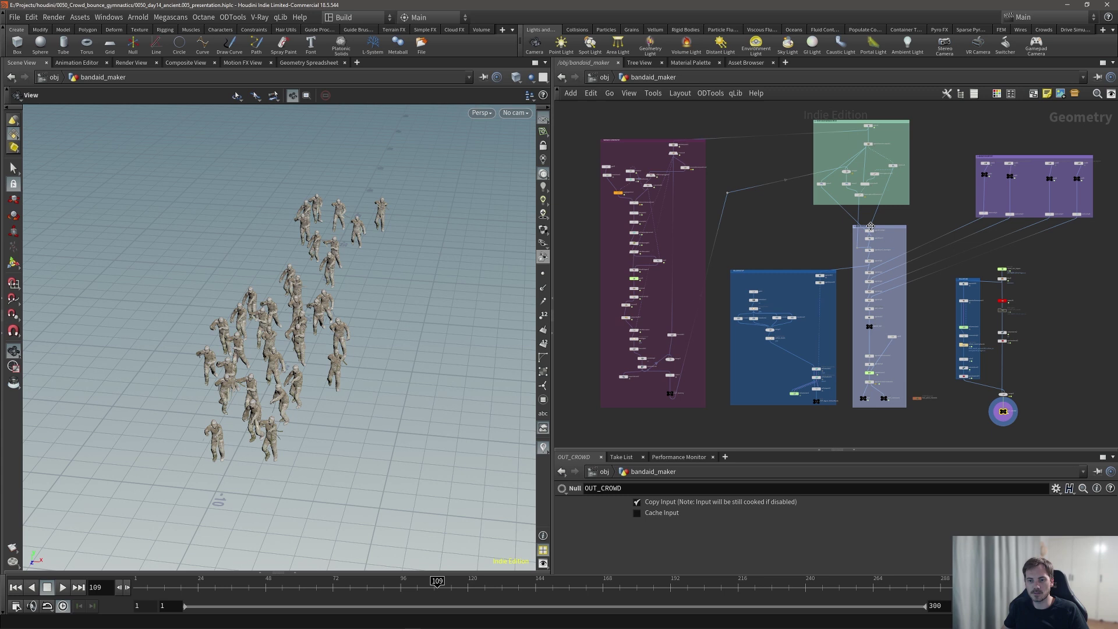
mouse_move(872, 234)
mouse_move(871, 264)
- Examine the bandaged crowd agents and their loose bandage strips up close
right_click_drag(304, 395, 458, 367)
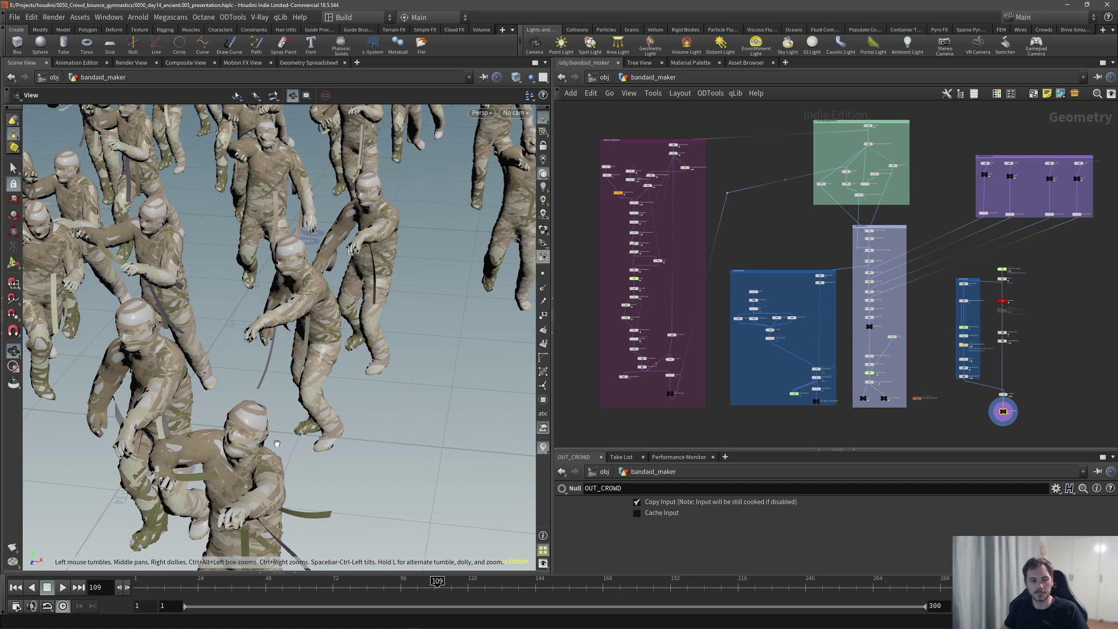
left_click_drag(277, 442, 269, 469)
middle_click_drag(269, 468, 318, 344)
mouse_move(317, 344)
left_mouse_down()
mouse_move(408, 320)
mouse_move(326, 343)
left_mouse_up()
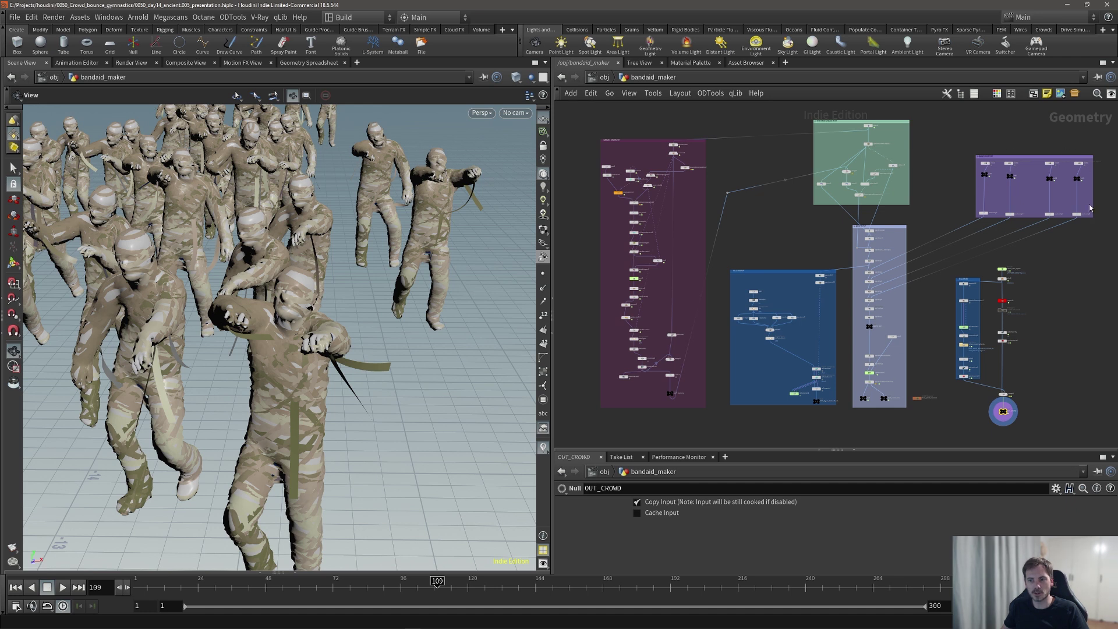
- Trace the final crowd chain from the crowd_sim_import node down to the OUT_CROWD null
mouse_move(1007, 271)
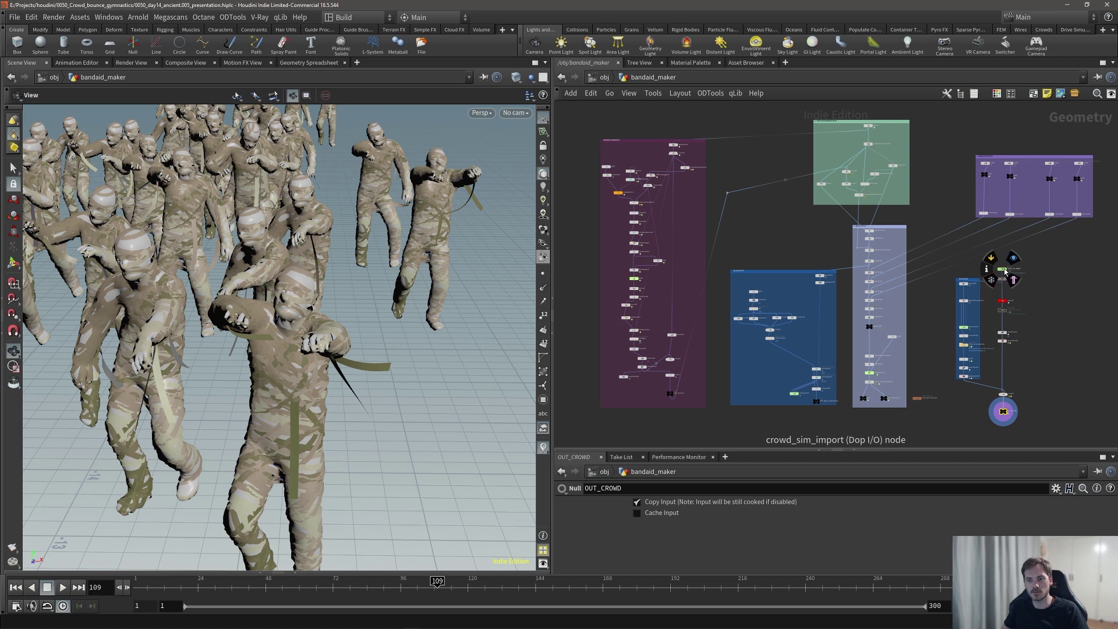
mouse_move(964, 285)
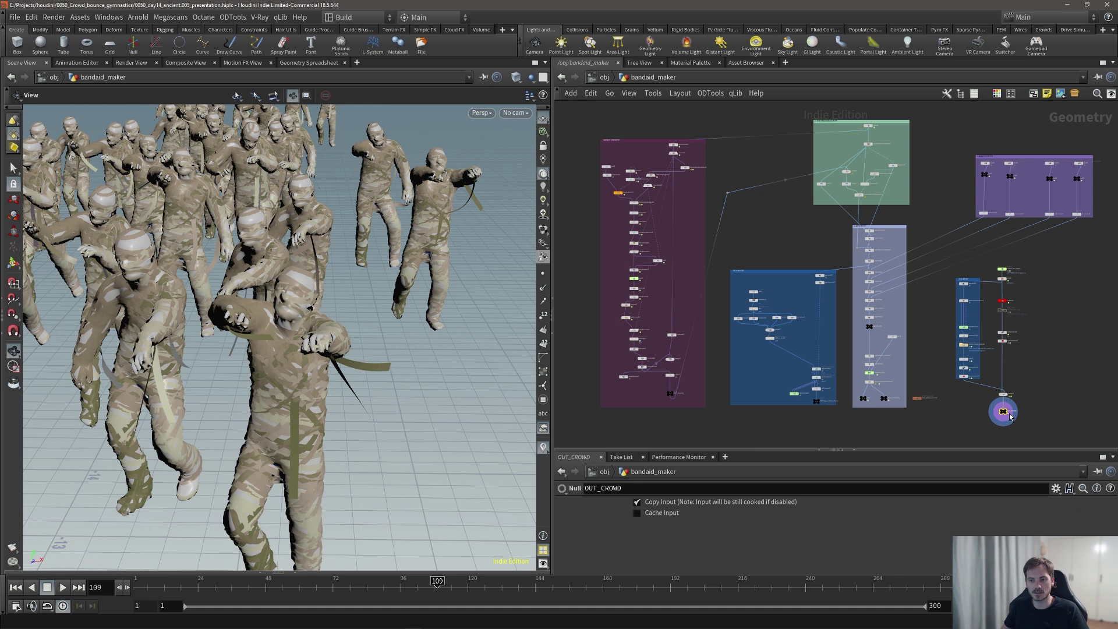
mouse_move(1003, 414)
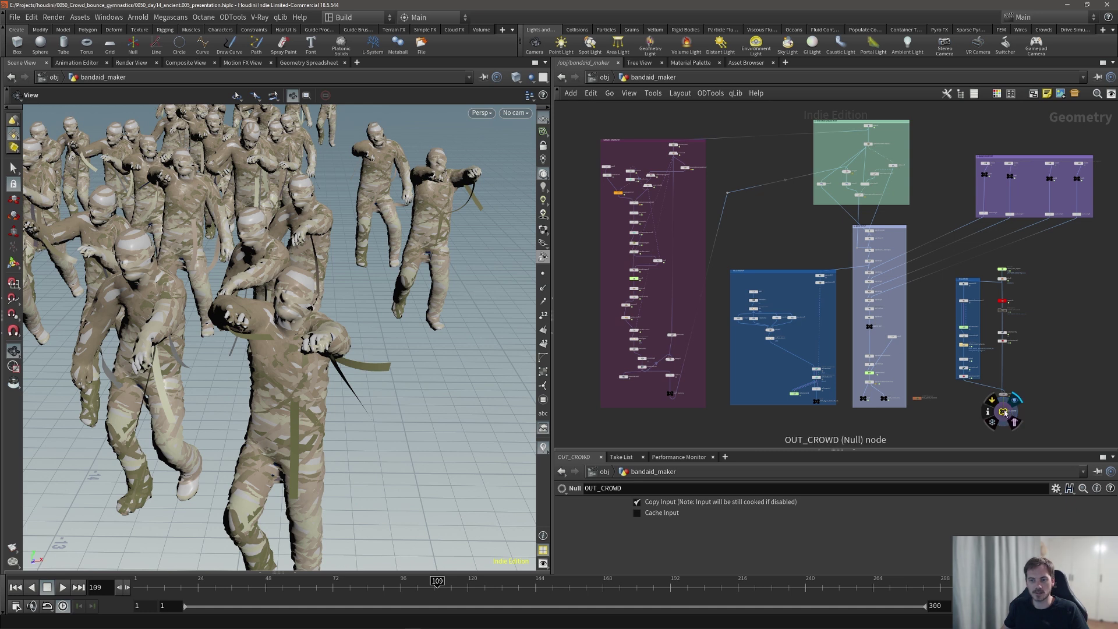
middle_click_drag(803, 155, 781, 161)
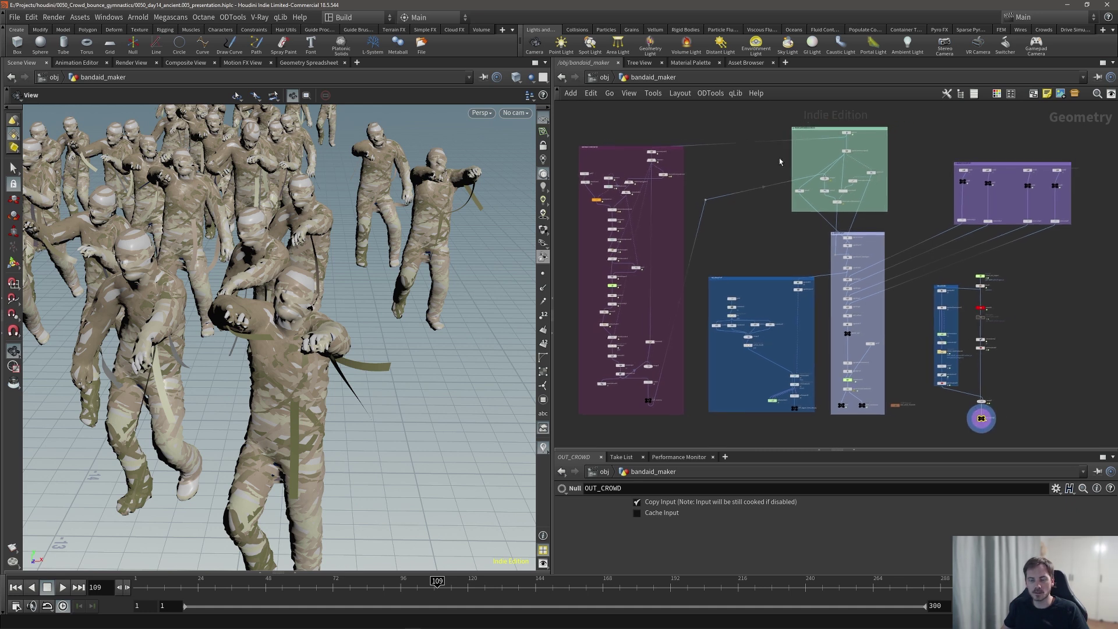
- Display the agent1 node's T-pose character from the KINEFX ADD BANDAGE MESH group
right_click(850, 133)
key("Escape")
right_click_drag(854, 139, 931, 137)
left_click(870, 133)
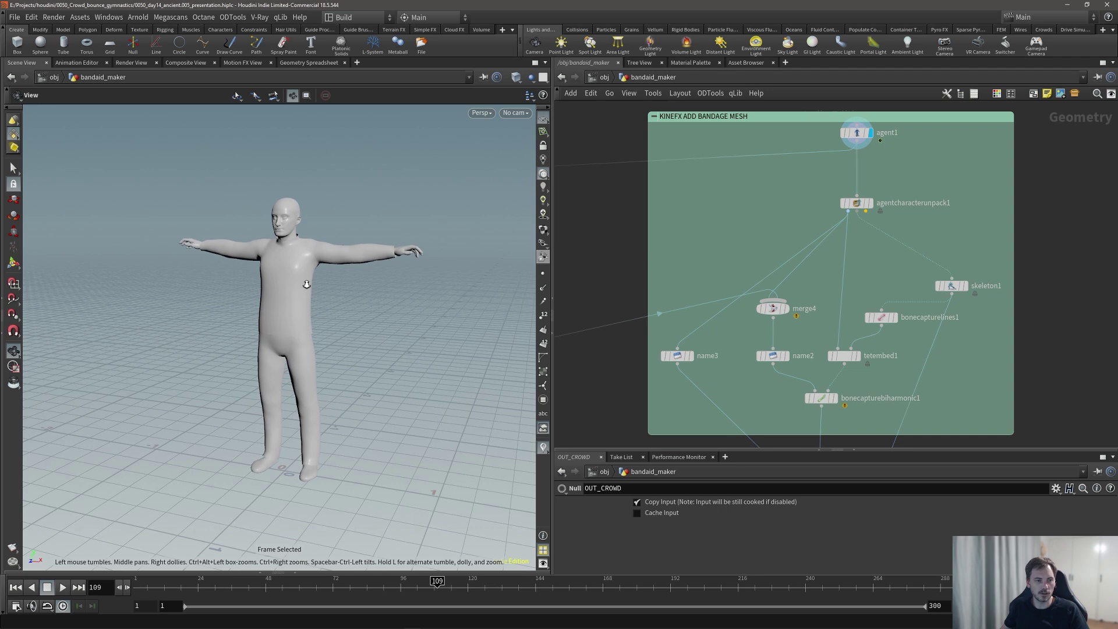
scroll(667, 198, "down", 1)
- Select agentunpack1 in the BANDAGE GENERATOR group and display its unpacked character
middle_click_drag(644, 214, 912, 213)
middle_click_drag(669, 232, 911, 235)
middle_click_drag(734, 218, 761, 206)
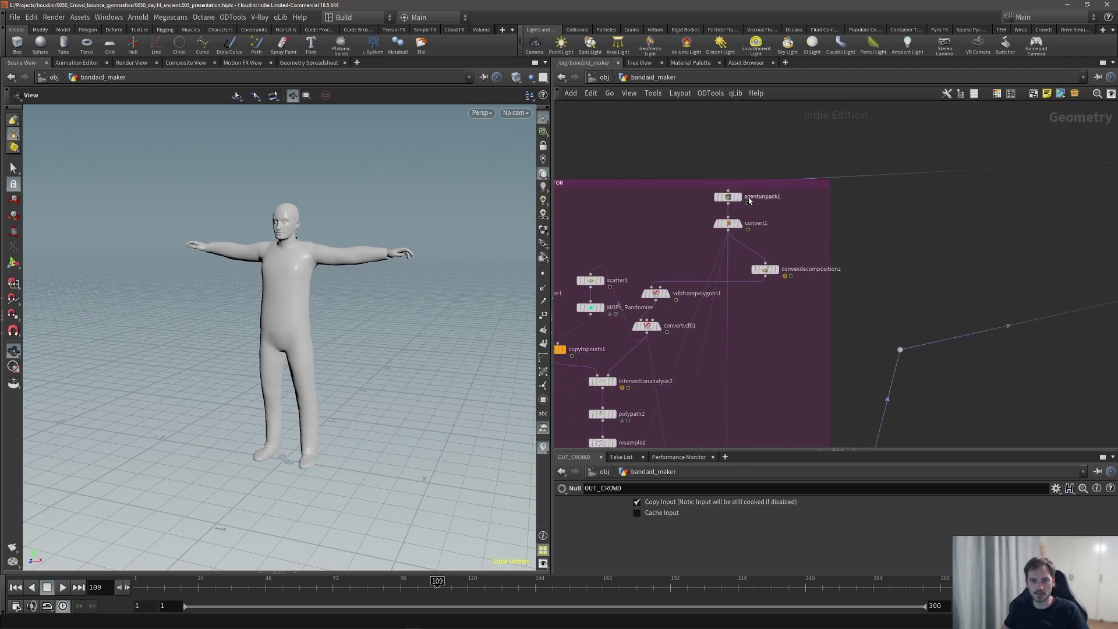
left_click(741, 197)
left_click(730, 197)
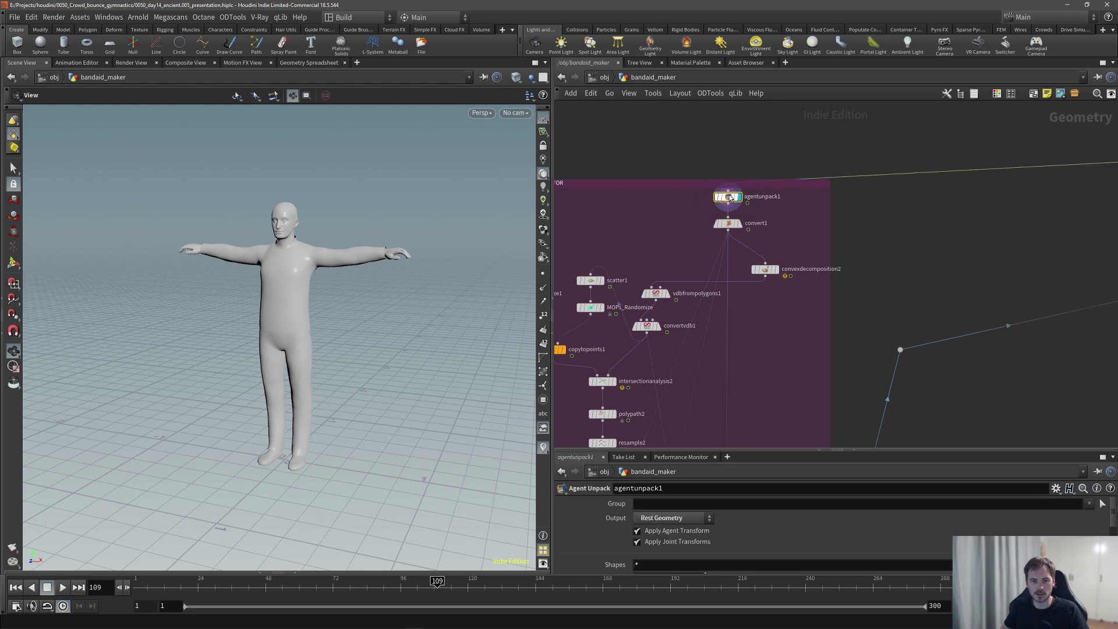
left_click_drag(354, 260, 299, 271)
- Display the results of convexdecomposition2, vdbfrompolygons1 and convertvdb1 one after another to compare the body meshes
left_click(776, 269)
middle_click_drag(646, 269, 731, 244)
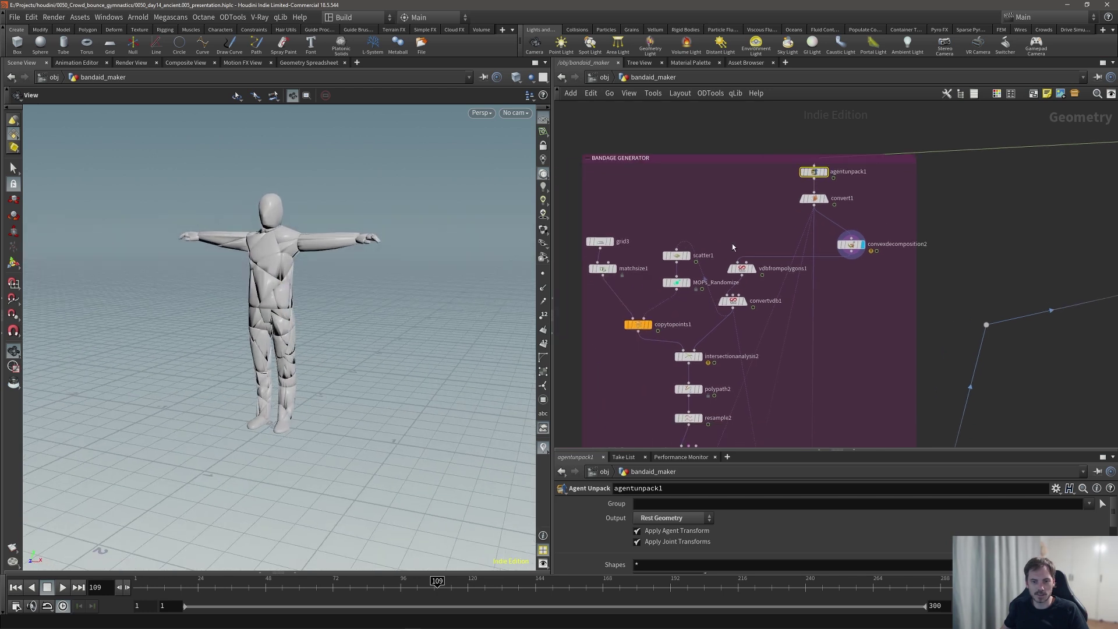
left_click(753, 269)
left_click(743, 301)
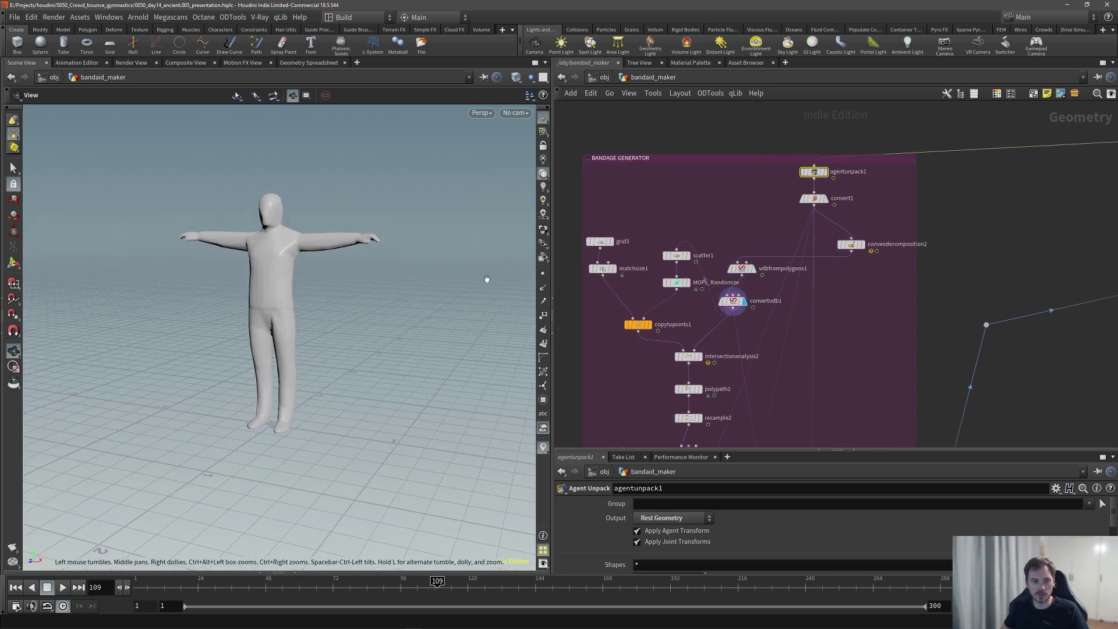
left_click_drag(328, 273, 305, 272)
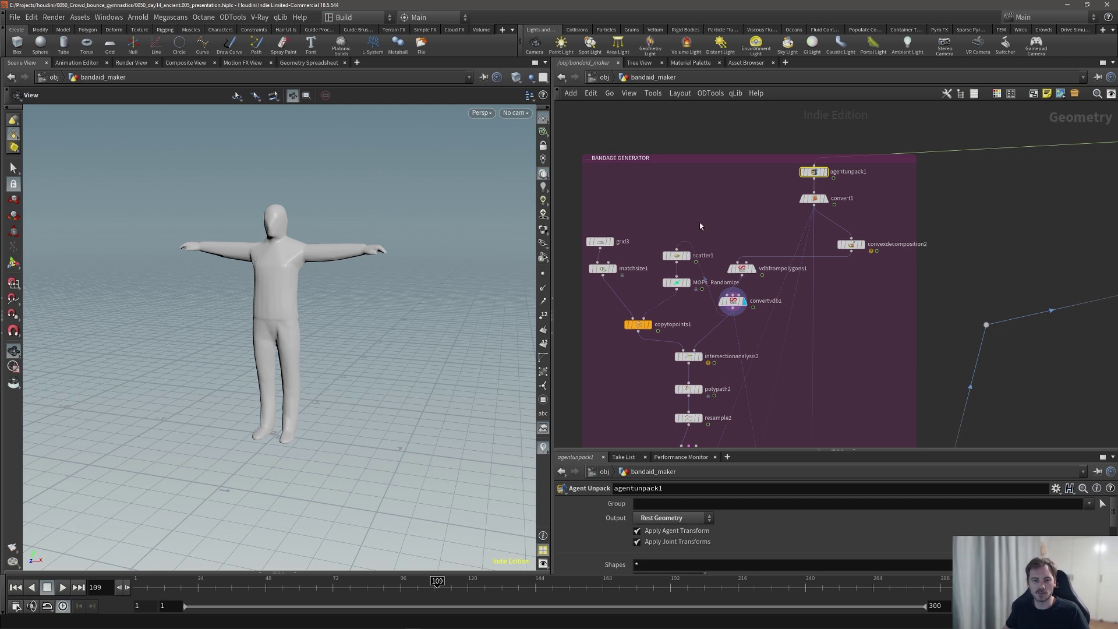
- Display the copytopoints1 node to view the scattered grids around the body
middle_click_drag(716, 227, 726, 204)
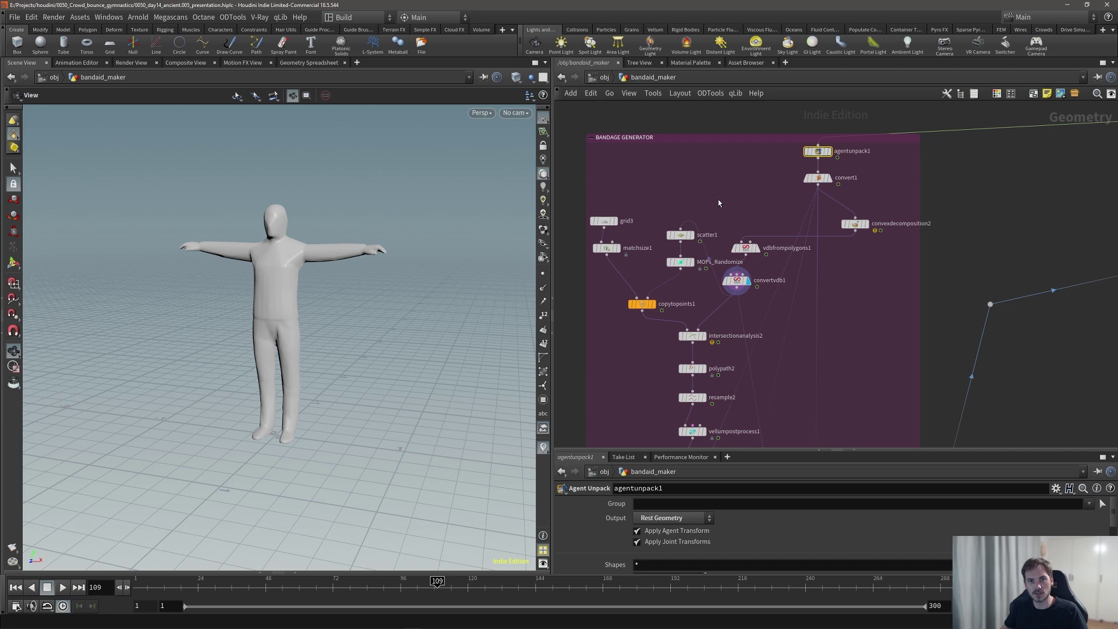
left_click(653, 304)
mouse_move(326, 285)
left_mouse_down()
mouse_move(356, 277)
mouse_move(332, 267)
left_mouse_up()
- Display the intersectionanalysis2 node and examine its curves wrapped around the body from several angles
left_click(706, 322)
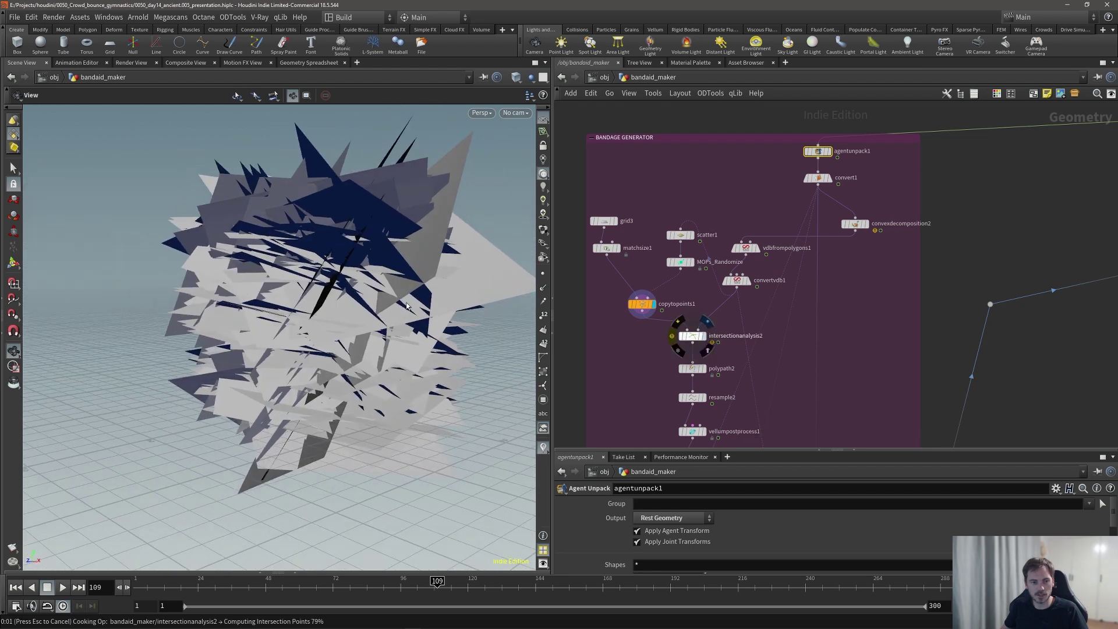
left_click_drag(347, 313, 347, 339)
right_click_drag(347, 340, 412, 322)
middle_click_drag(373, 280, 314, 279)
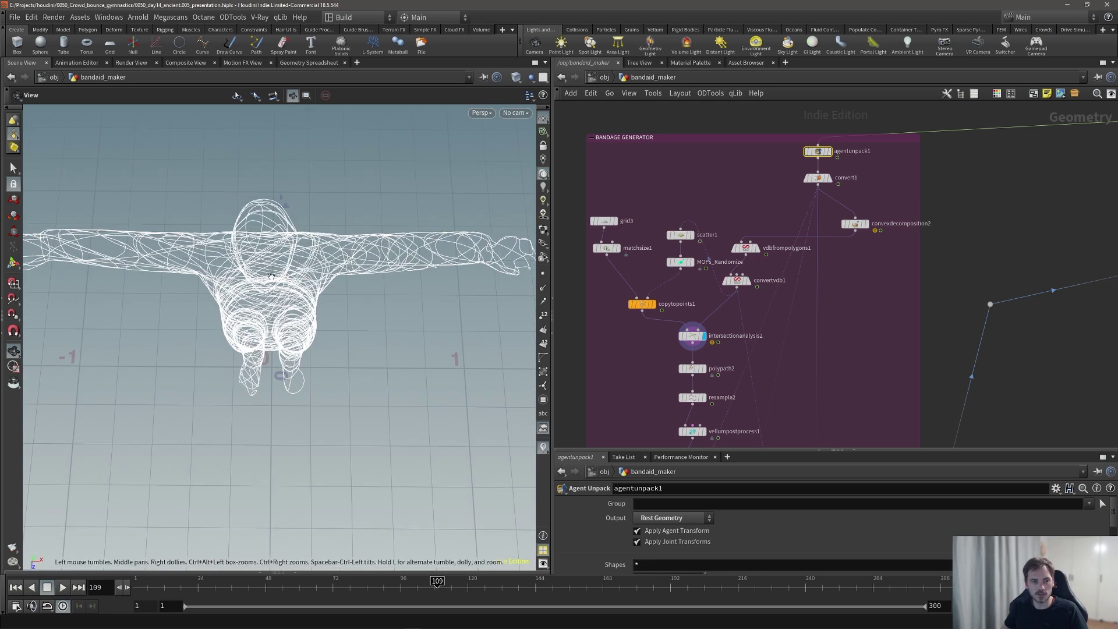
left_click_drag(315, 280, 314, 315)
right_click_drag(314, 292, 921, 282)
middle_click_drag(367, 287, 350, 337)
left_click_drag(295, 324, 326, 197)
right_click_drag(372, 210, 326, 192)
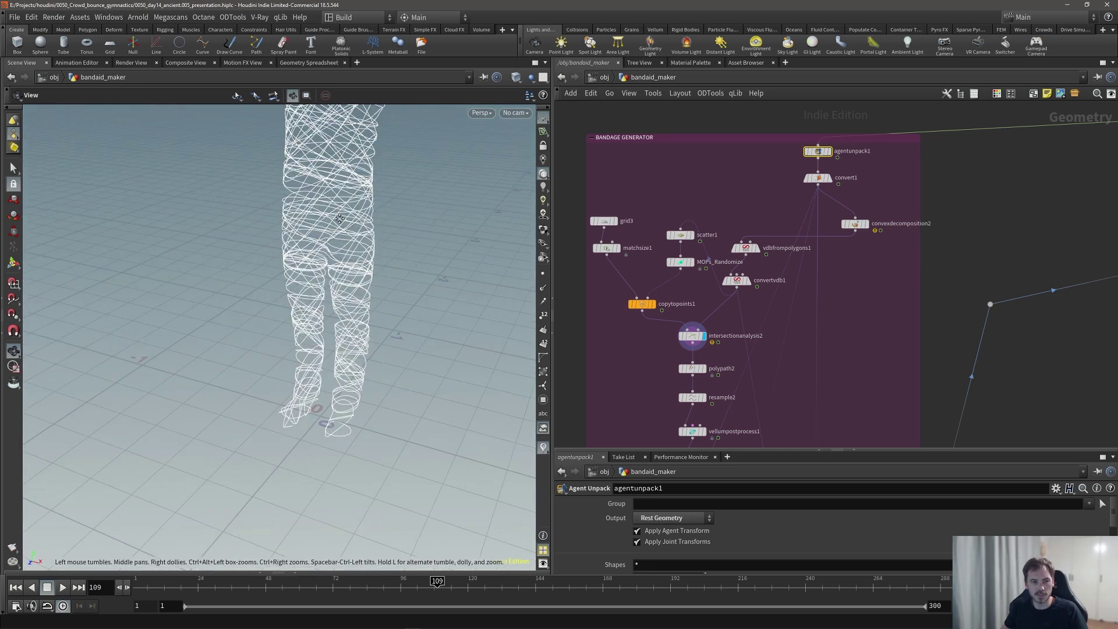
middle_click_drag(326, 192, 319, 324)
right_click_drag(332, 323, 294, 320)
left_click_drag(294, 321, 300, 293)
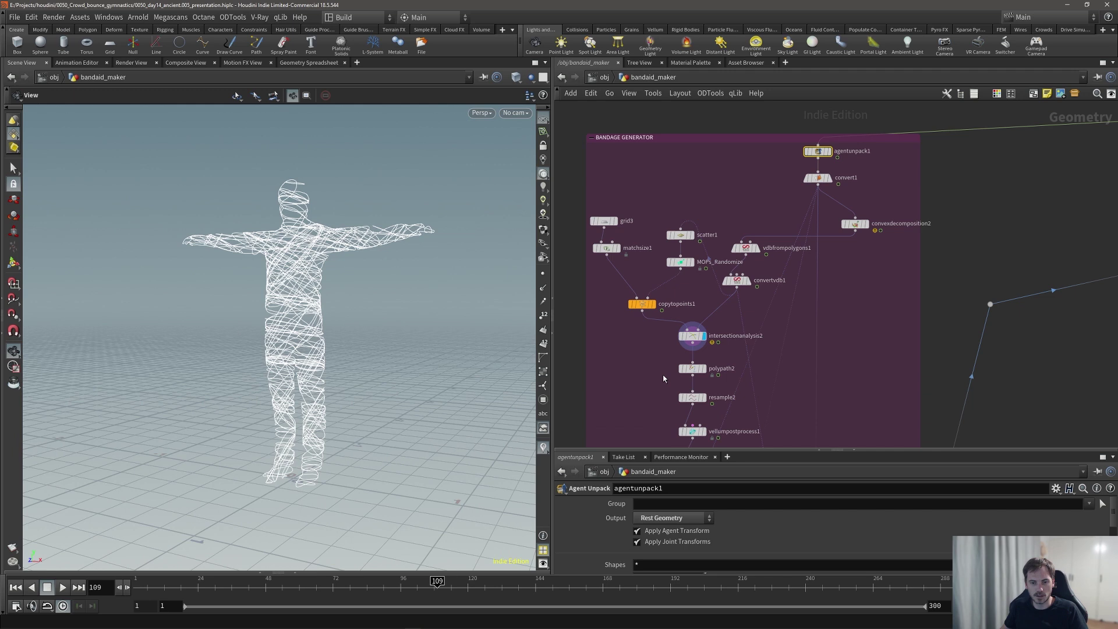
- Display the vellumpostprocess1 node and inspect the bandage strips on the body
middle_click_drag(663, 378, 660, 251)
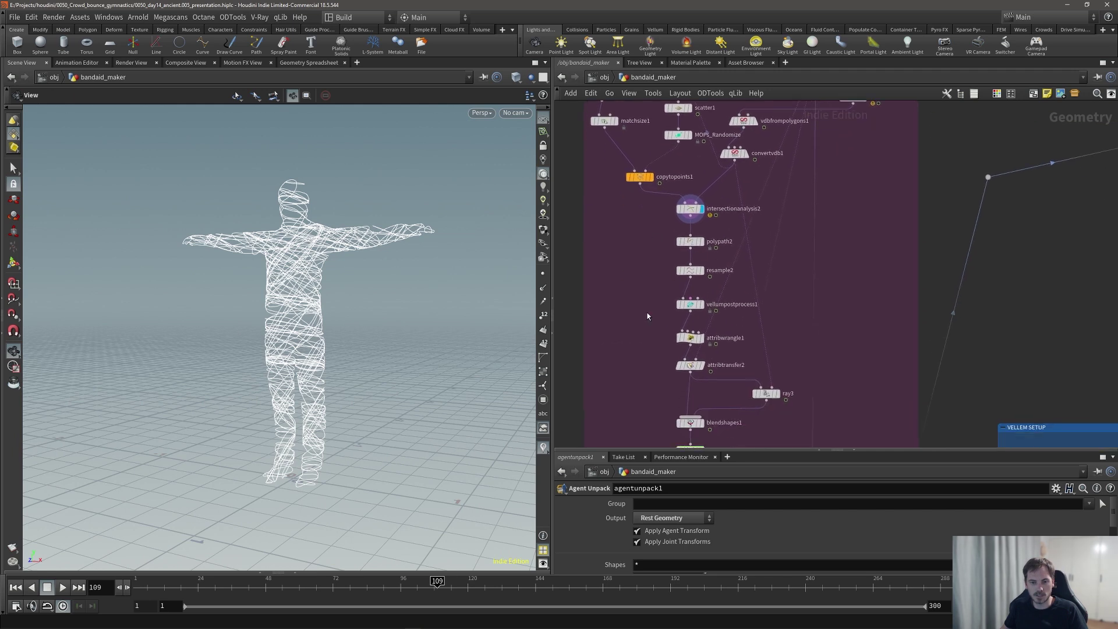
left_click(701, 303)
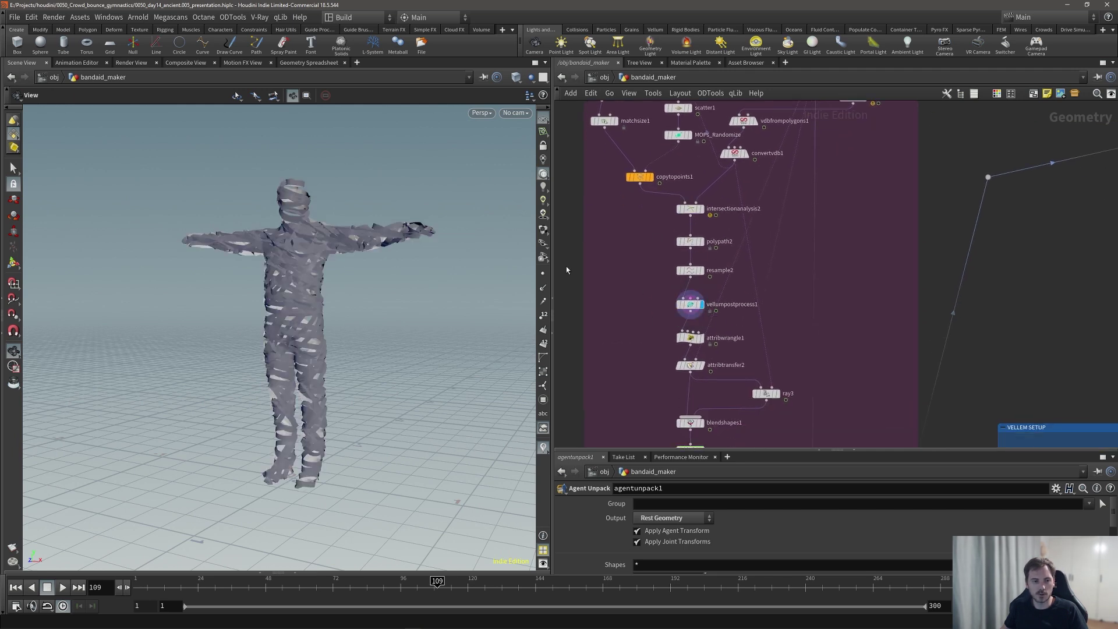
left_click_drag(321, 288, 379, 250)
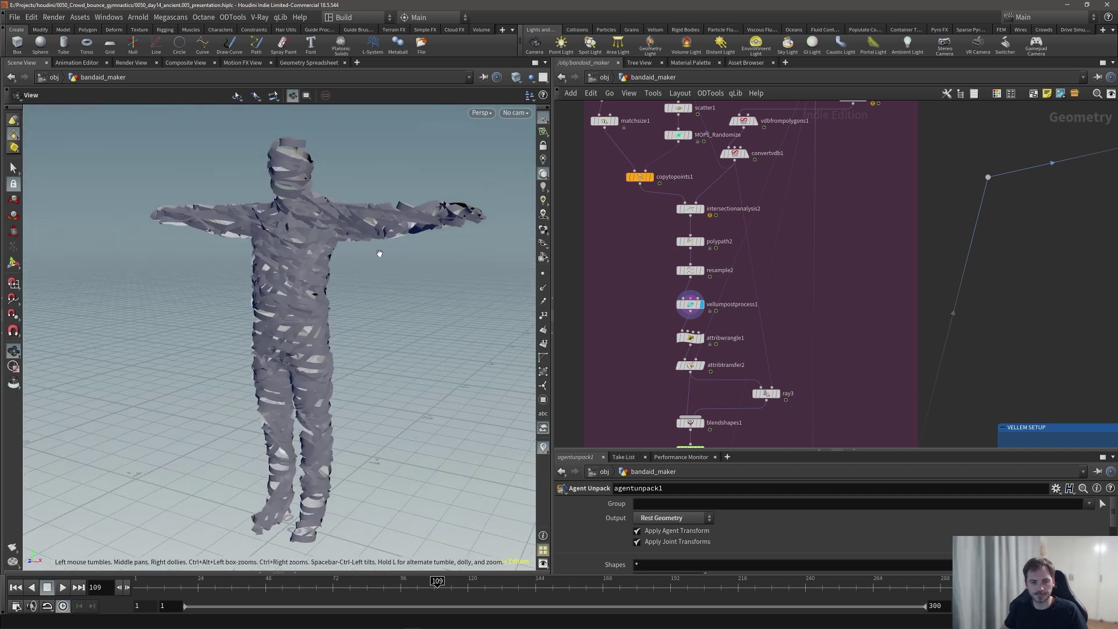
- Display the ray3 node and inspect the bandage mesh projected onto the body up close
middle_click_drag(647, 323, 641, 256)
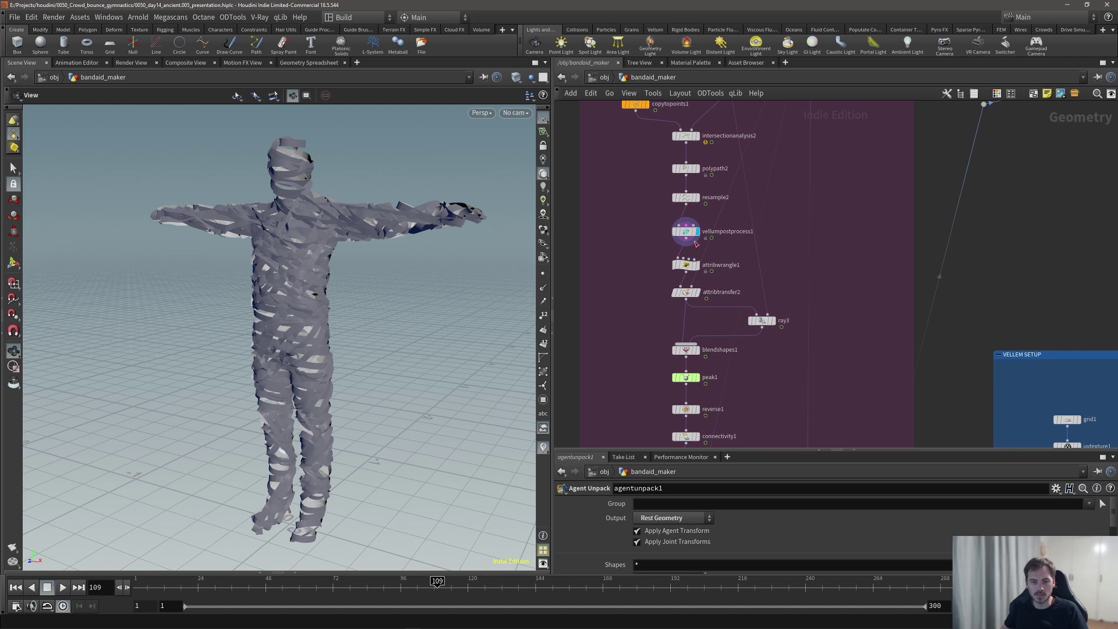
left_click(772, 321)
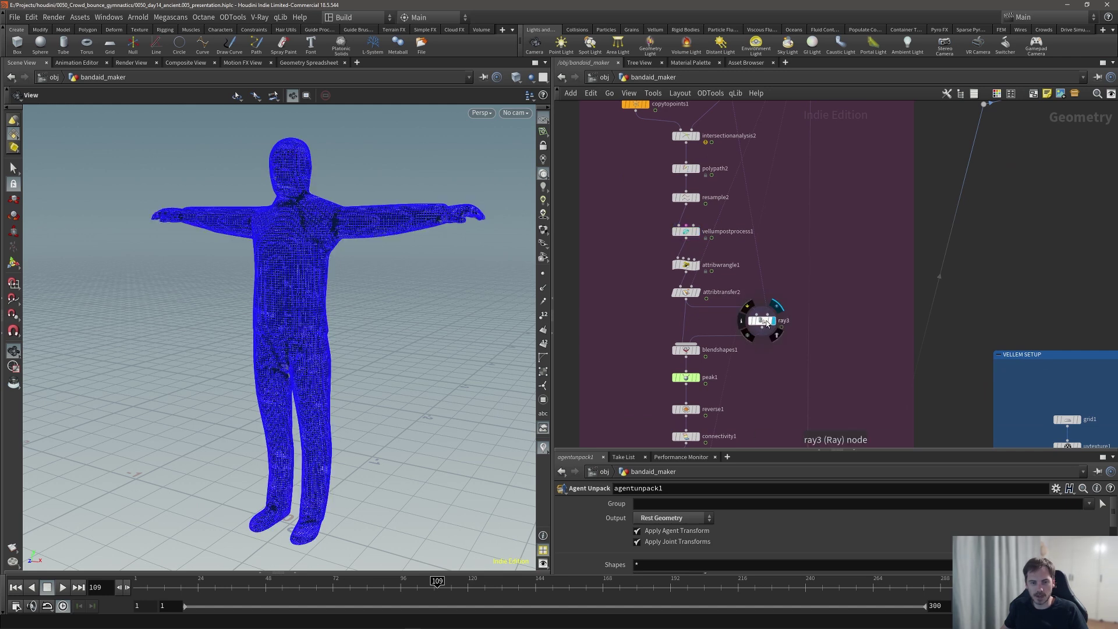
left_click_drag(326, 244, 317, 213)
scroll(317, 213, "up", 5)
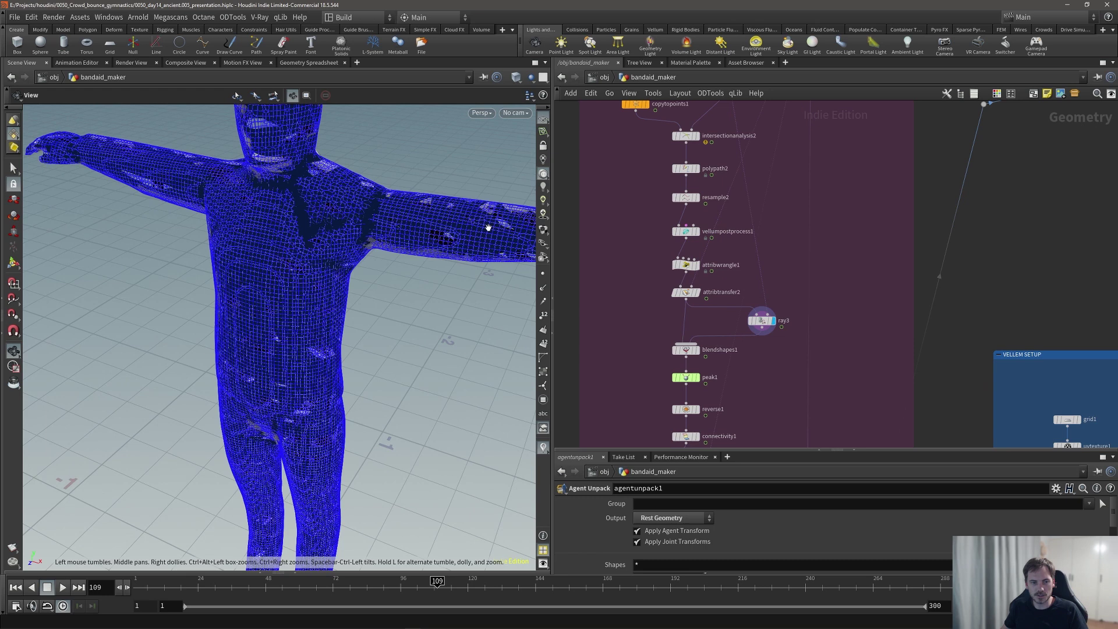
- Display and select blendshapes1 to show its parameters, and display the peak1 result
left_click(700, 349)
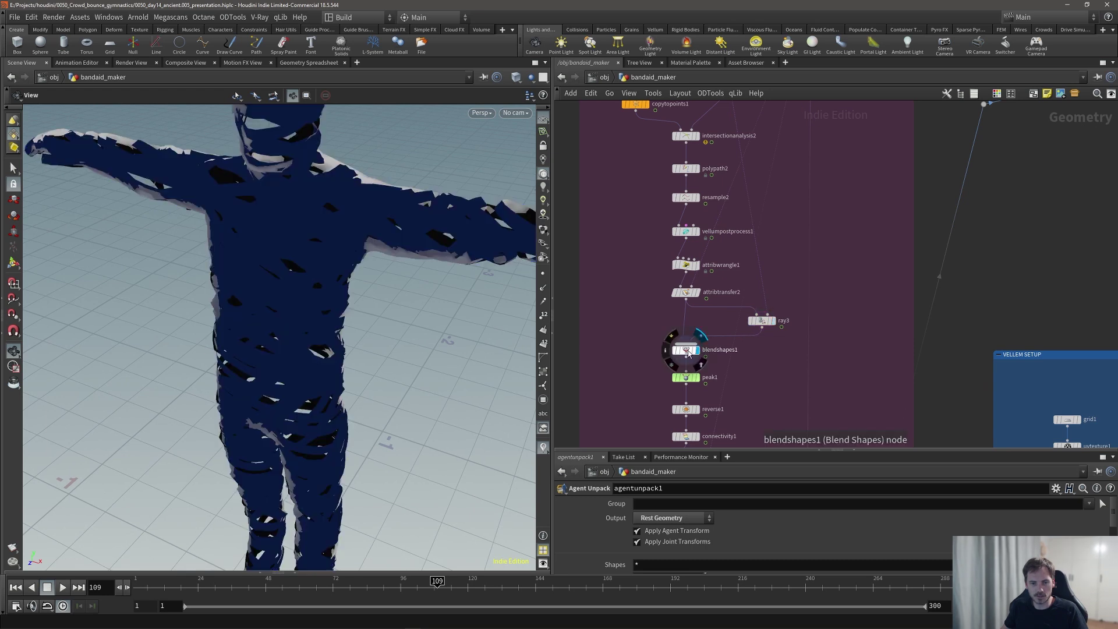
left_click(685, 350)
left_click(694, 379)
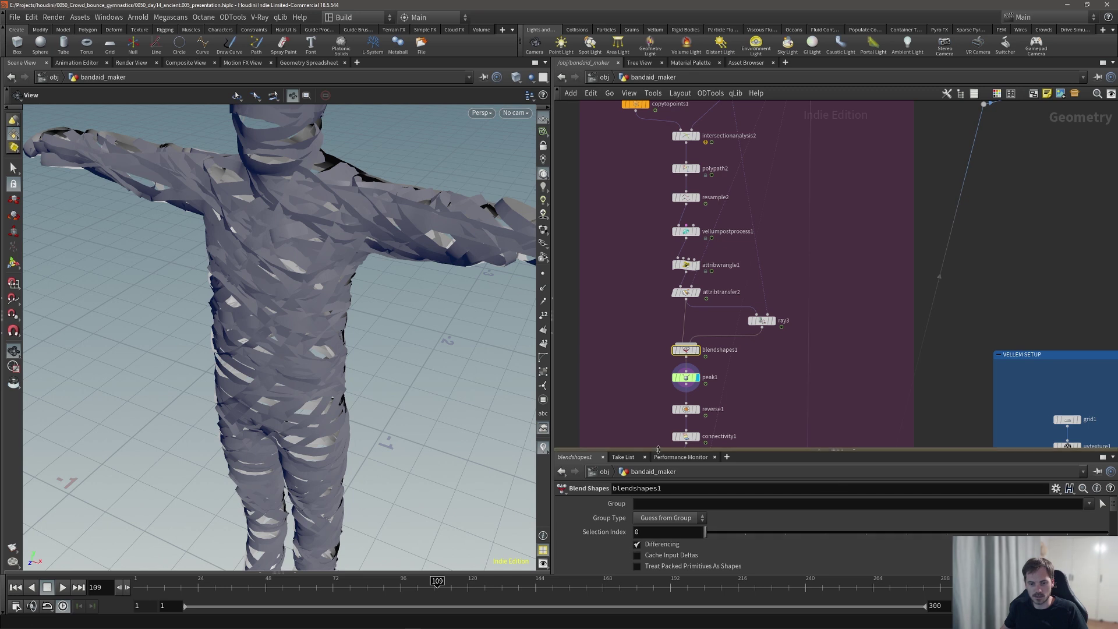
- Set the blend1 weight of the blendshapes1 node to 1
left_click_drag(836, 450, 837, 351)
scroll(958, 516, "down", 3)
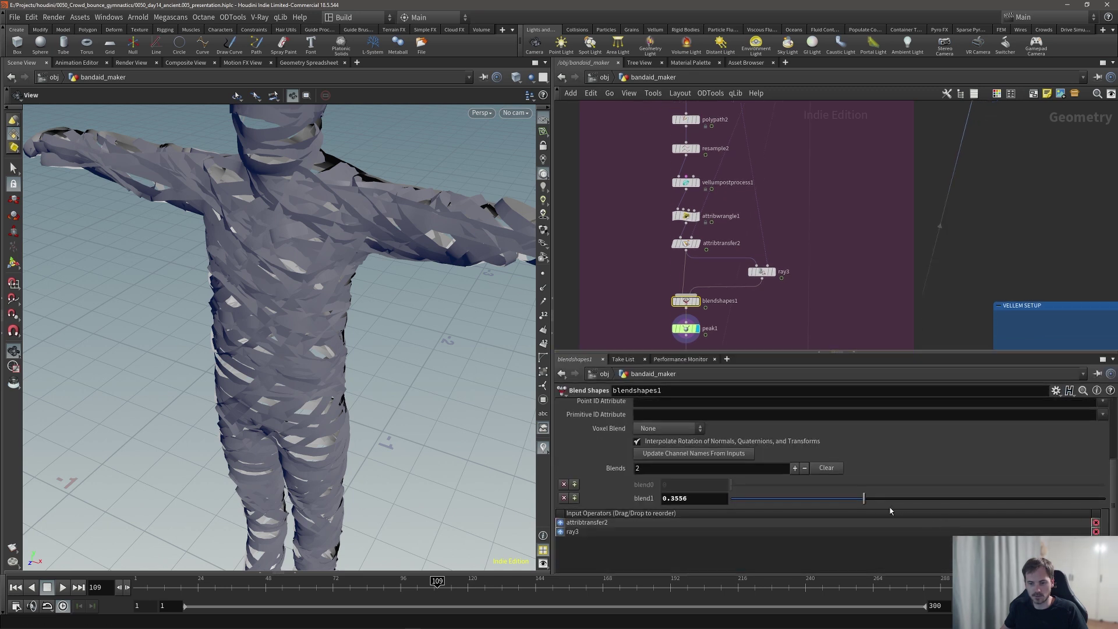
left_click_drag(863, 499, 1105, 502)
- Turn on wireframe over the shaded view and examine the bandage mesh on the torso, shoulders and arms
mouse_move(392, 259)
left_mouse_down()
mouse_move(332, 248)
mouse_move(296, 219)
left_mouse_up()
key("shift+w")
right_click_drag(296, 219, 658, 256)
left_click_drag(326, 274, 285, 251)
scroll(304, 223, "down", 10)
right_click_drag(285, 251, 645, 267)
left_click_drag(391, 235, 246, 231)
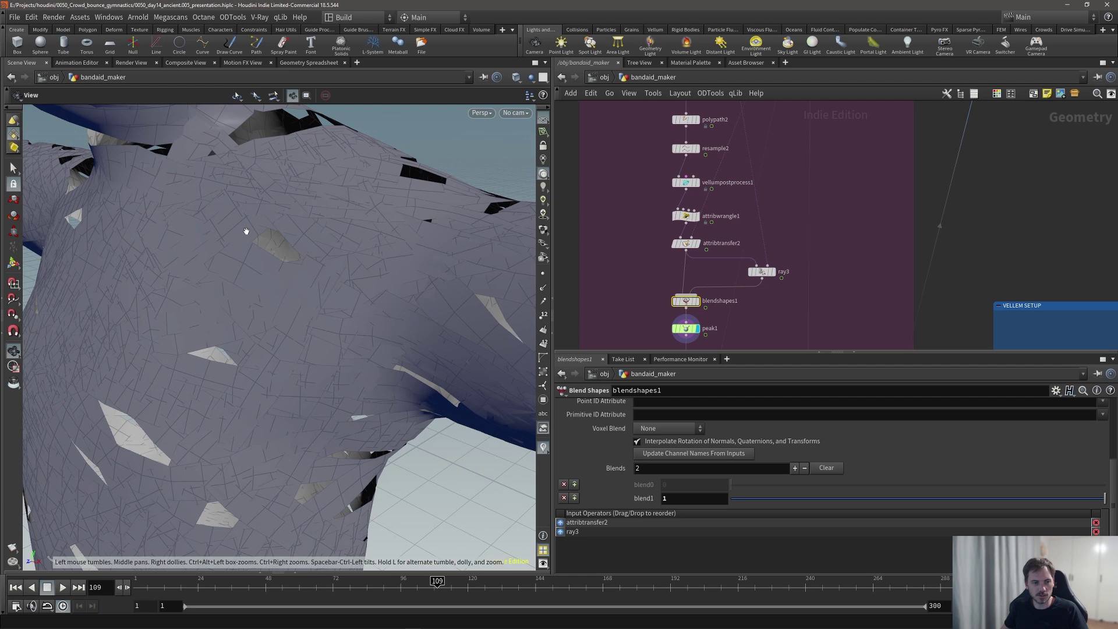
scroll(376, 225, "down", 3)
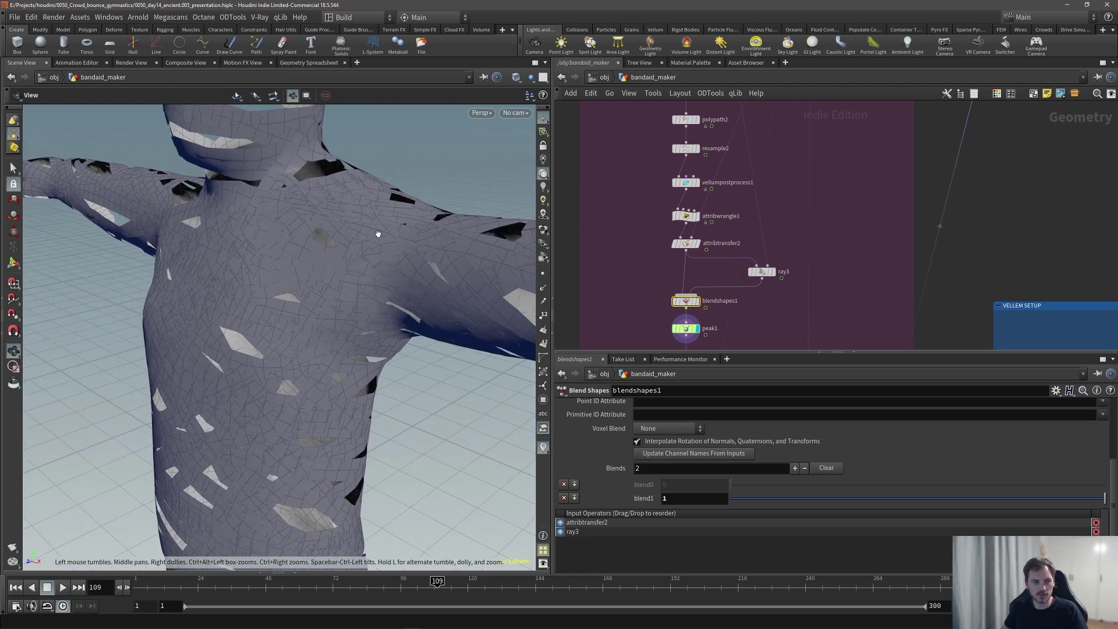
middle_click_drag(377, 234, 364, 285)
right_click_drag(365, 285, 262, 302)
left_click_drag(262, 301, 288, 294)
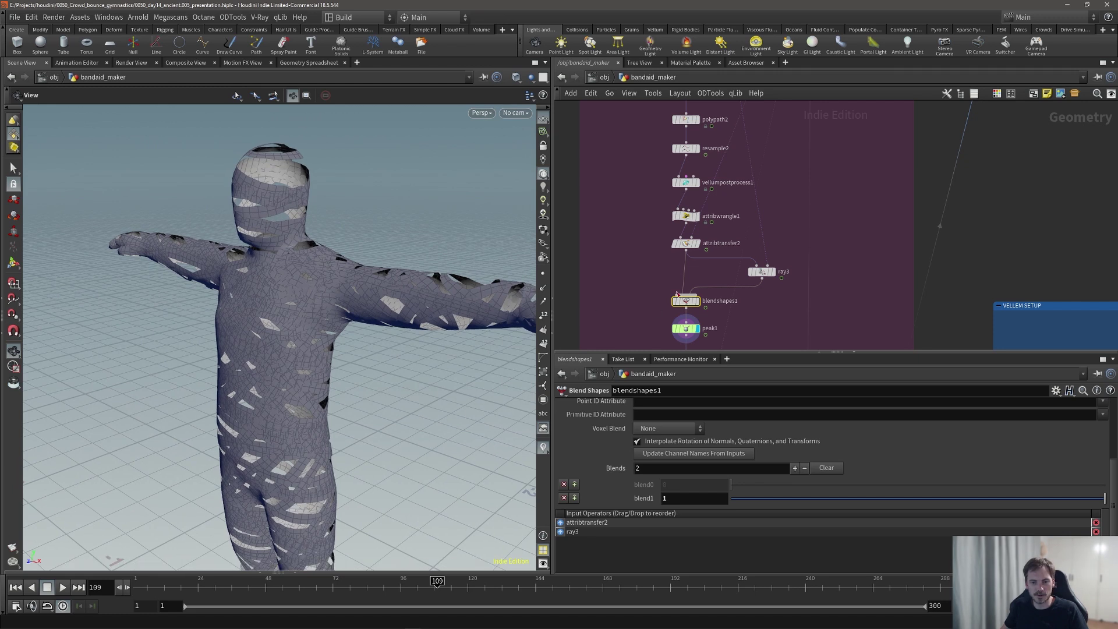
- Display the attribtransfer2 and attribwrangle1 results and inspect the loose bandage strips on the upper body
left_click(697, 243)
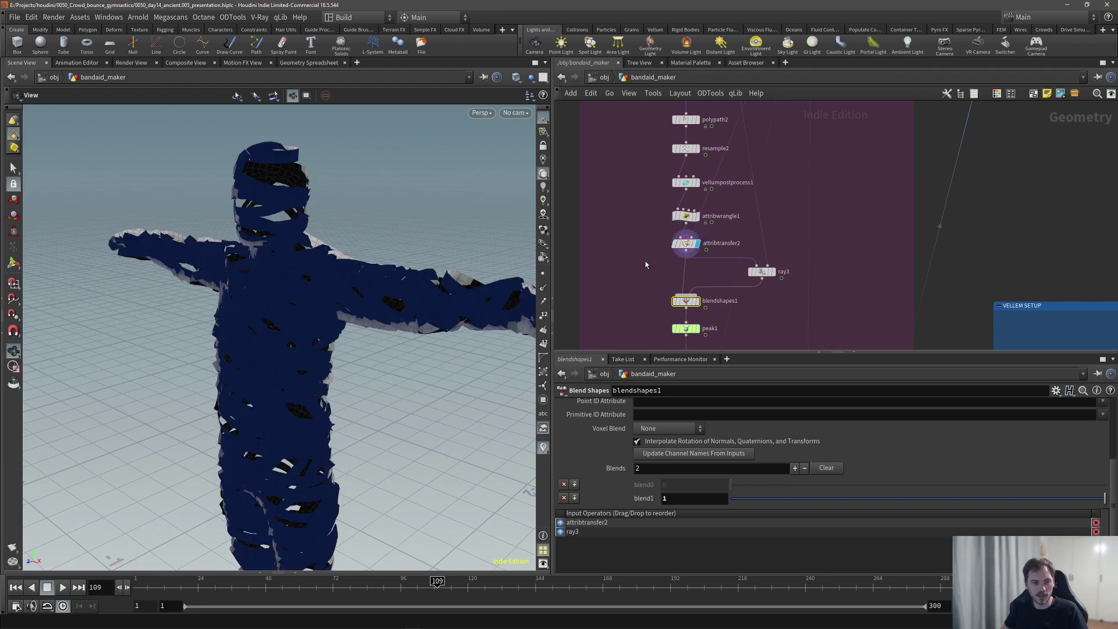
left_click(697, 215)
right_click_drag(302, 257, 454, 270)
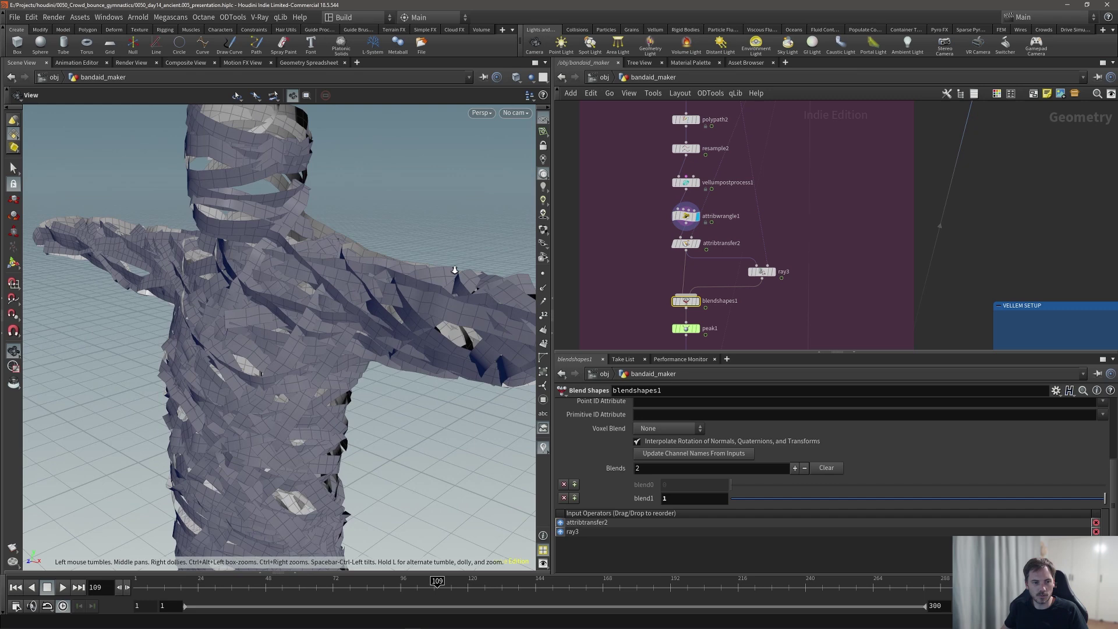
left_click_drag(455, 269, 372, 274)
scroll(372, 275, "down", 5)
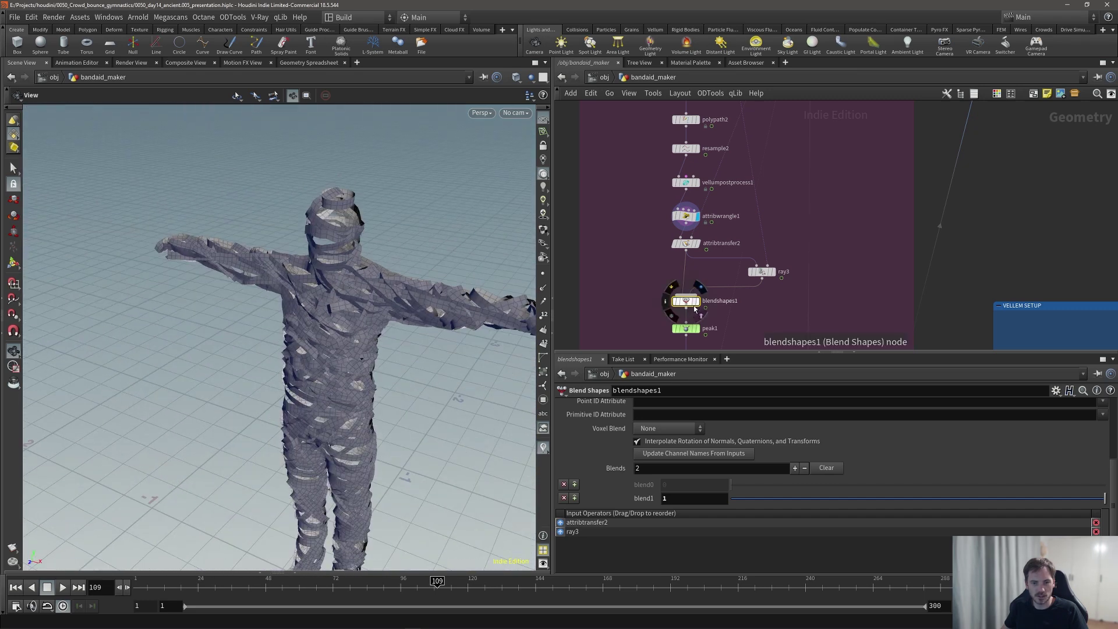
- Display blendshapes1 and peak1, set blend1 to 0.33, and check the resulting bandages around the whole body
left_click(697, 302)
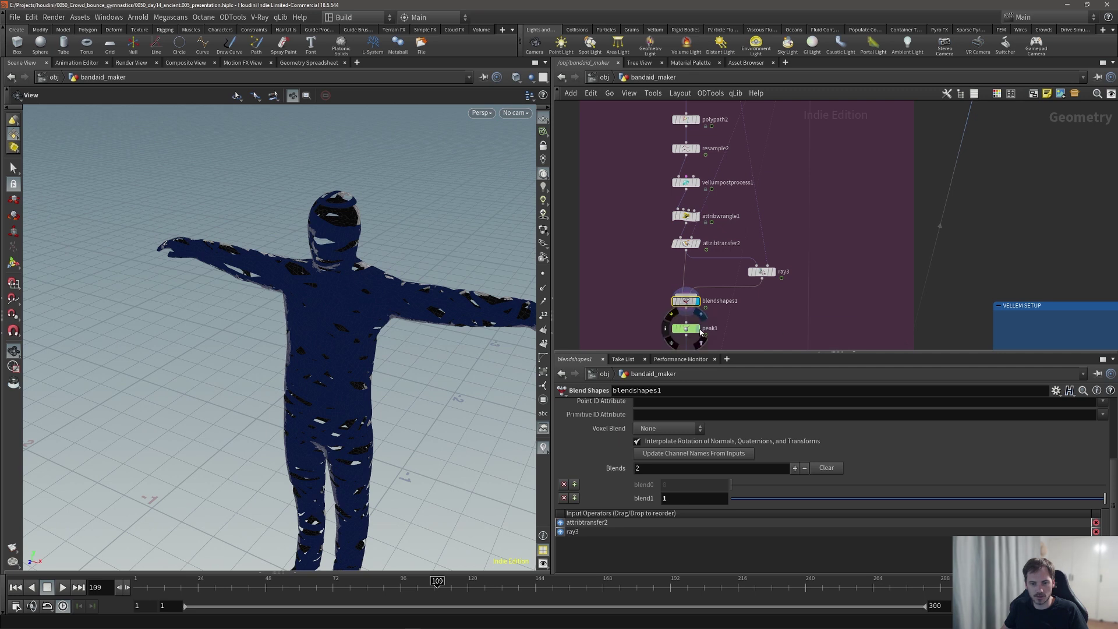
left_click(695, 328)
left_click_drag(763, 498, 854, 501)
left_click_drag(420, 343, 347, 321)
middle_click_drag(348, 320, 324, 298)
left_click_drag(324, 298, 423, 304)
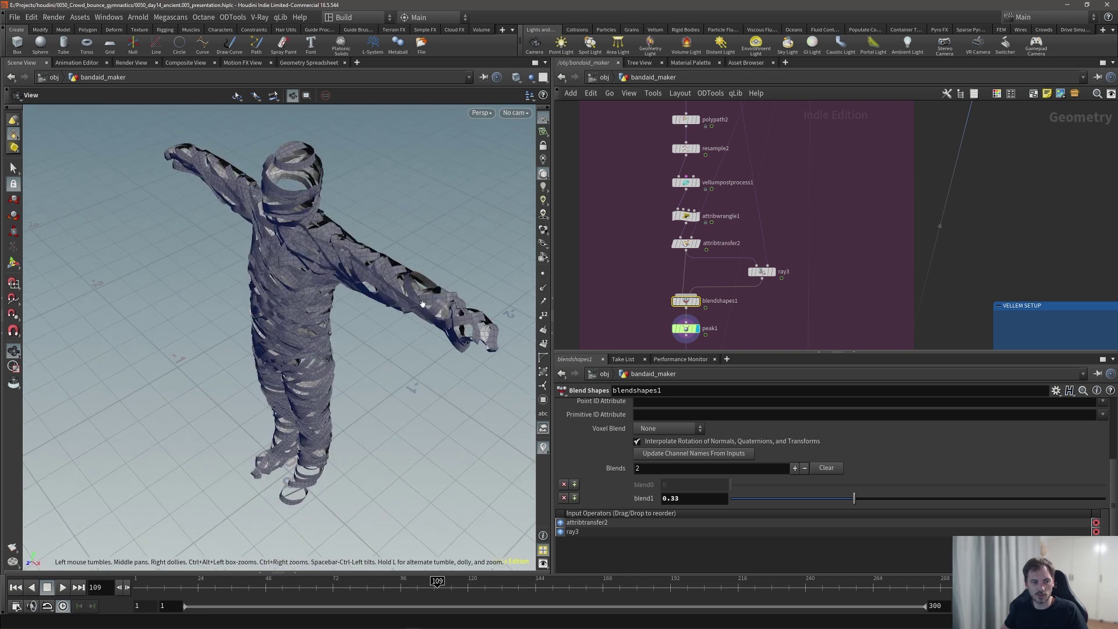
left_click_drag(281, 272, 348, 224)
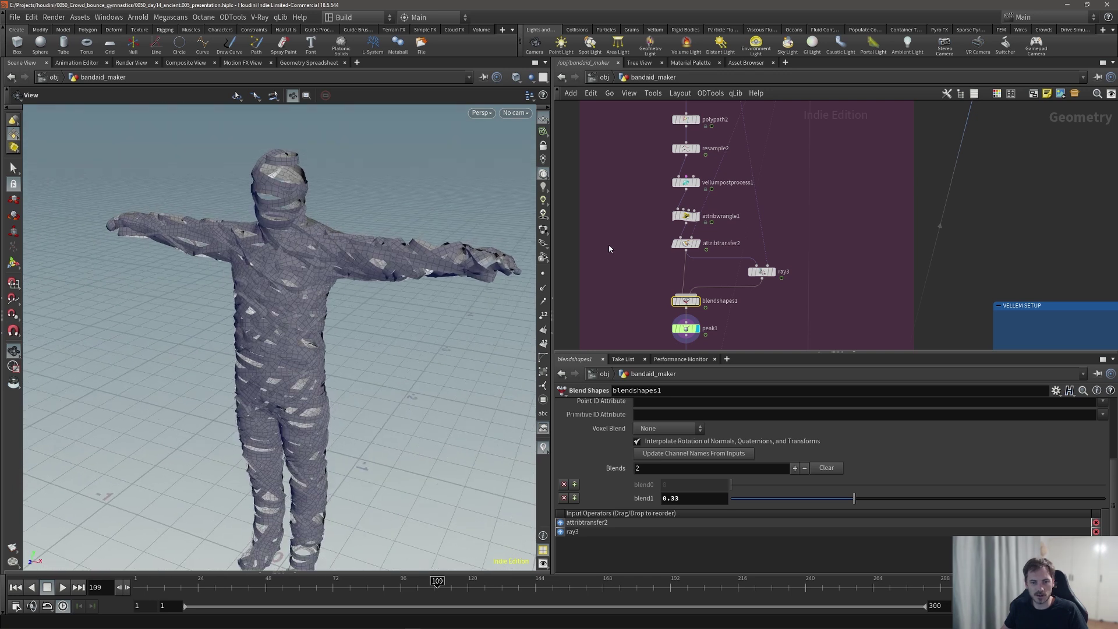
- Follow the network down from peak1 and select the bandages group node to show its parameters
middle_click_drag(642, 304, 623, 186)
scroll(623, 193, "down", 2)
middle_click_drag(666, 234, 677, 167)
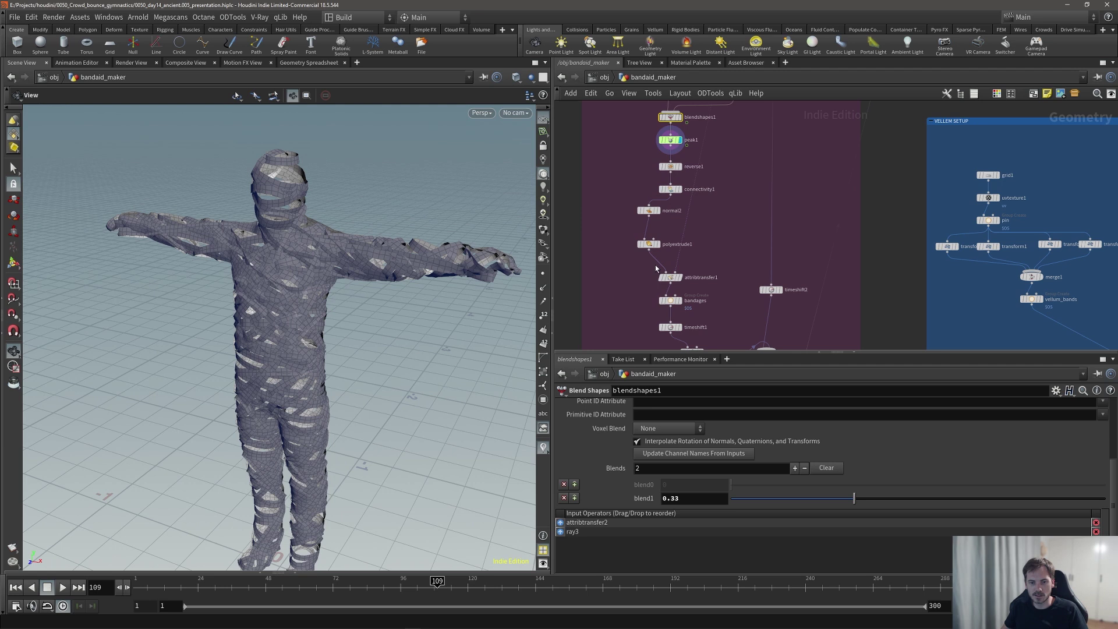
middle_click_drag(655, 267, 715, 184)
middle_click_drag(736, 233, 685, 163)
left_click(644, 182)
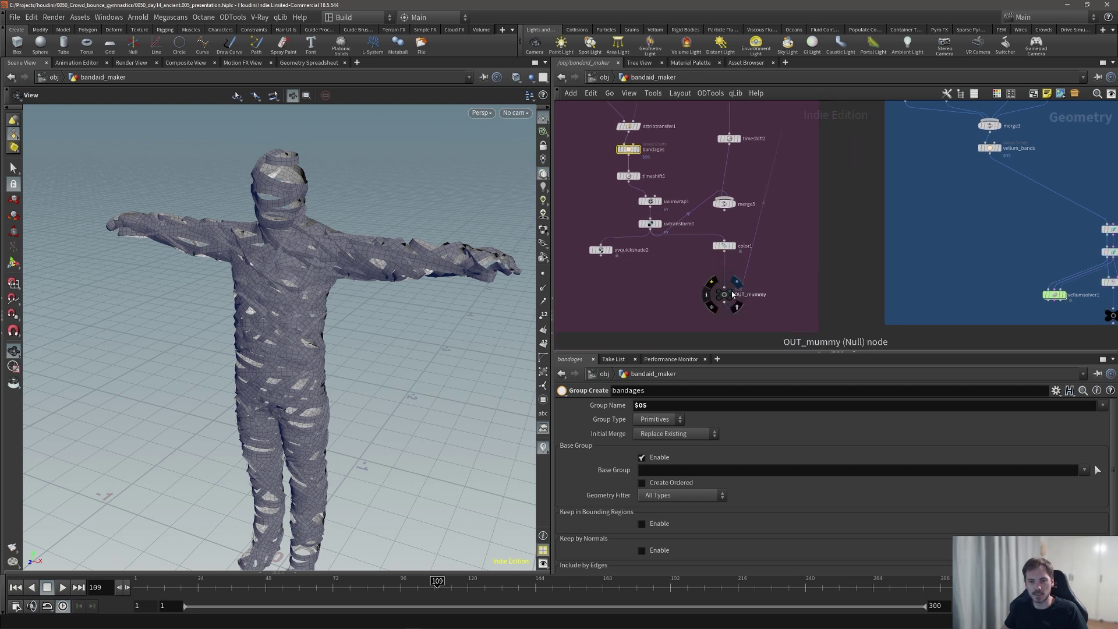
- Display and select merge4 in the KineFX Add Bandage Mesh section and inspect the bandages merged with the agent's body
scroll(800, 270, "down", 1)
middle_click_drag(836, 159, 770, 240)
scroll(771, 239, "down", 1)
middle_click_drag(811, 131, 766, 255)
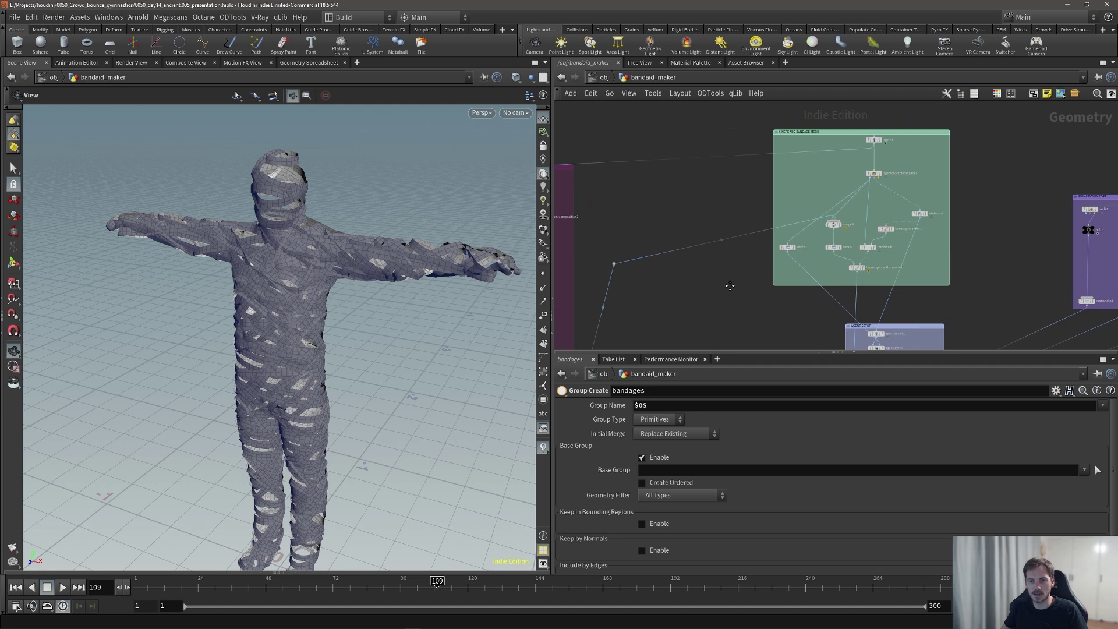
middle_click_drag(729, 286, 629, 208)
scroll(687, 212, "up", 3)
mouse_move(733, 220)
middle_mouse_down()
mouse_move(760, 230)
mouse_move(747, 226)
middle_mouse_up()
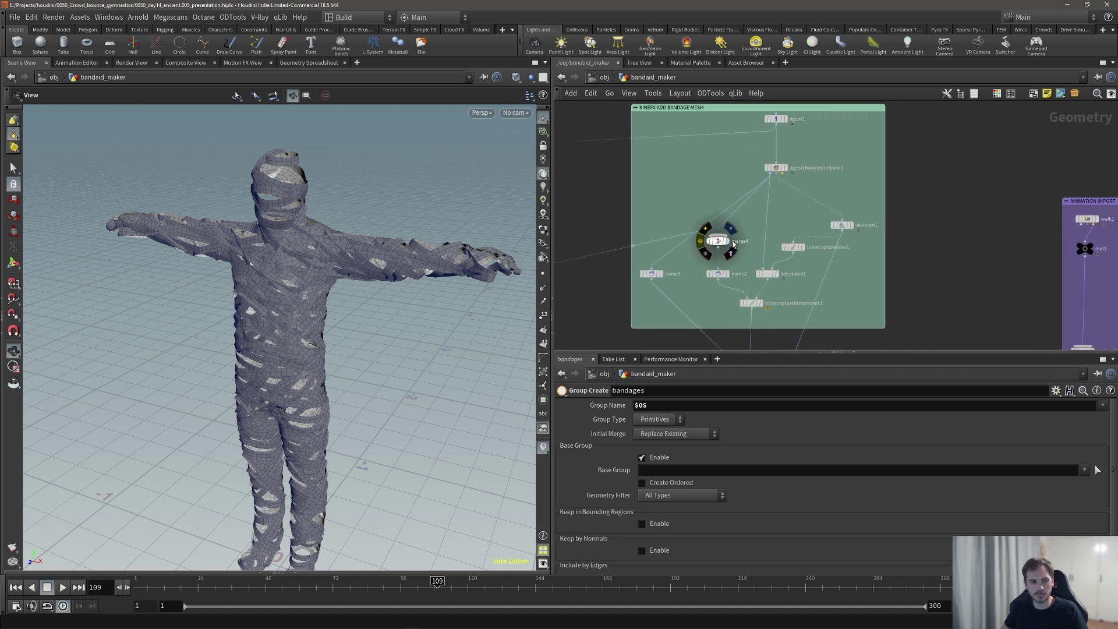
left_click(728, 244)
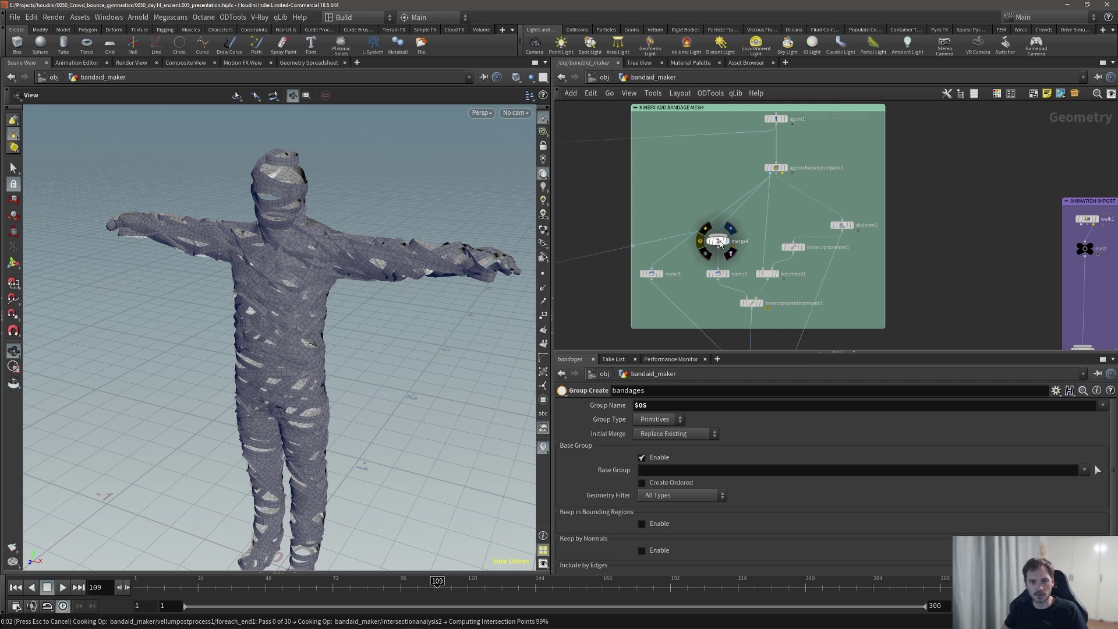
left_click(718, 241)
scroll(348, 236, "up", 2)
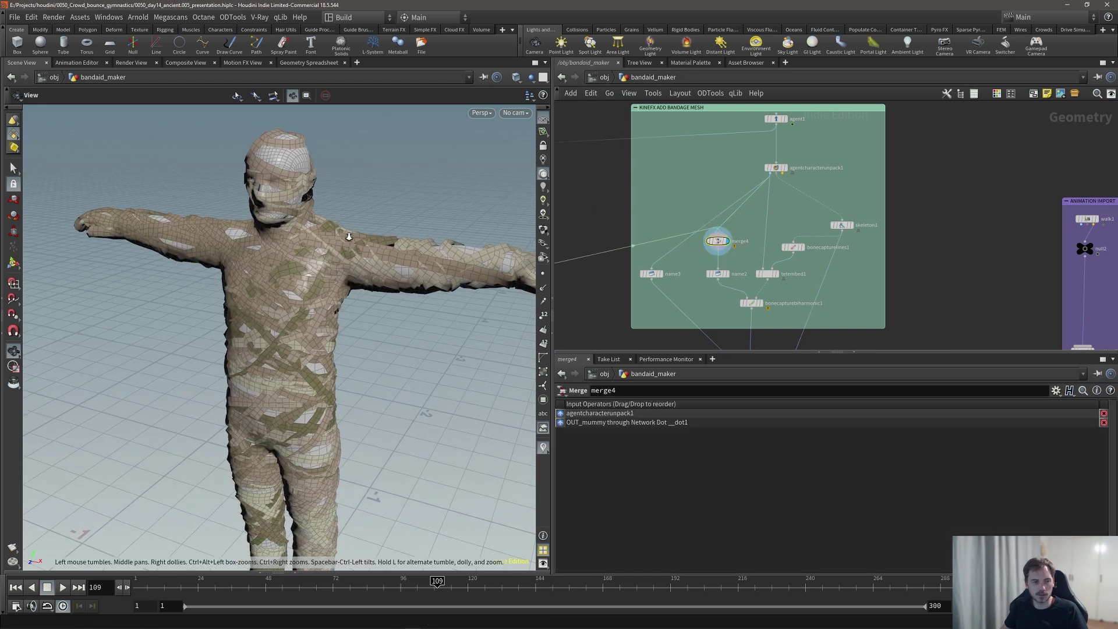
scroll(349, 237, "up", 3)
- Enlarge the network view around the KineFX section and display skeleton1 and bonecapturelines1
middle_click_drag(751, 227, 801, 189)
scroll(770, 173, "up", 2)
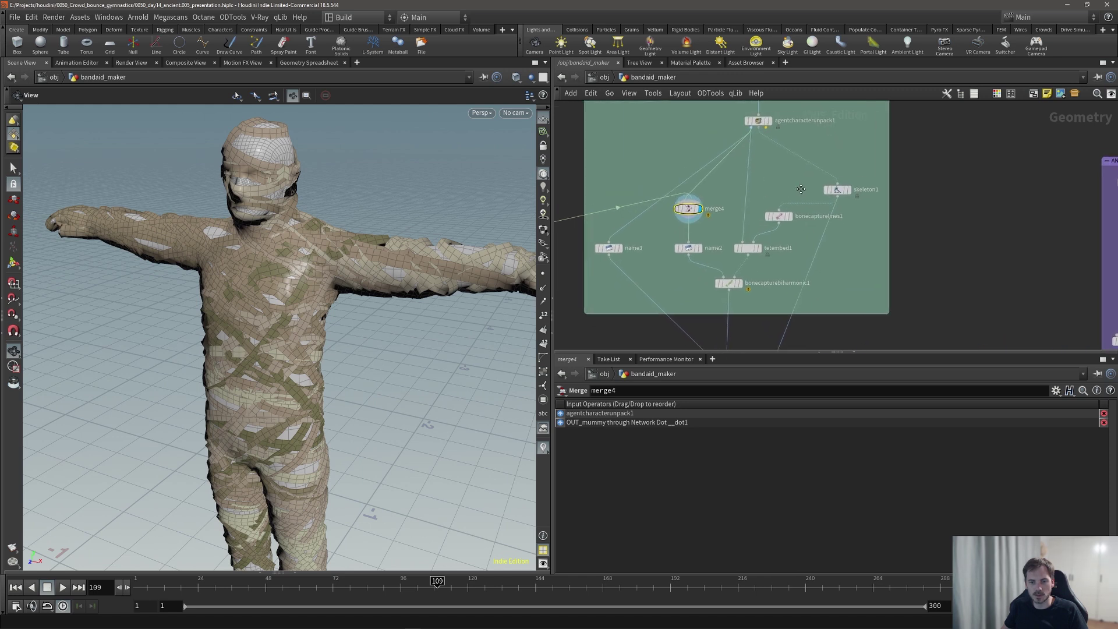
left_click_drag(823, 352, 823, 464)
middle_click_drag(887, 273, 940, 263)
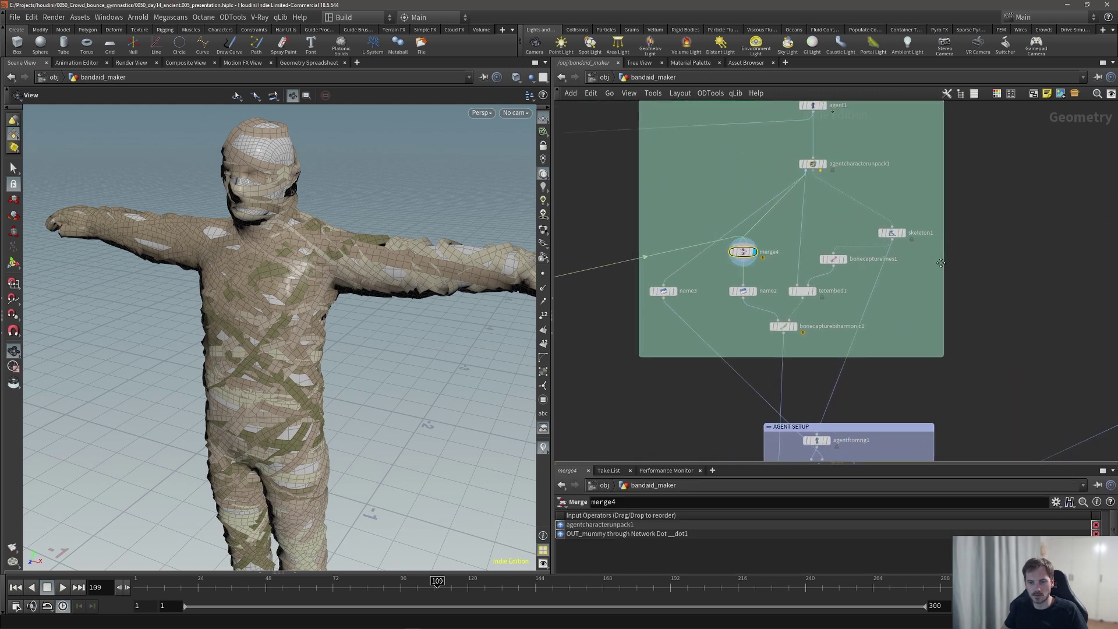
middle_click_drag(861, 234, 864, 241)
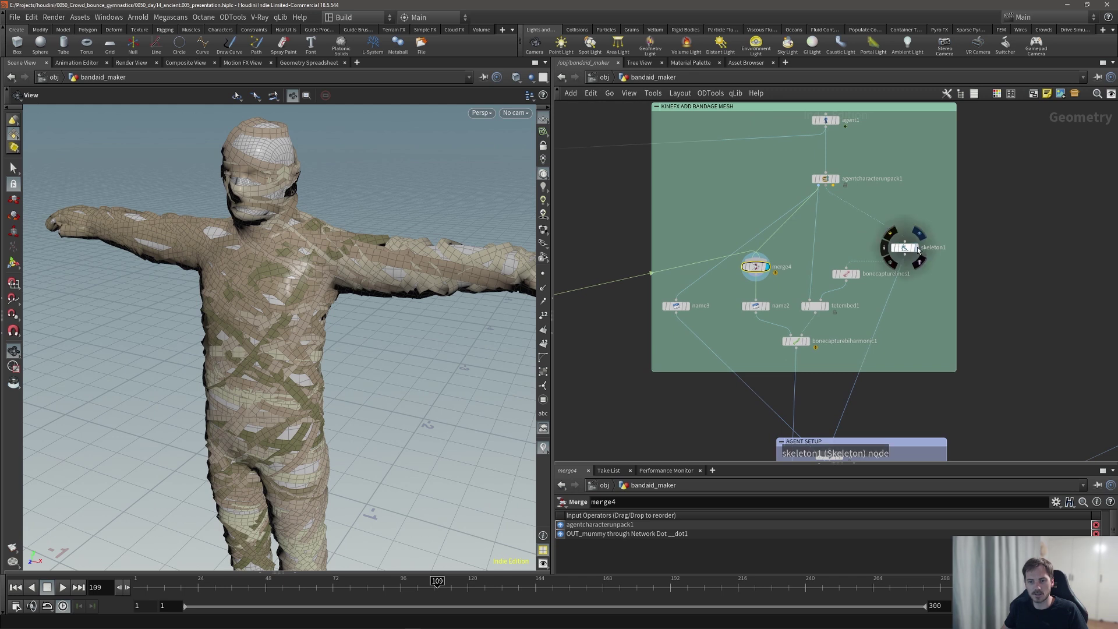
mouse_move(861, 279)
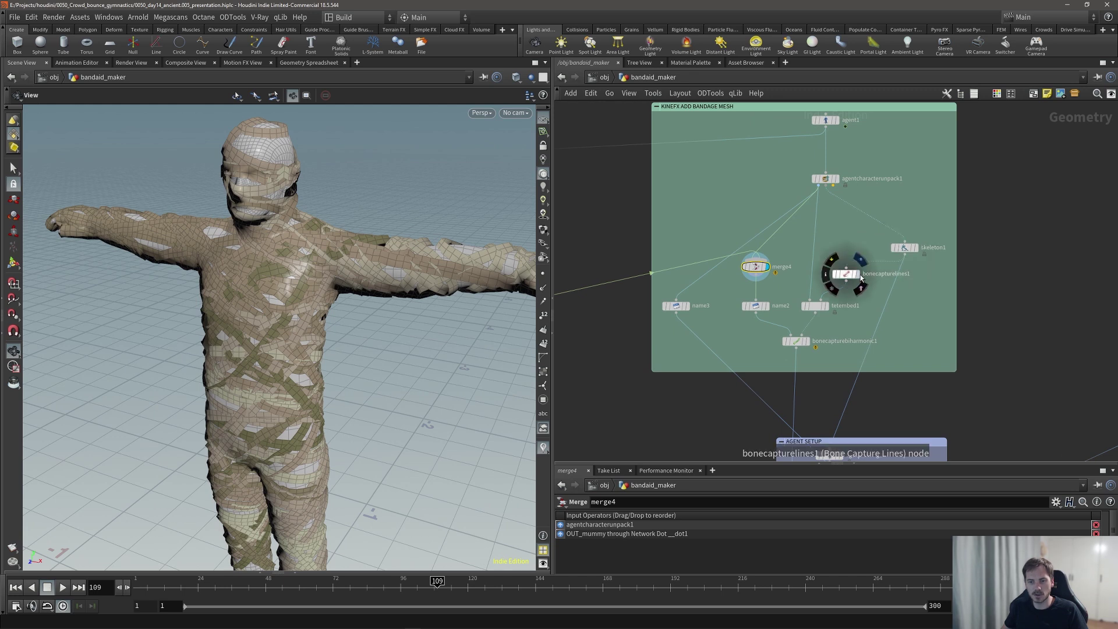
left_click(915, 248)
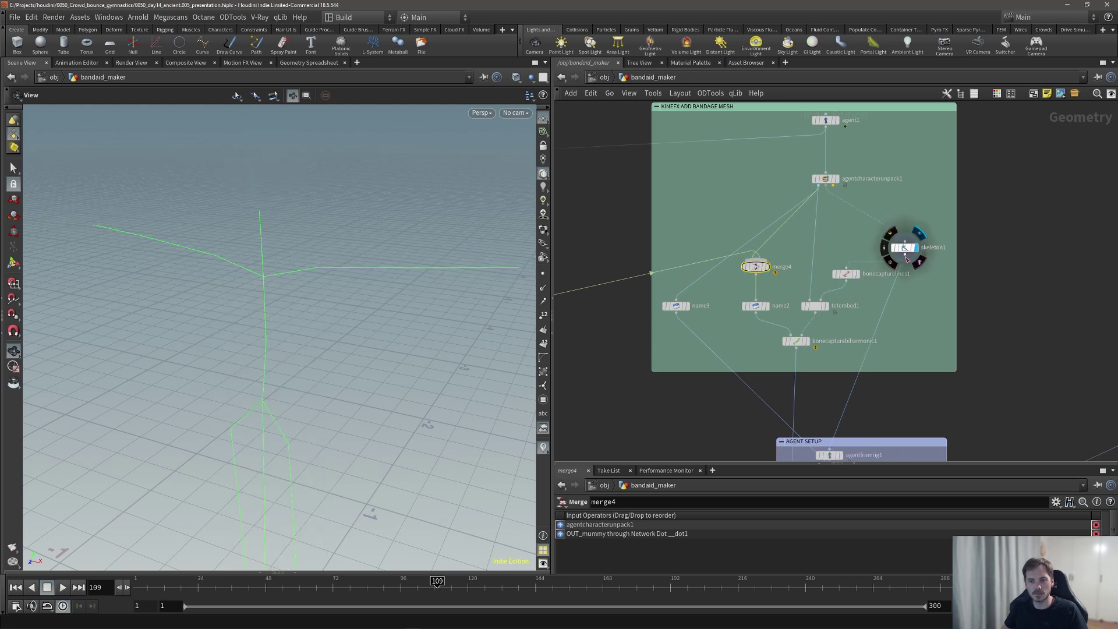
left_click(858, 275)
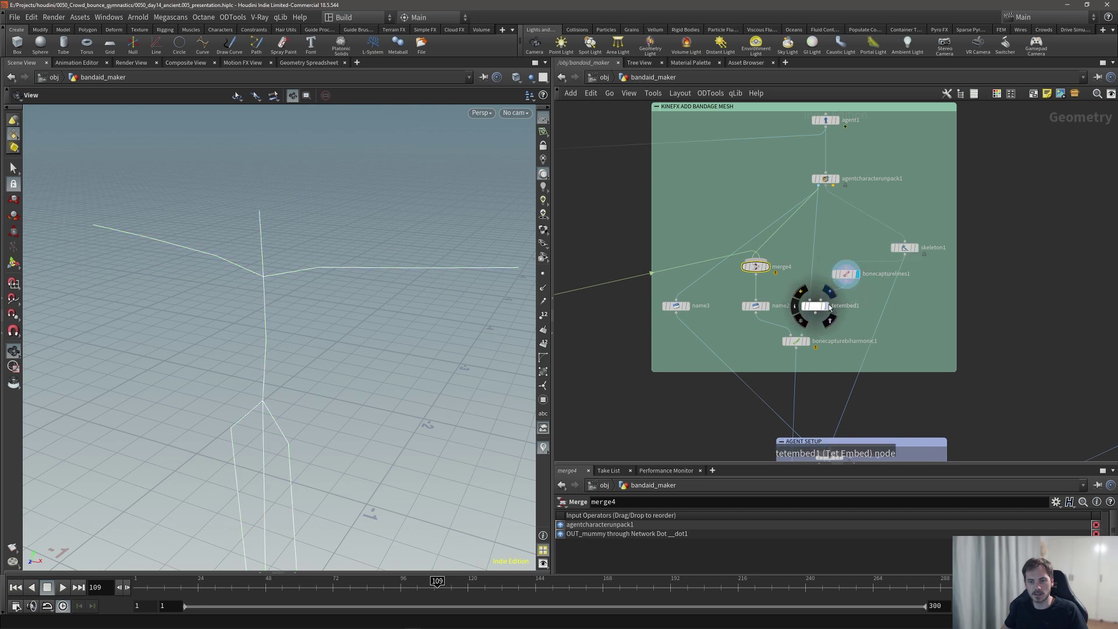
- Display tetembed1 and bonecapturebiharmonic1 and inspect the captured bandaged character
left_click(827, 306)
middle_click_drag(750, 340, 753, 315)
right_click_drag(224, 264, 361, 260)
left_click(809, 317)
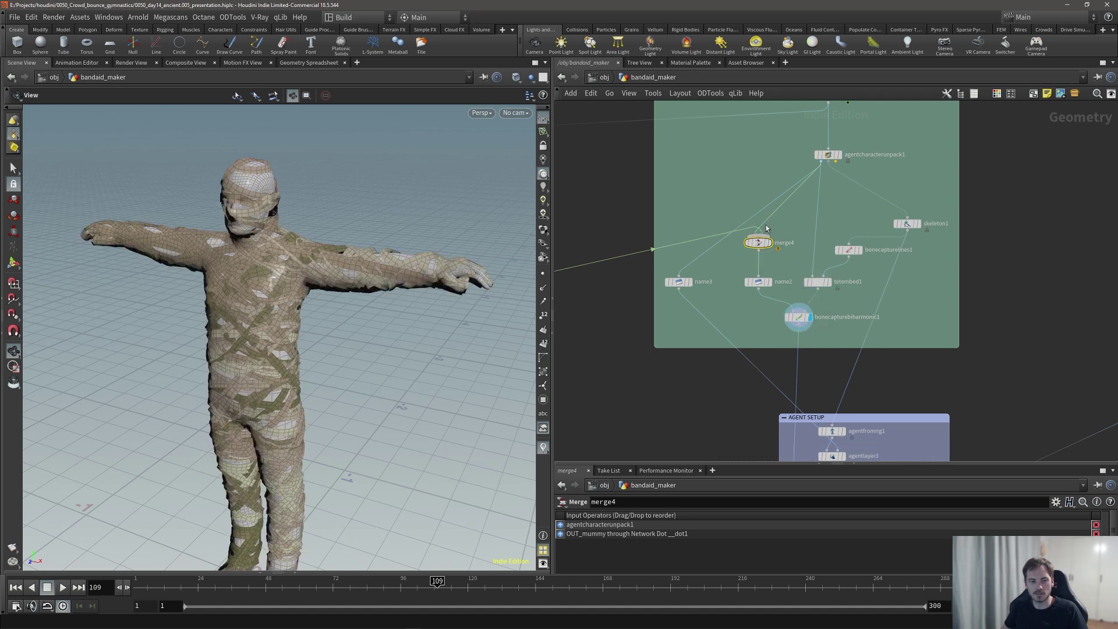
left_click_drag(271, 309, 224, 272)
right_click_drag(204, 271, 235, 272)
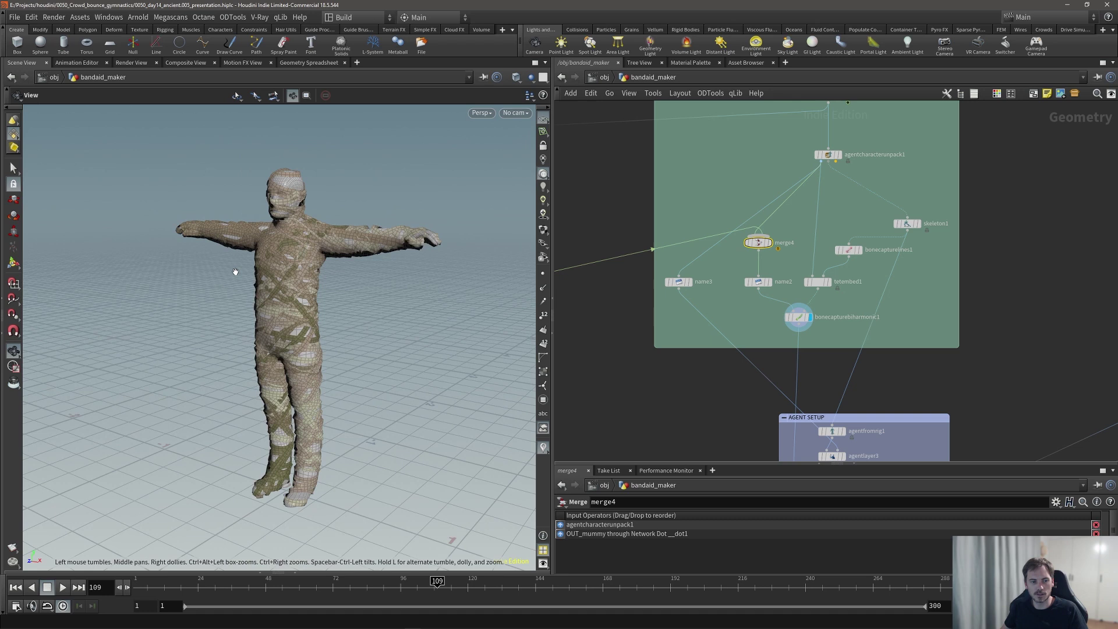
left_click_drag(235, 272, 326, 266)
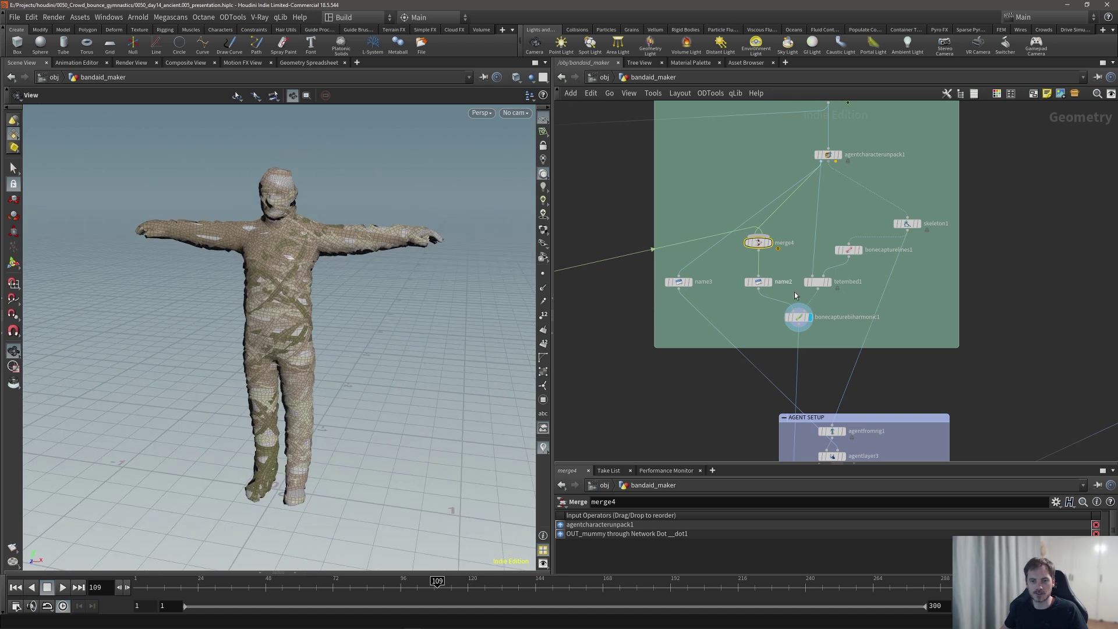
- Select and display agentfromrig1 in the Agent Setup section and review the rig and its incoming connections
middle_click_drag(838, 365, 805, 242)
left_click(791, 249)
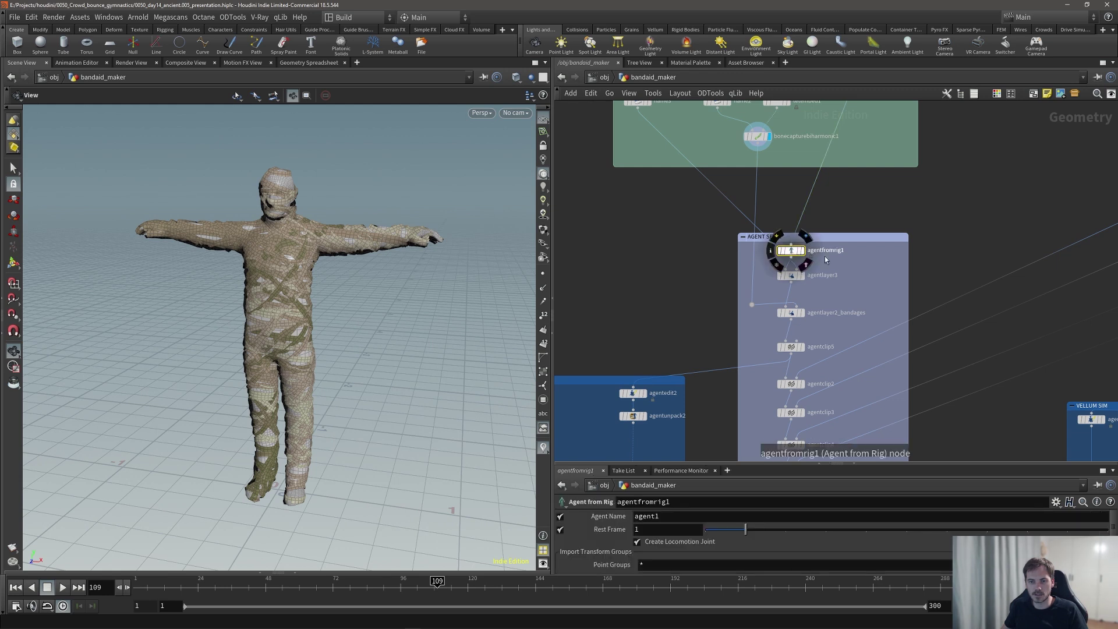
left_click(803, 250)
middle_click_drag(847, 208, 844, 281)
scroll(840, 261, "down", 2)
scroll(835, 263, "up", 1)
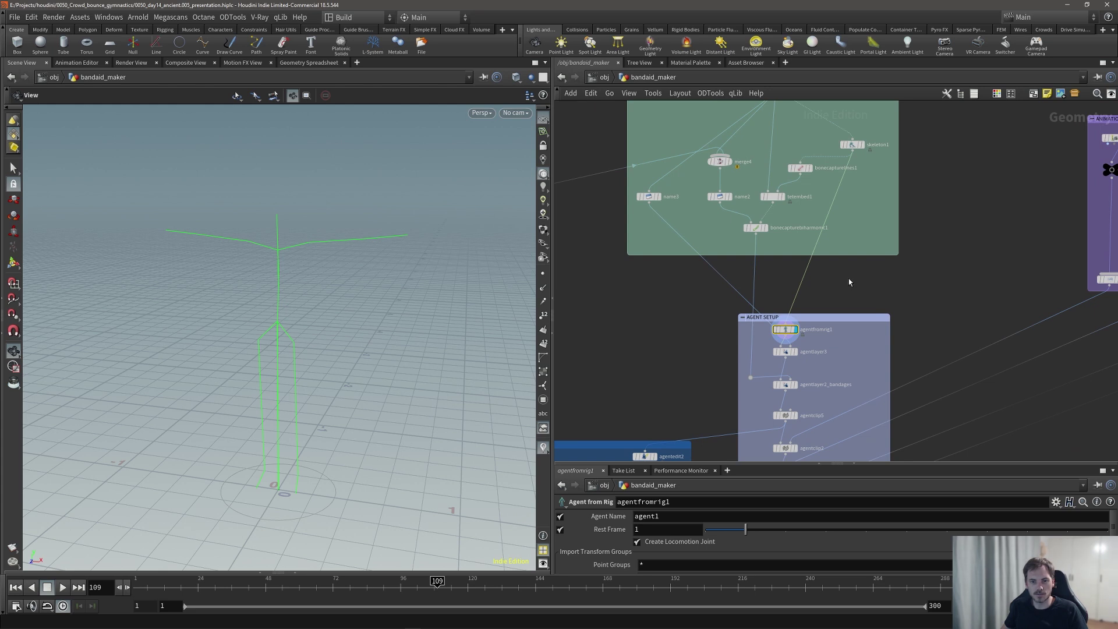
left_click_drag(337, 270, 273, 281)
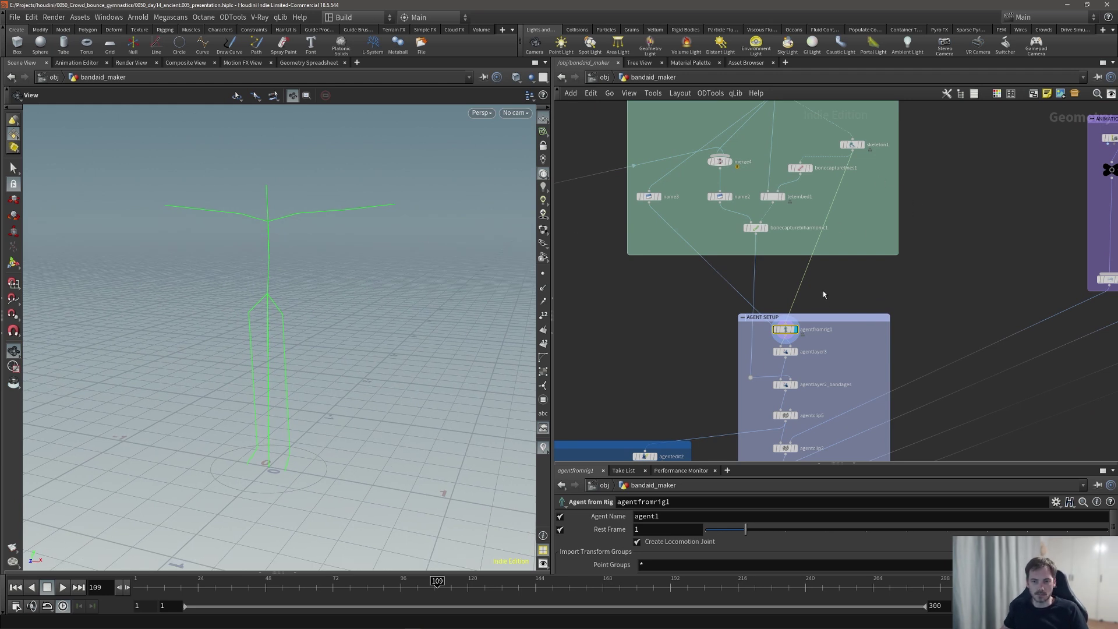
middle_click_drag(823, 291, 827, 281)
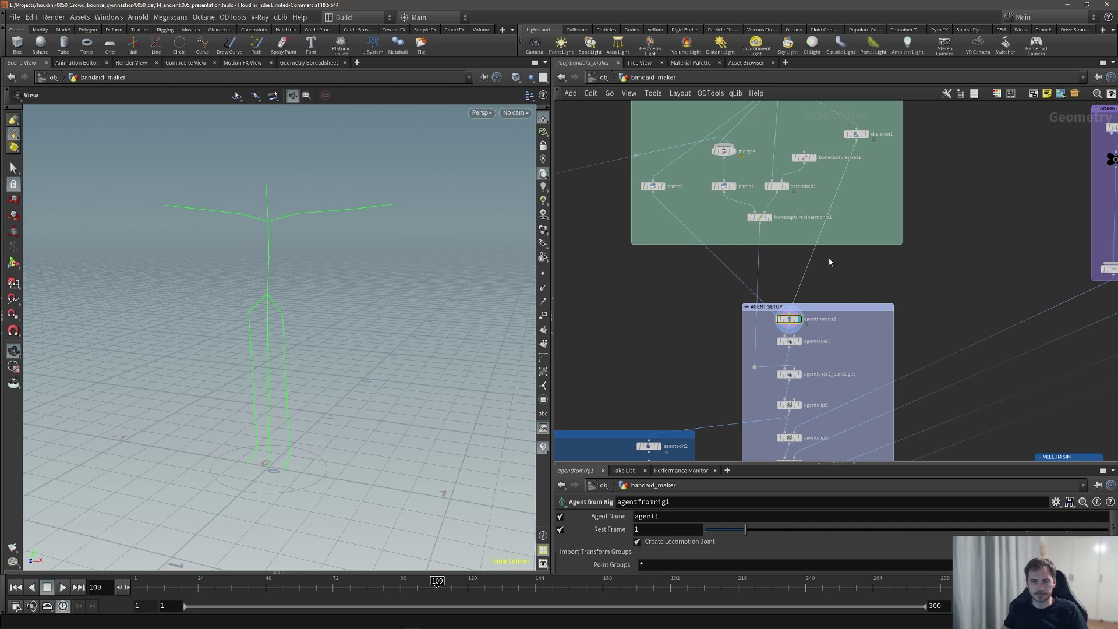
middle_click_drag(810, 298, 814, 271)
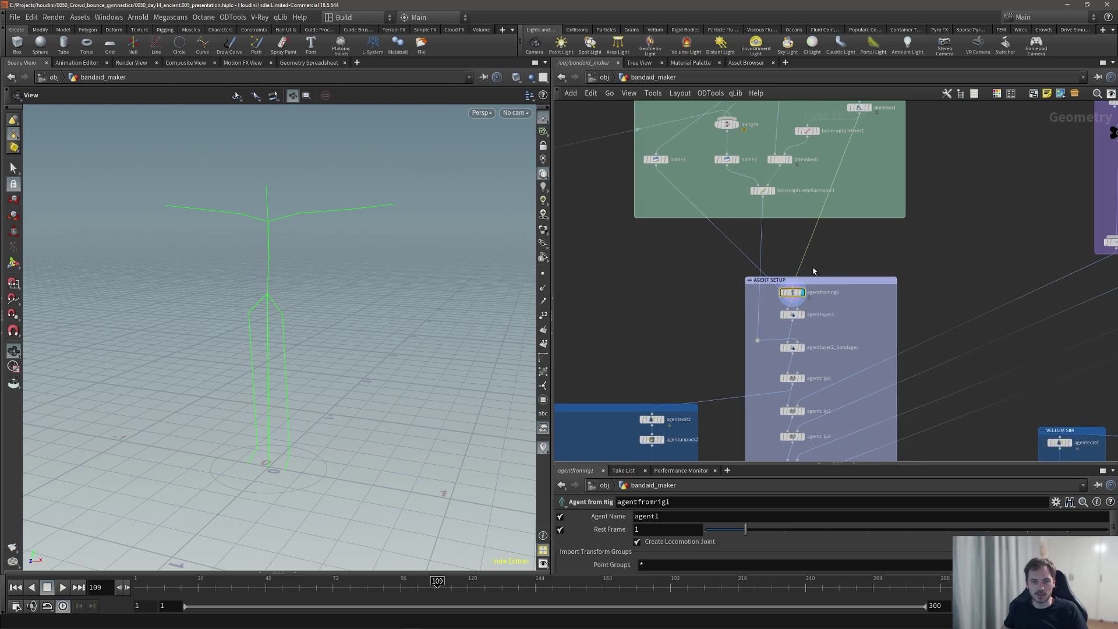
- Display agentlayer3 and review its layer settings together with the parameters of the name3 node feeding it
left_click(802, 315)
left_click(794, 317)
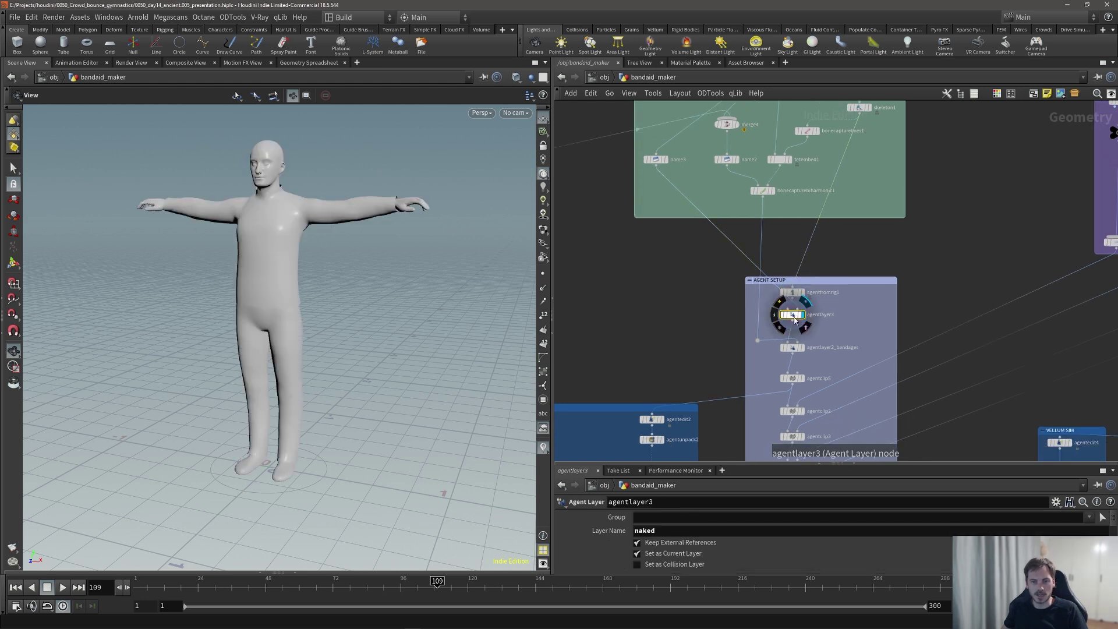
left_click(657, 160)
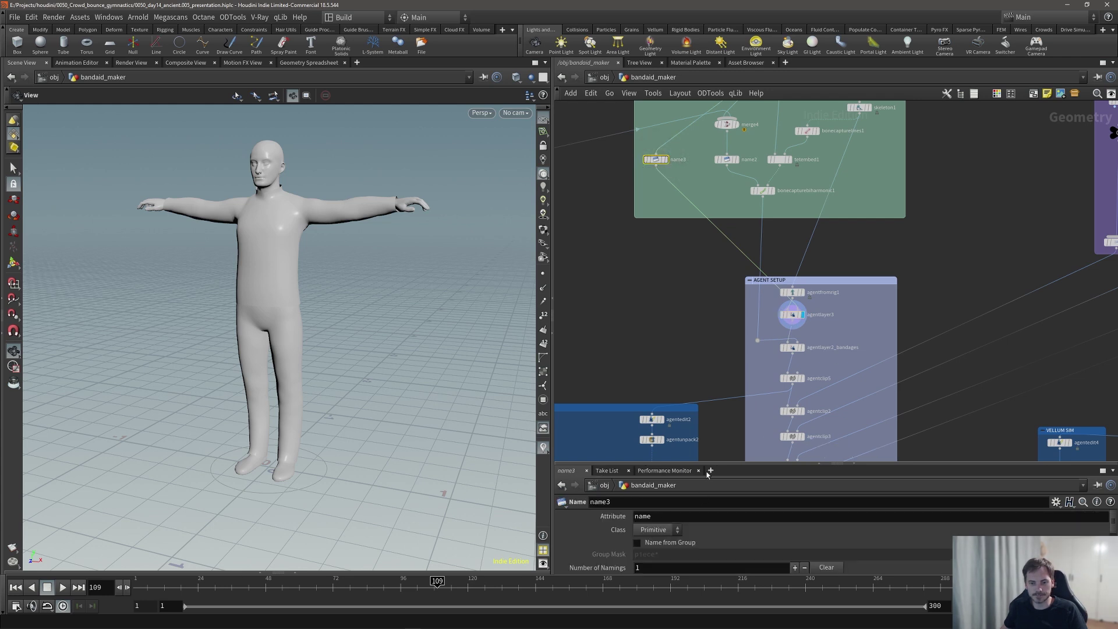
left_click_drag(708, 464, 722, 418)
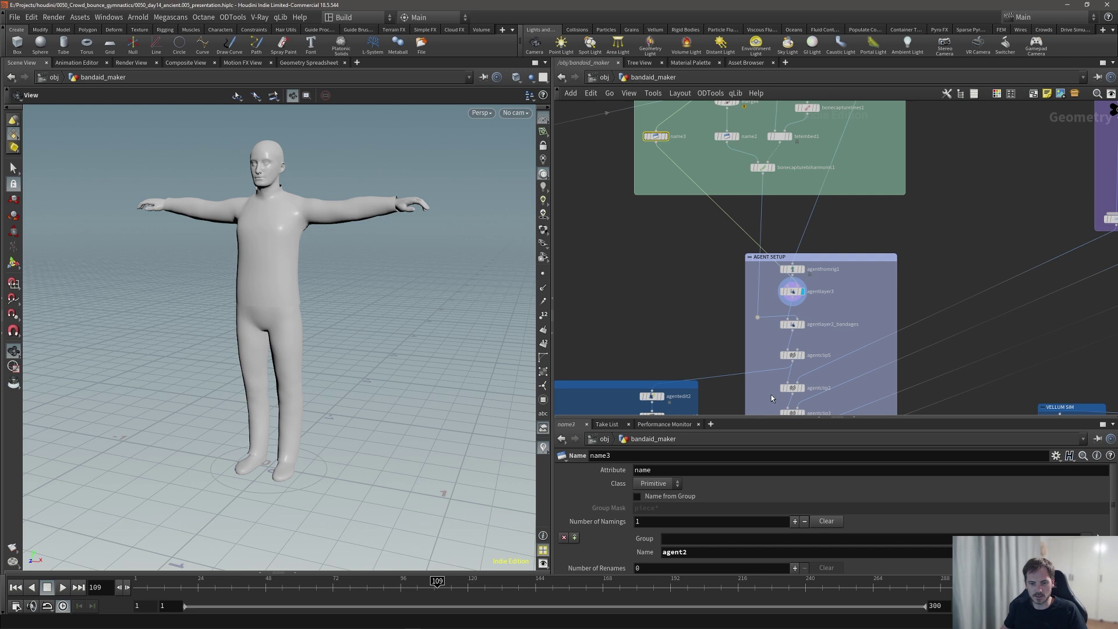
left_click(795, 292)
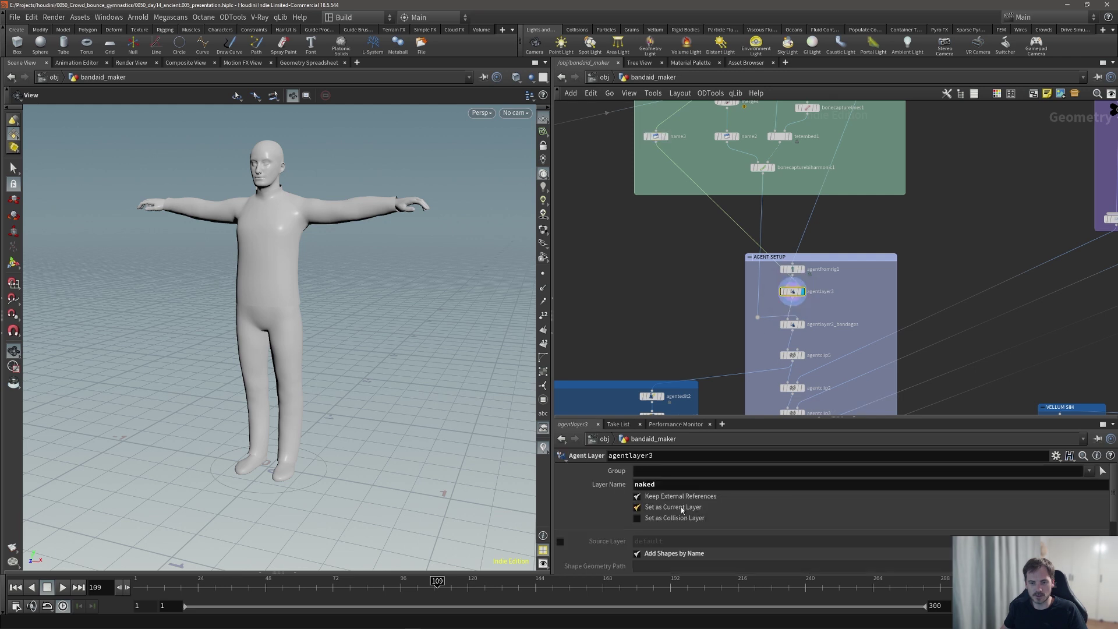
- Display and select agentlayer2_bandages to show its bandaged agent layer and parameters
left_click(802, 325)
left_click(796, 327)
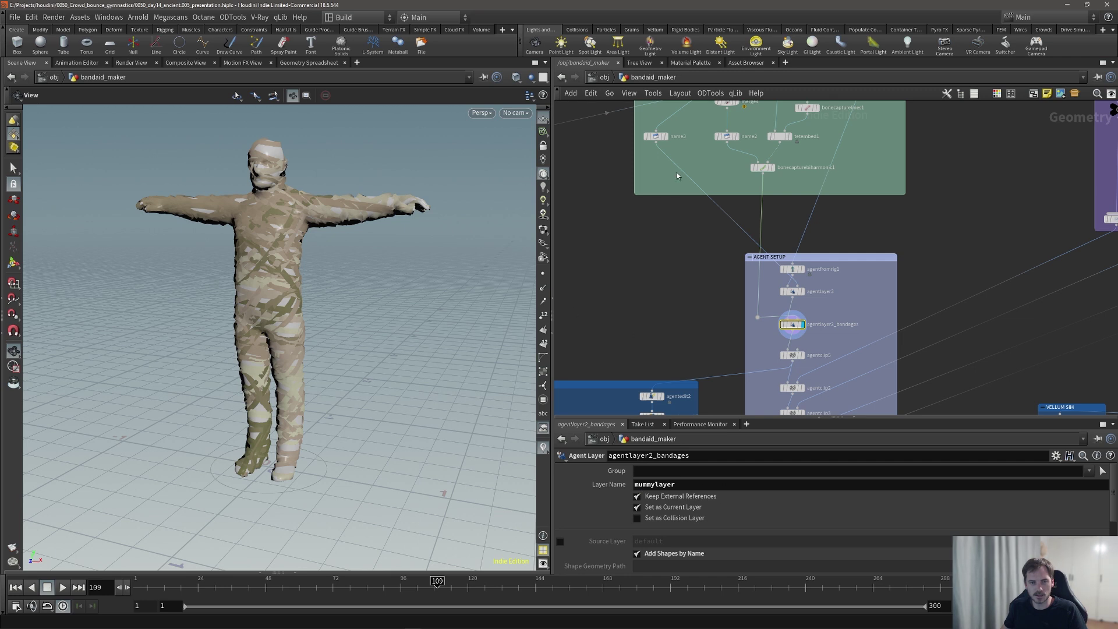
- Display and select agentclip5 in the Agent Setup section to review its current clip setting and incoming connections
middle_click_drag(721, 172, 717, 210)
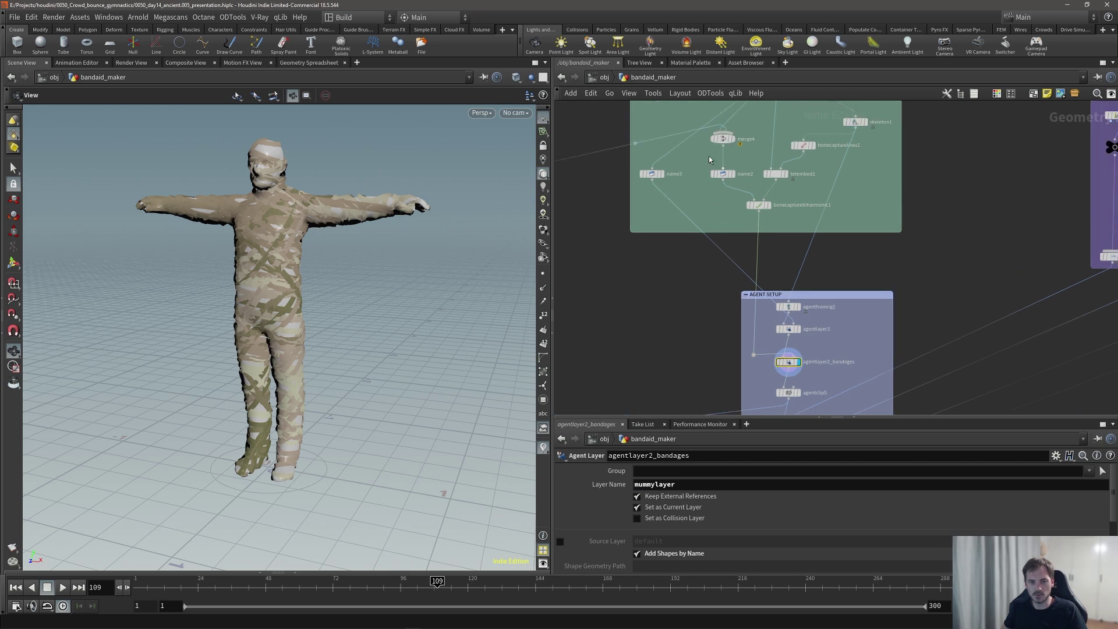
middle_click_drag(707, 311, 708, 152)
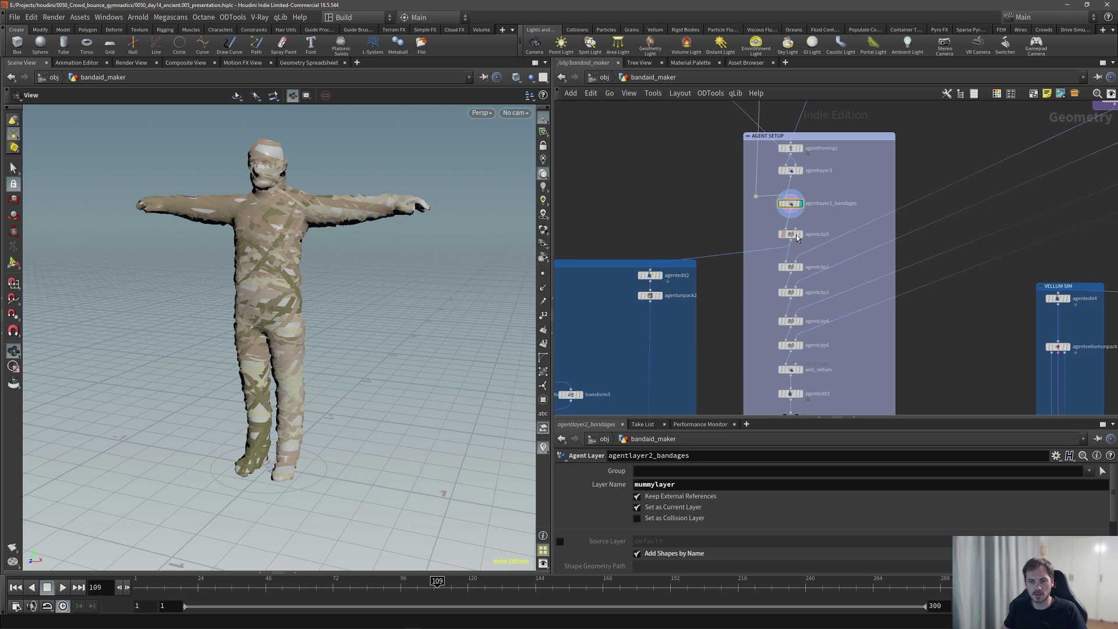
left_click(787, 237)
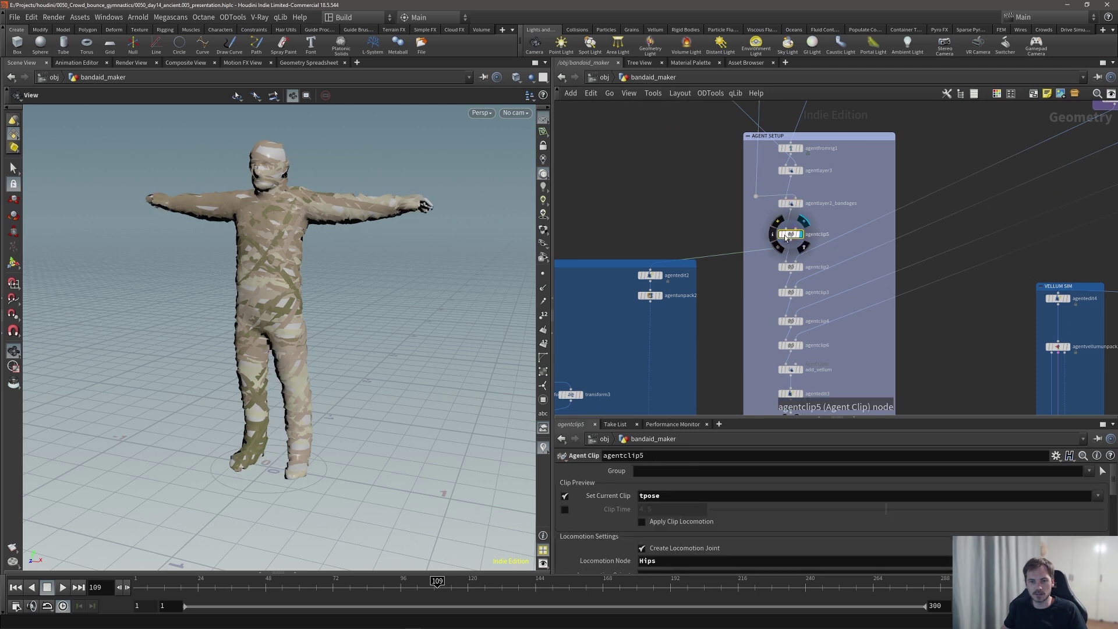
middle_click_drag(808, 232, 758, 257)
scroll(821, 212, "down", 2)
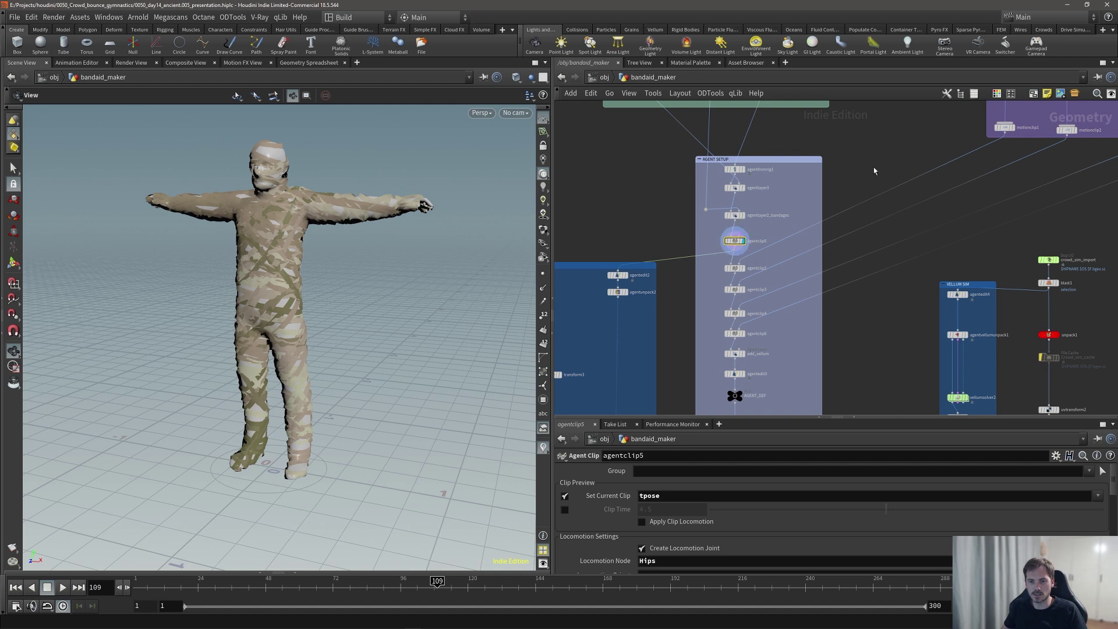
scroll(861, 170, "down", 2)
middle_click_drag(851, 173, 904, 158)
scroll(765, 248, "up", 2)
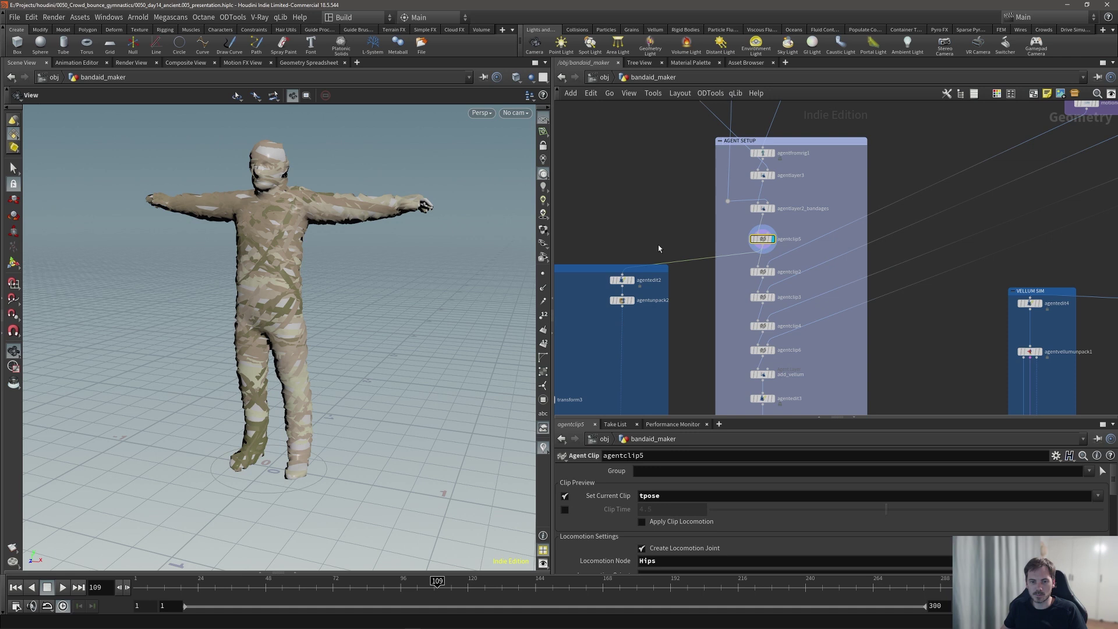
- Display and select agentedit2 in the Vellum setup section and inspect the unbandaged agent and its current layer setting
middle_click_drag(658, 249, 914, 183)
left_click(892, 220)
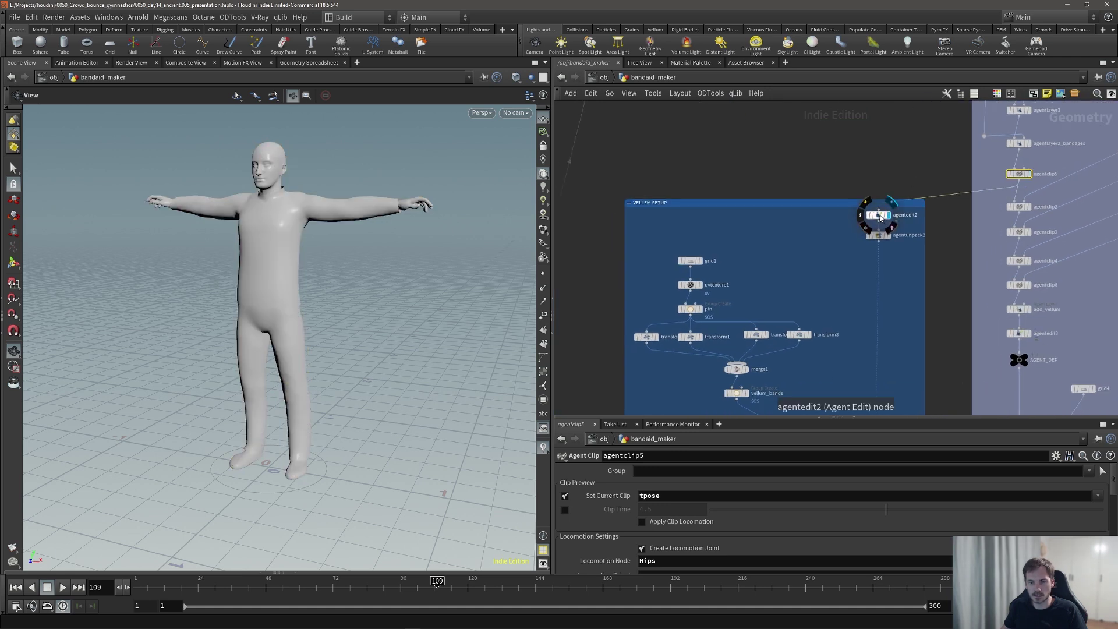
left_click(879, 216)
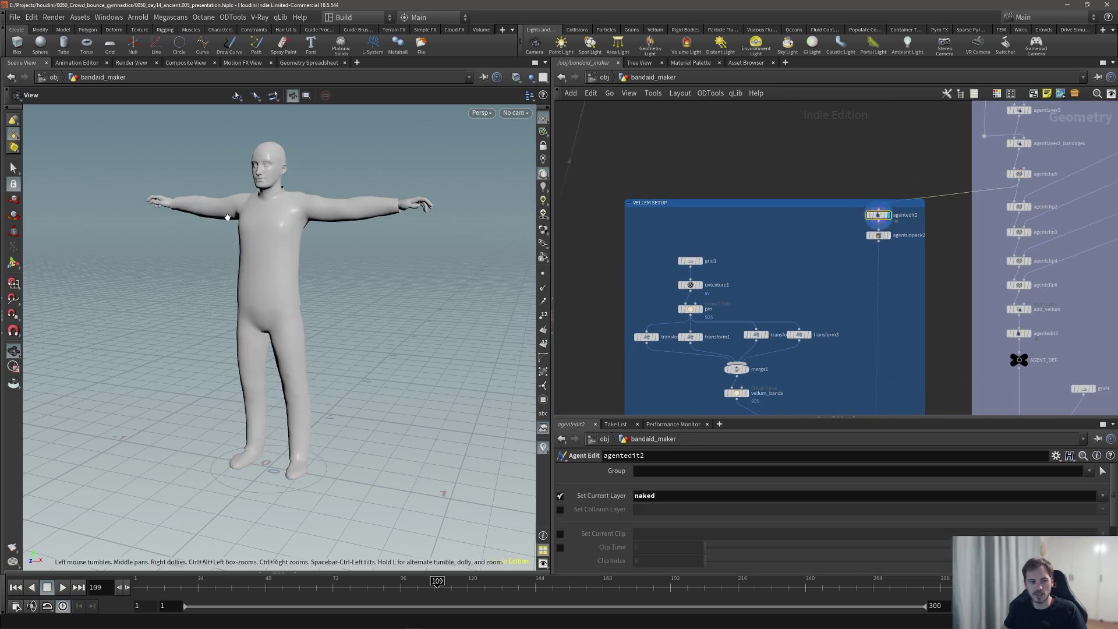
mouse_move(267, 240)
left_mouse_down()
mouse_move(294, 235)
mouse_move(267, 234)
mouse_move(288, 243)
left_mouse_up()
middle_click_drag(288, 243, 284, 261)
left_click_drag(284, 261, 280, 245)
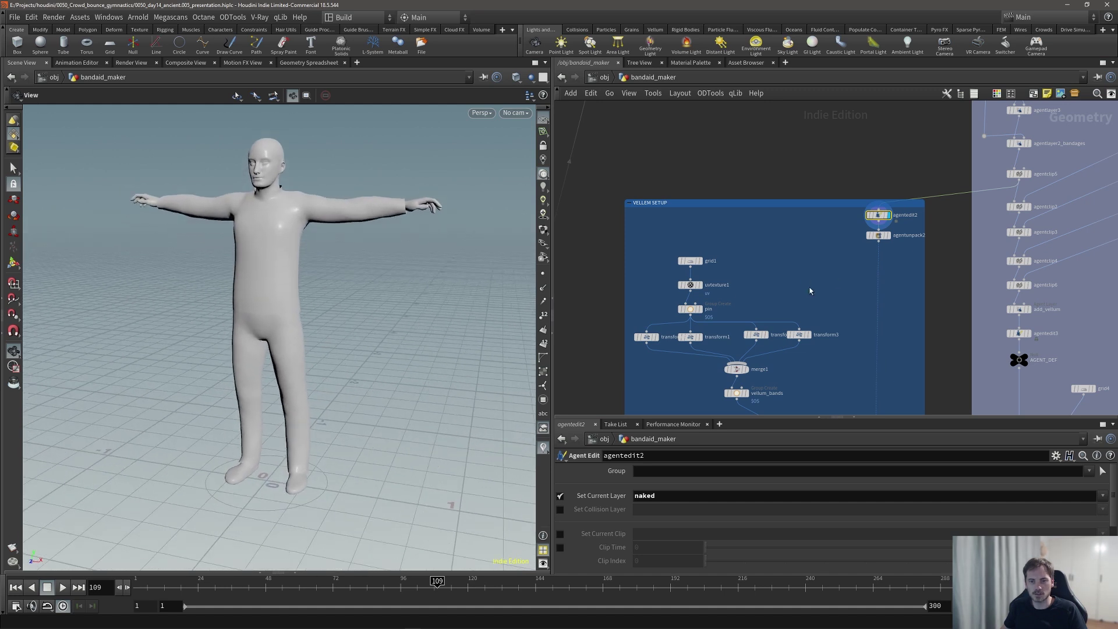
- Follow the Vellum setup branch, displaying vellumcloth1 and vellumattach1 to inspect the hanging cloth bands and the body they attach to
middle_click_drag(805, 289, 816, 239)
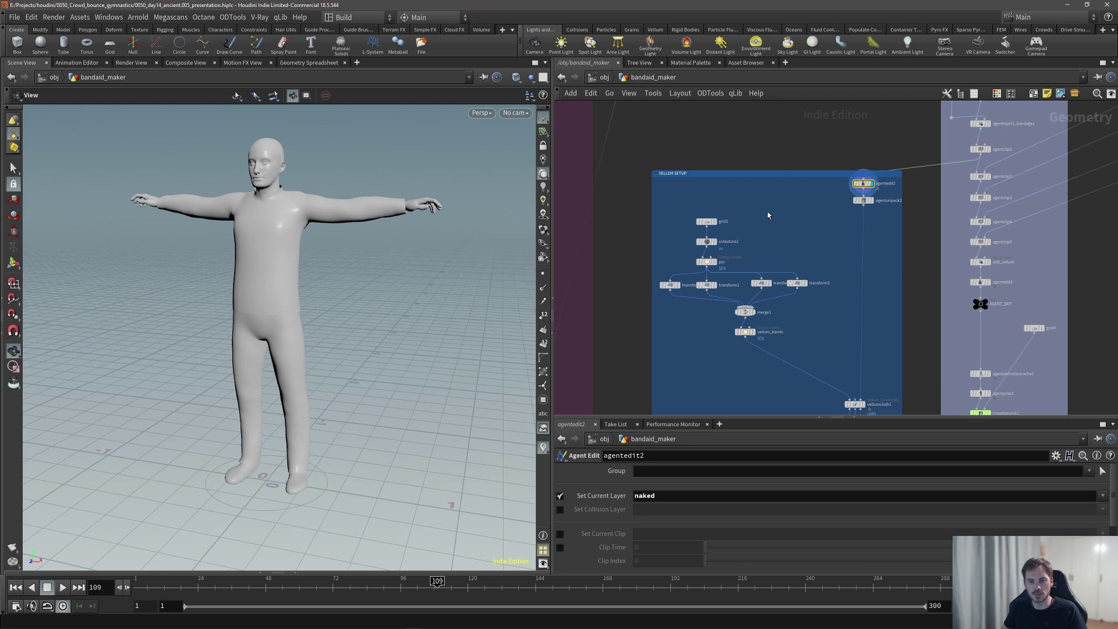
middle_click_drag(926, 144, 830, 168)
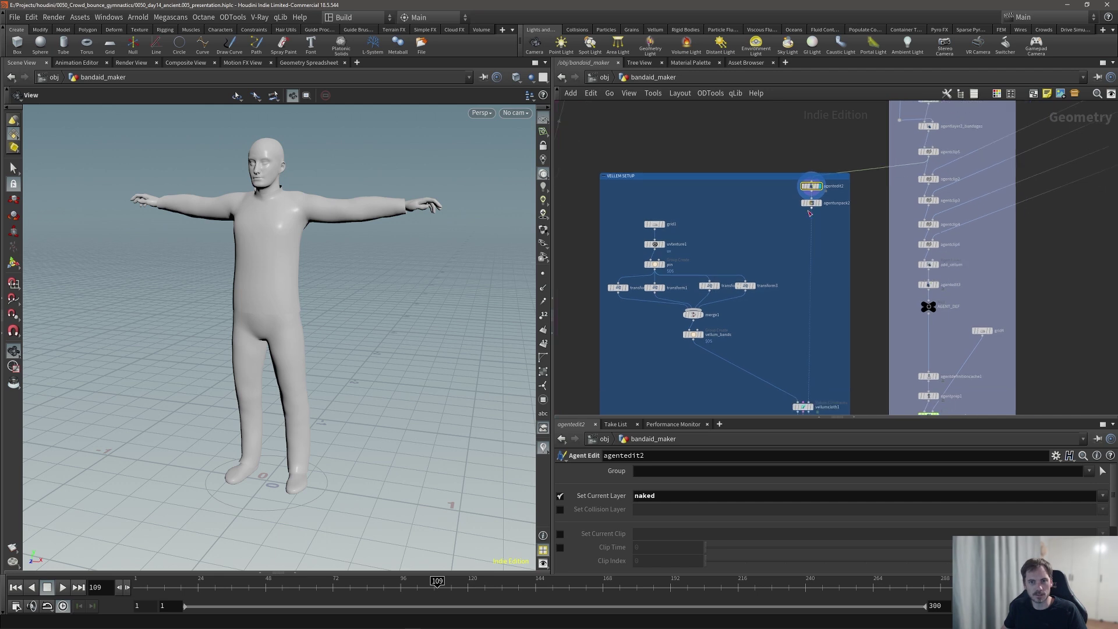
left_click_drag(816, 206, 817, 212)
scroll(820, 227, "up", 1)
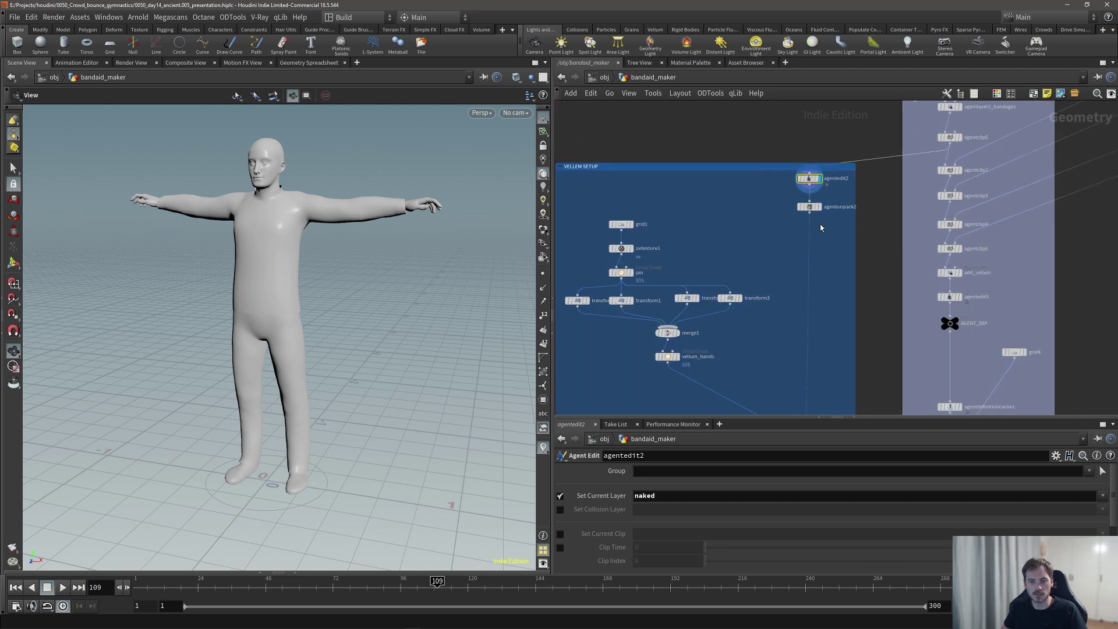
middle_click_drag(827, 293, 821, 207)
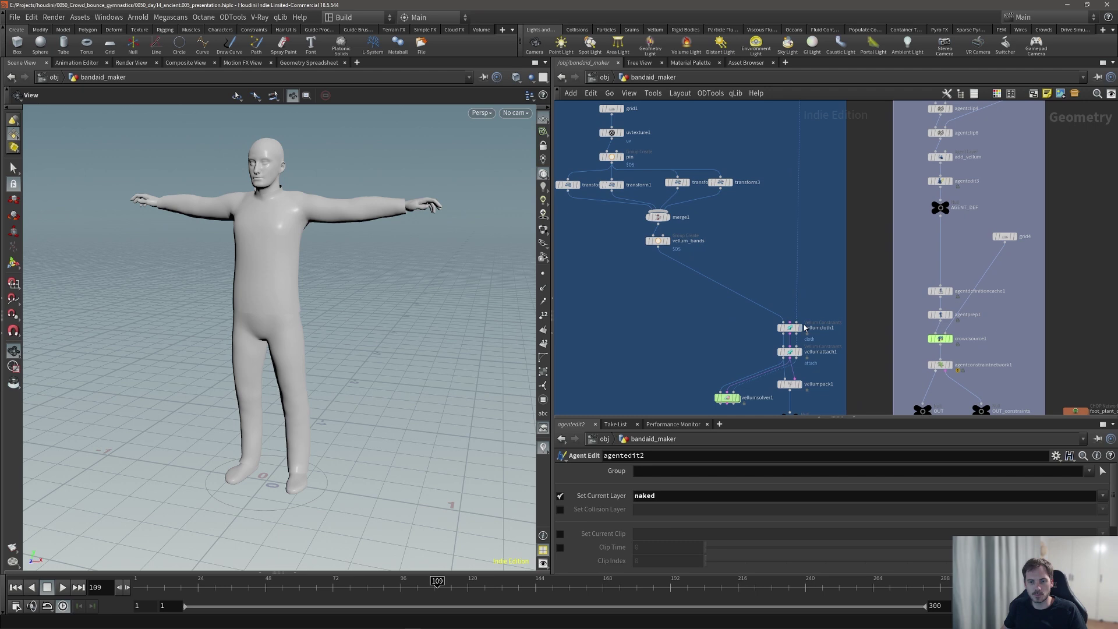
left_click(803, 330)
left_click(803, 353)
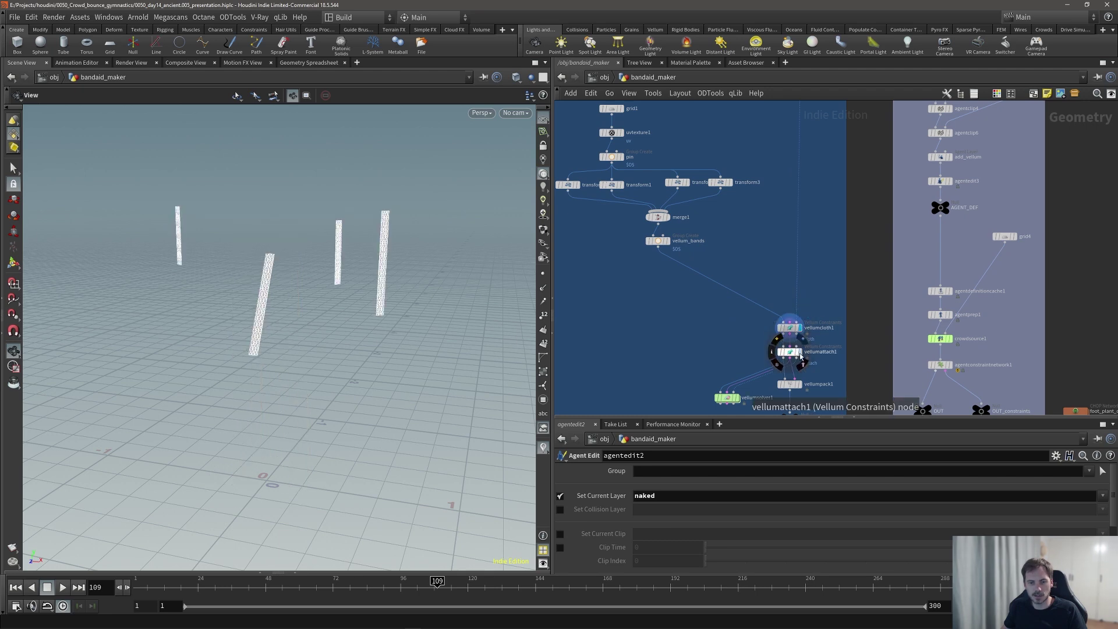
left_click_drag(340, 218, 280, 260)
right_click_drag(280, 261, 321, 220)
left_click_drag(321, 220, 311, 209)
left_click_drag(334, 246, 286, 236)
middle_click_drag(750, 341, 693, 264)
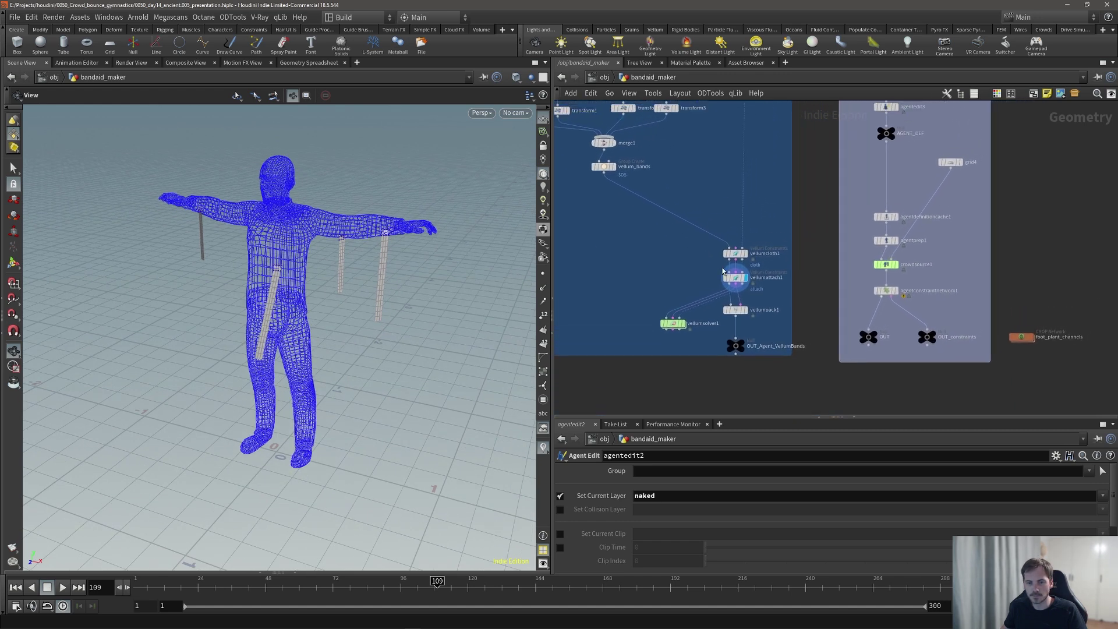
- Display vellumpack1 with its parameters and the OUT_Agent_VellumBands null to check the packed bands
left_click(746, 310)
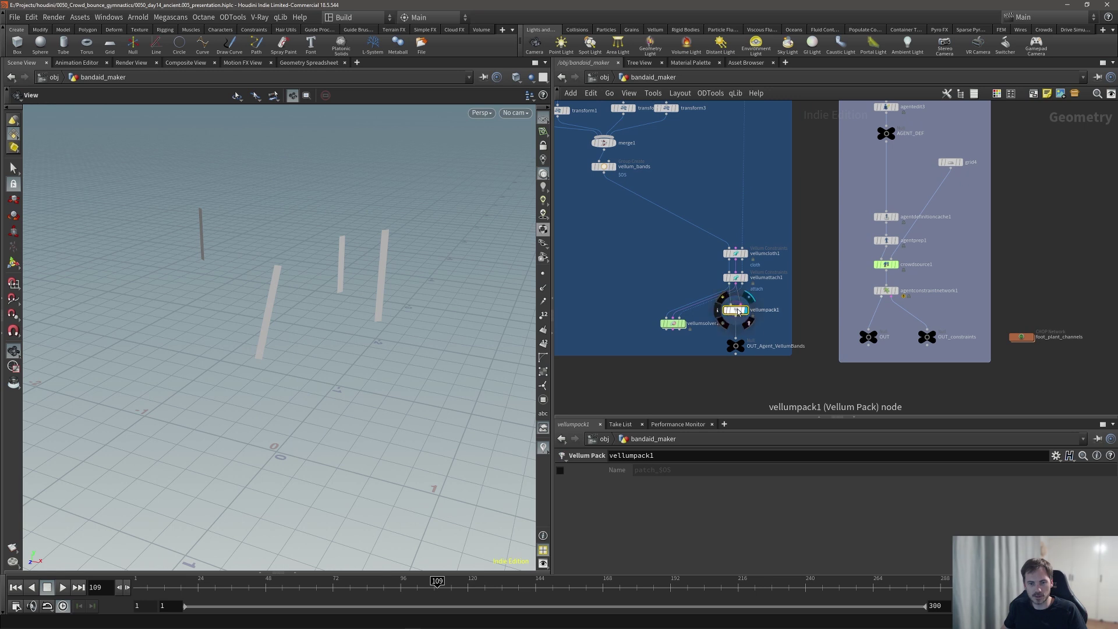
left_click(748, 333)
left_click_drag(737, 313, 736, 309)
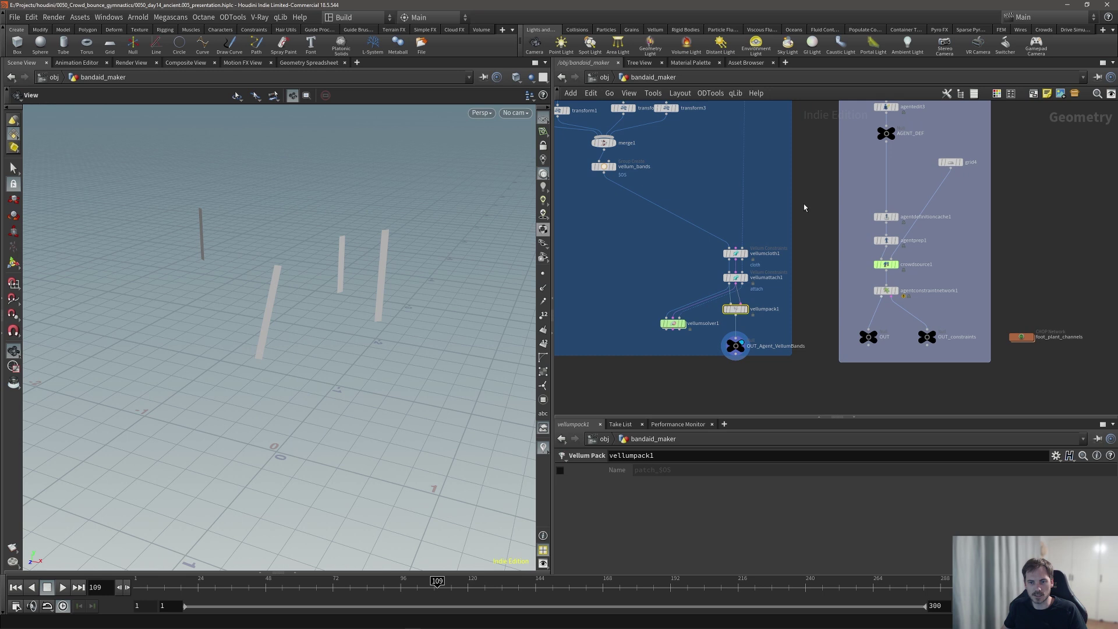
- Display and select add_vellum in the Agent Setup section and review its layer name and source layer settings
middle_click_drag(818, 161, 736, 217)
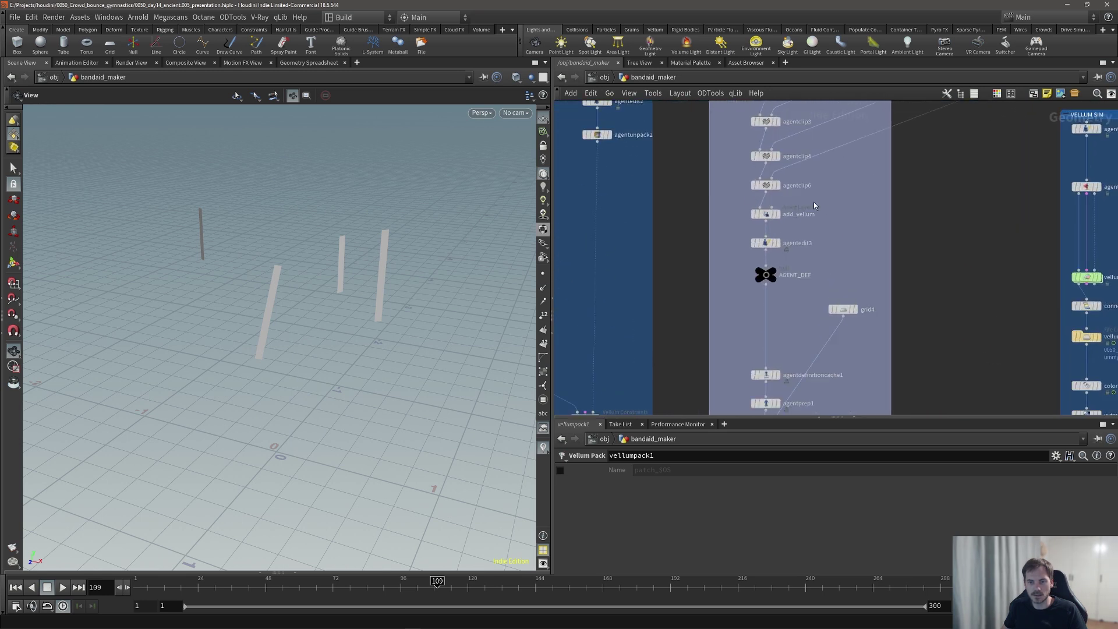
left_click(812, 222)
left_click(778, 215)
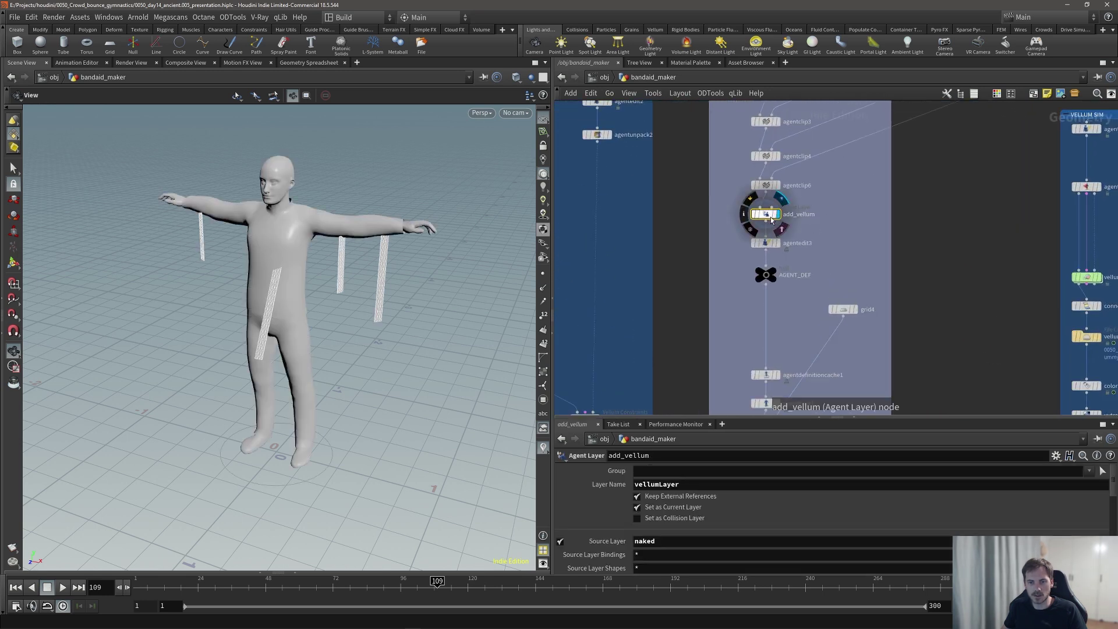
left_click_drag(781, 417, 731, 433)
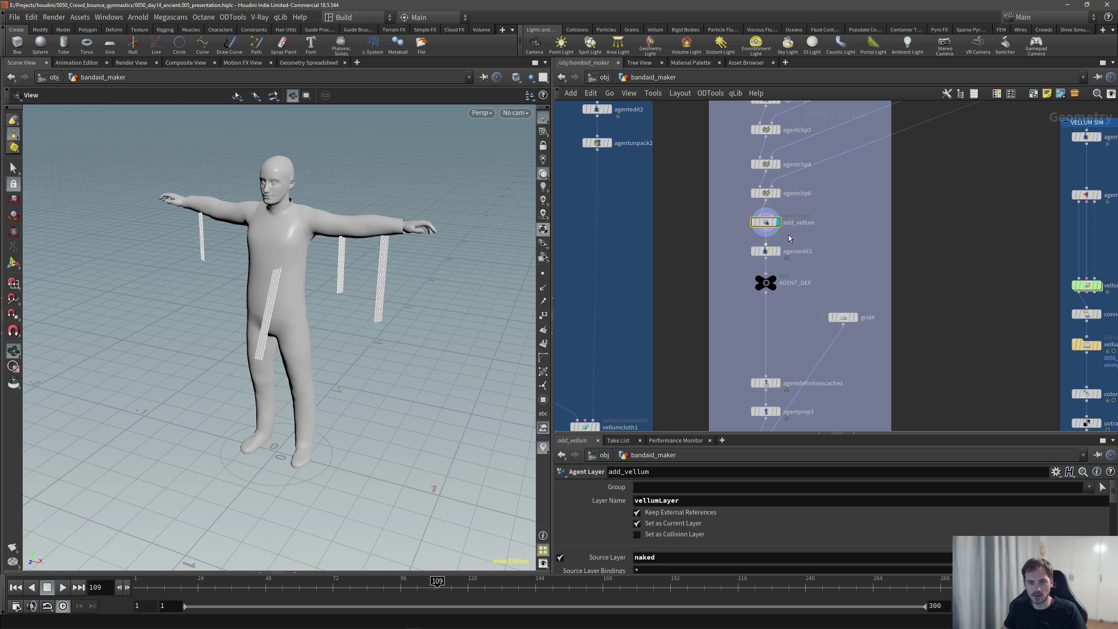
scroll(815, 237, "down", 4)
middle_click_drag(827, 236, 823, 258)
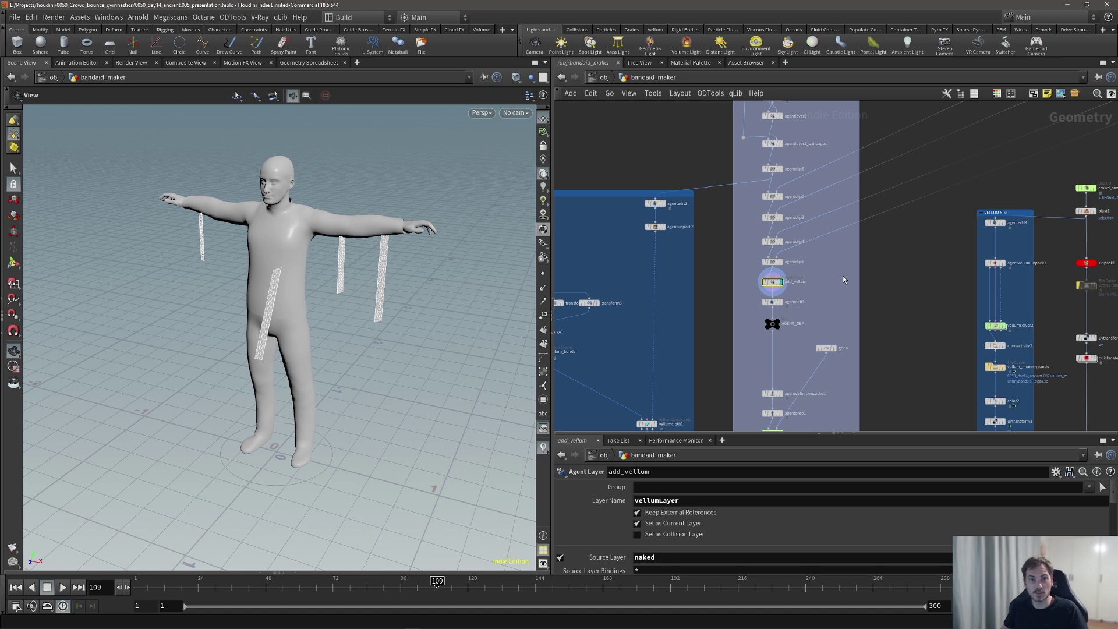
- Display and select crowdsource1 and inspect the scattered crowd of bandaged agents up close
scroll(819, 281, "down", 2)
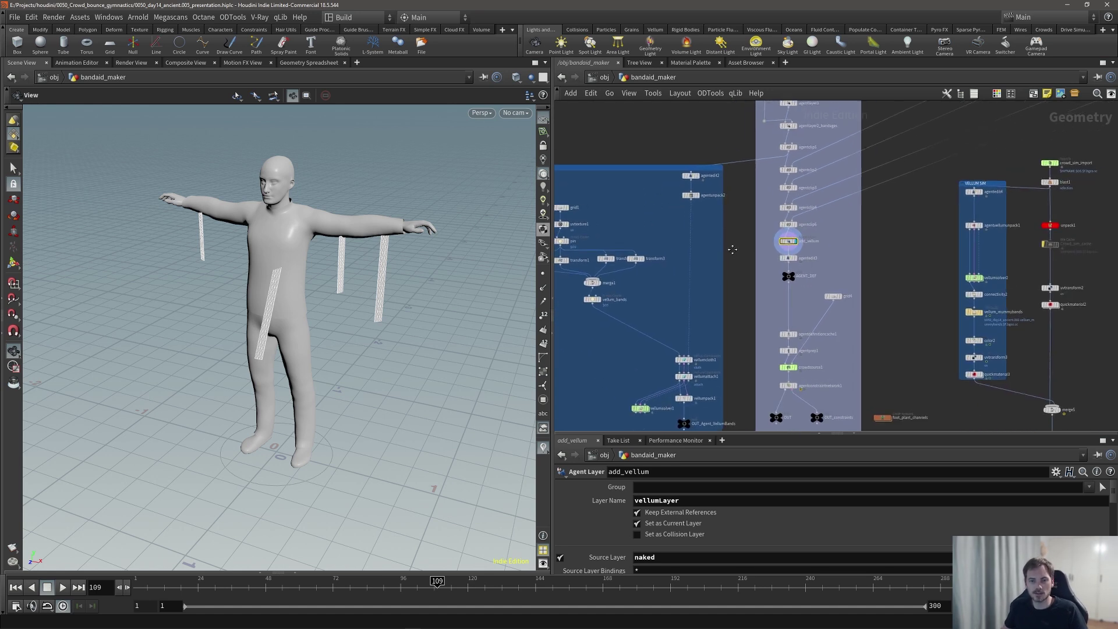
scroll(829, 272, "up", 2)
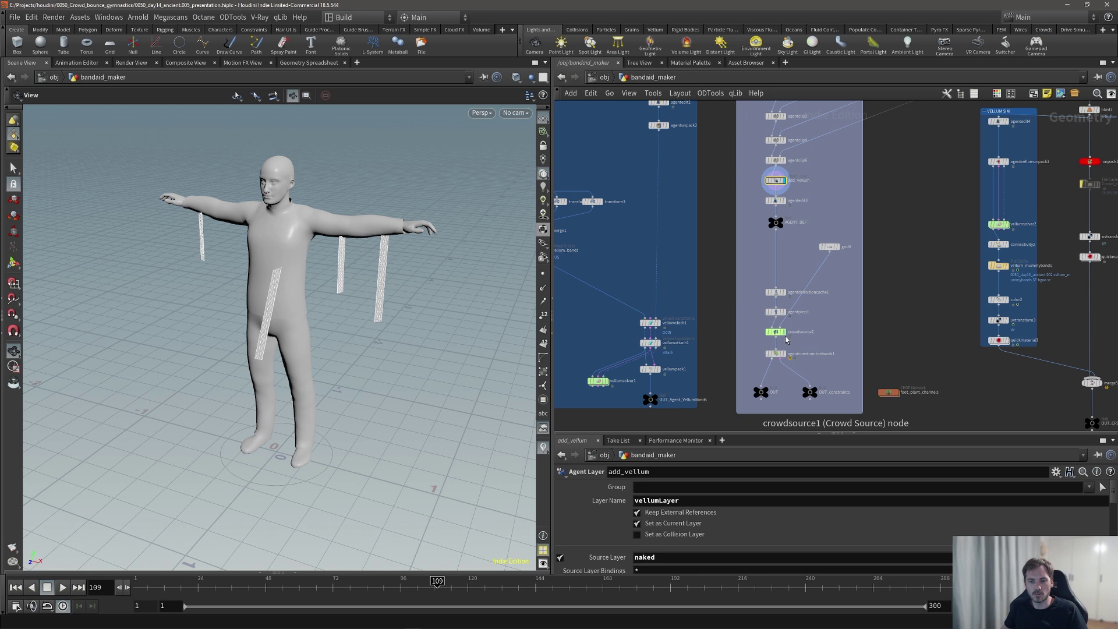
left_click(775, 333)
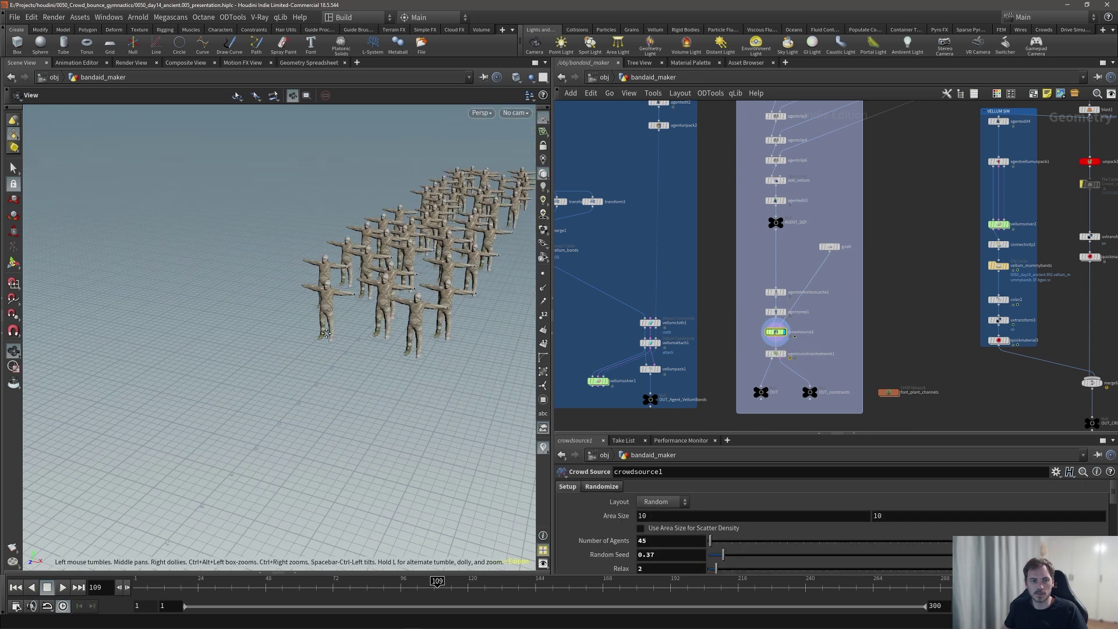
left_click_drag(303, 350, 363, 353)
scroll(363, 354, "up", 3)
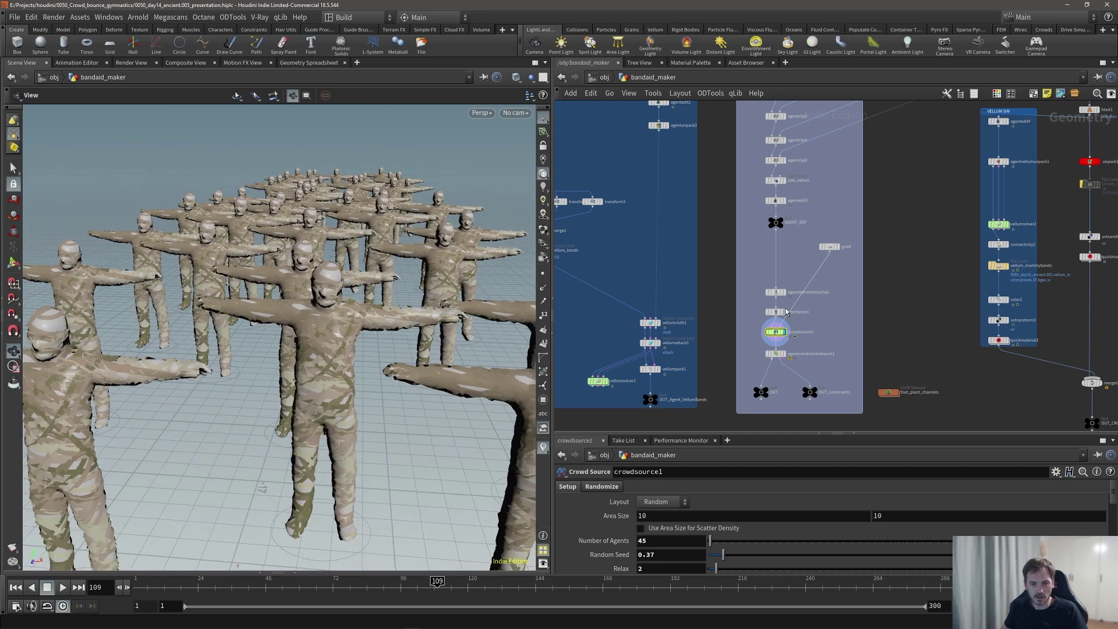
- Set the current layer of agentedit3 to vellumLayer and inspect the crowd with its cloth bands
scroll(781, 286, "up", 2)
left_click(773, 163)
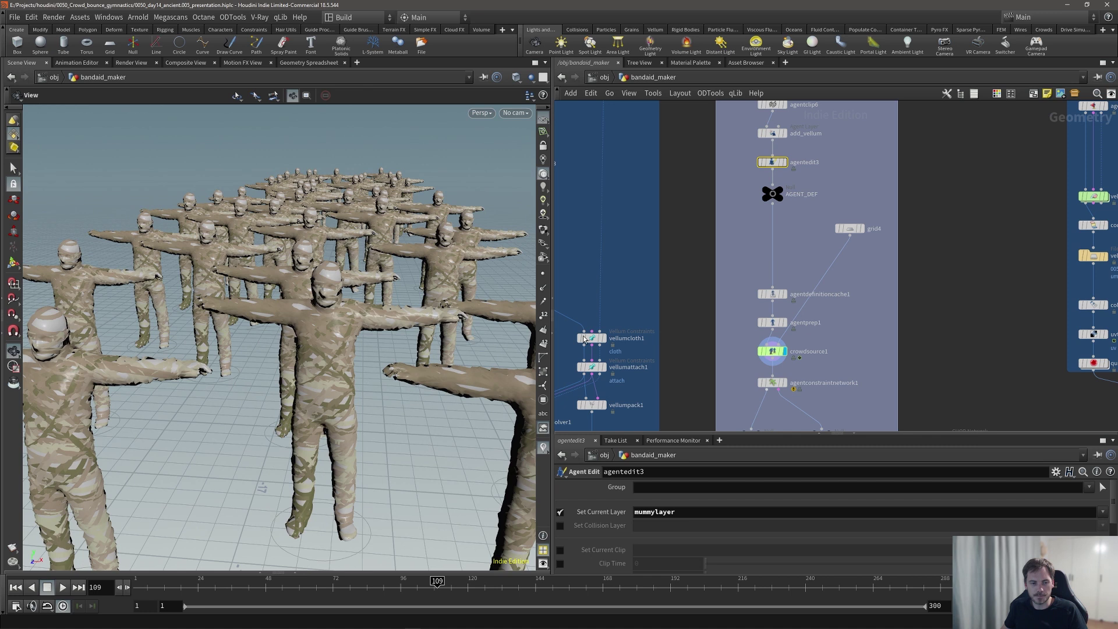
left_click(1103, 512)
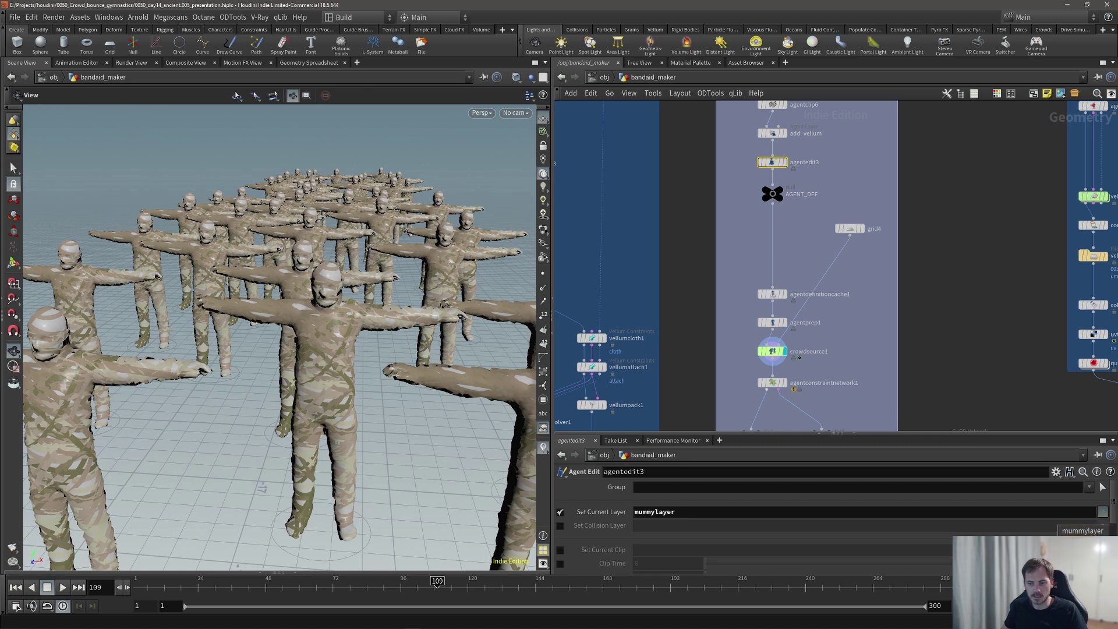
left_click(1081, 543)
left_click_drag(365, 330, 372, 369)
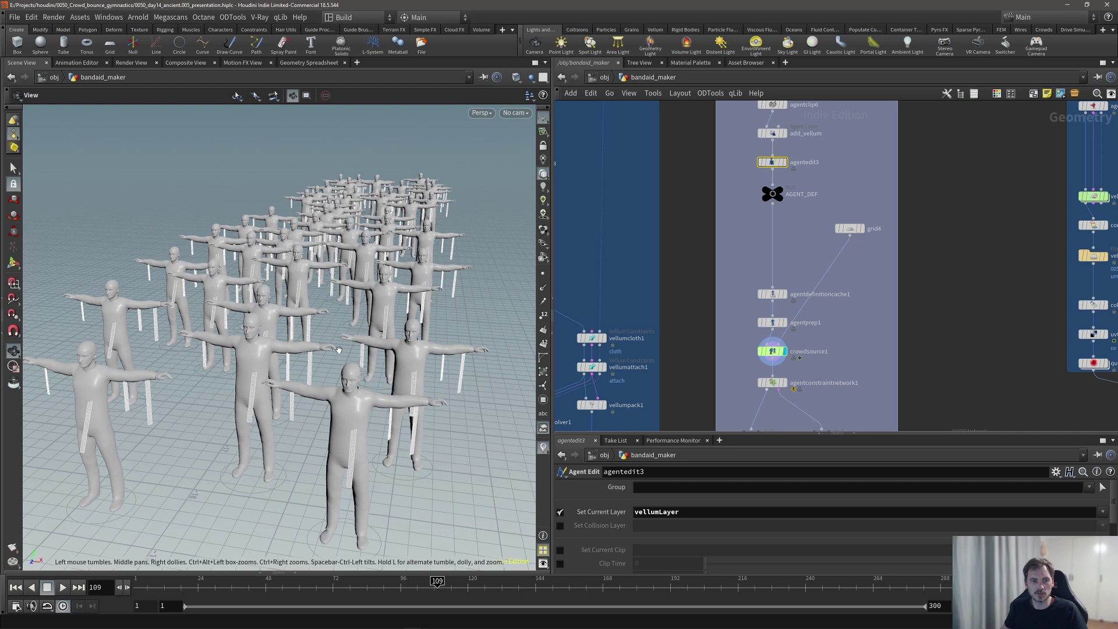
- Switch the current layer of agentedit3 back to mummylayer and look over the bandaged crowd
left_click(1103, 514)
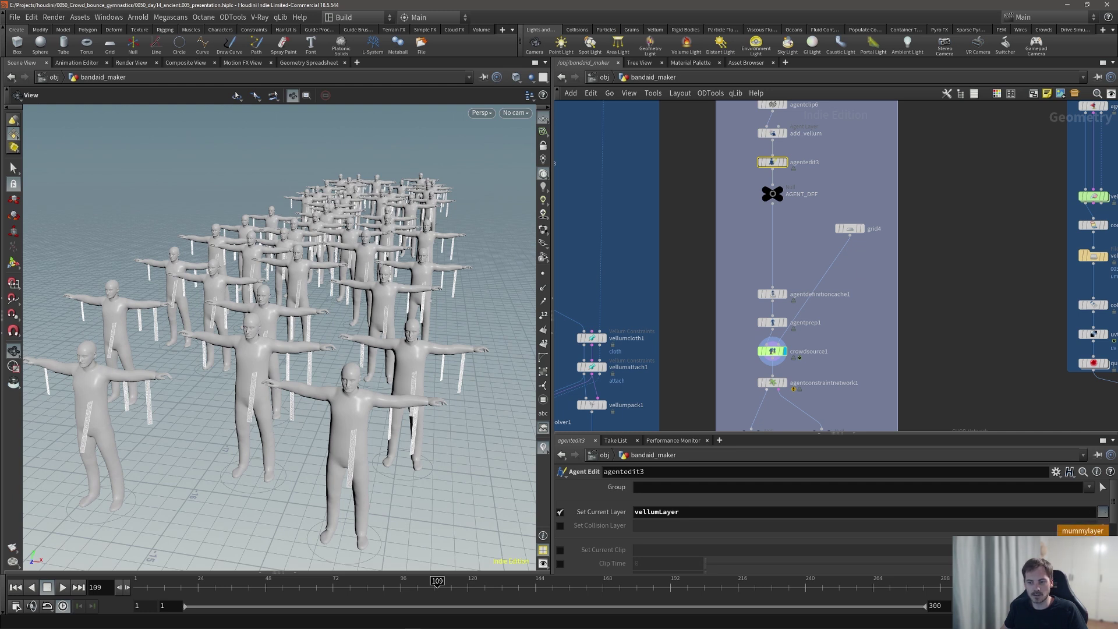
left_click(1089, 530)
left_click_drag(527, 280, 330, 299)
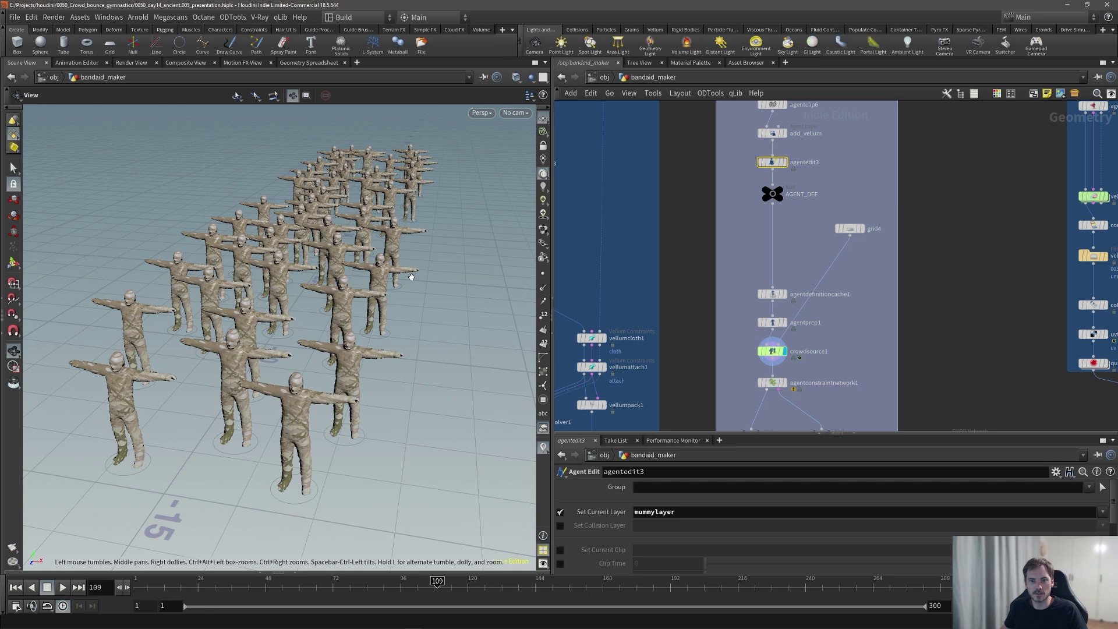
- Go up to the object level, enter the crowd_sim DOP network and return the timeline to frame 1
scroll(884, 259, "down", 2)
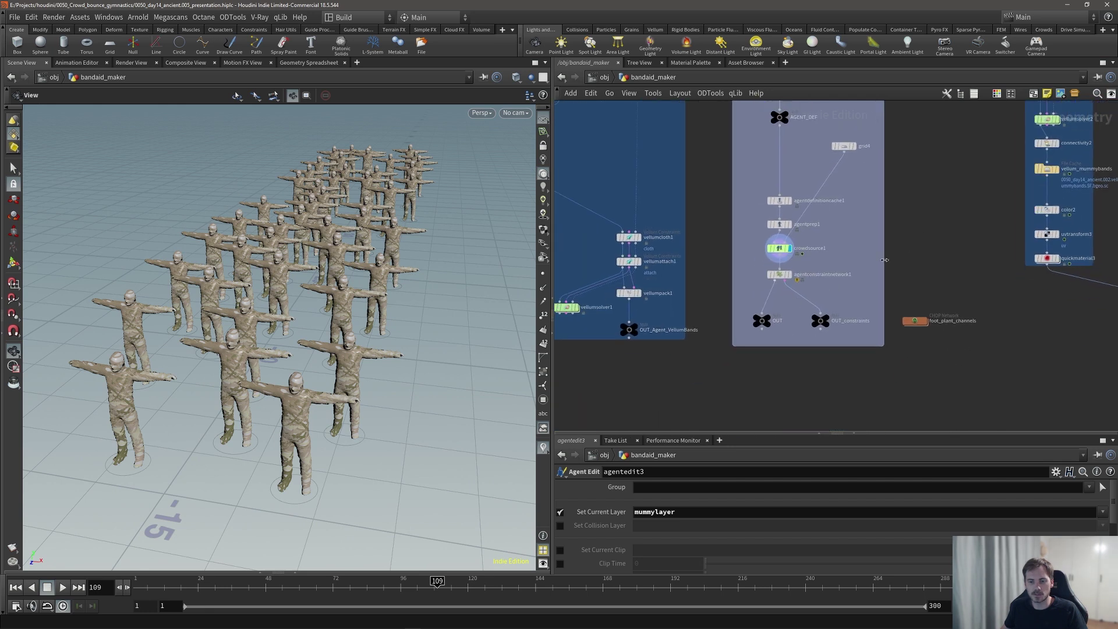
scroll(884, 259, "down", 5)
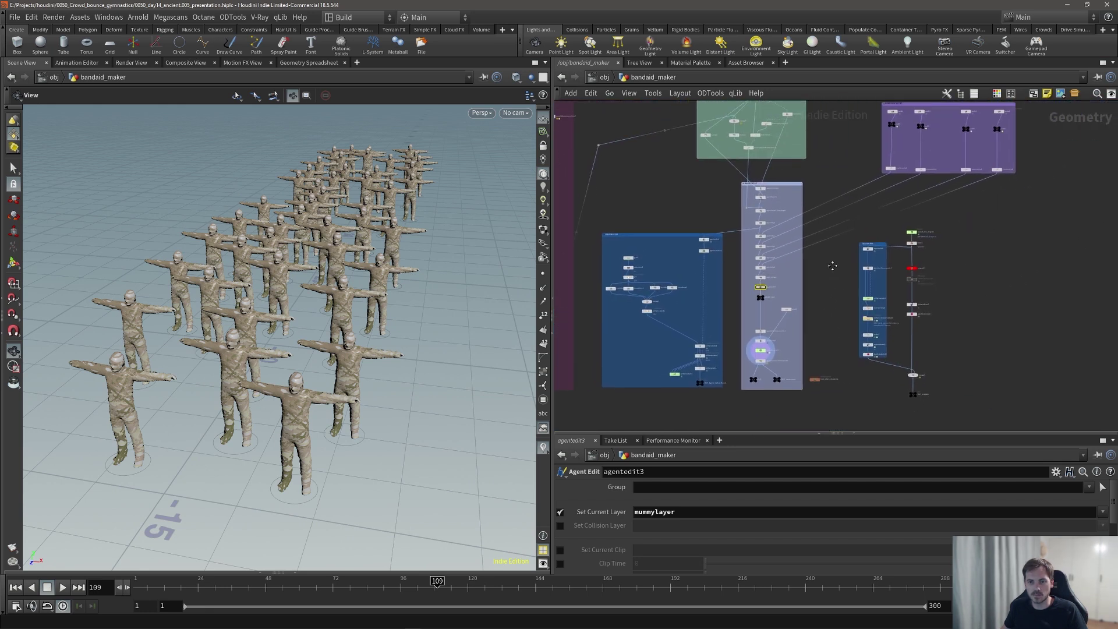
middle_click_drag(833, 266, 832, 262)
scroll(772, 329, "up", 1)
scroll(808, 319, "down", 1)
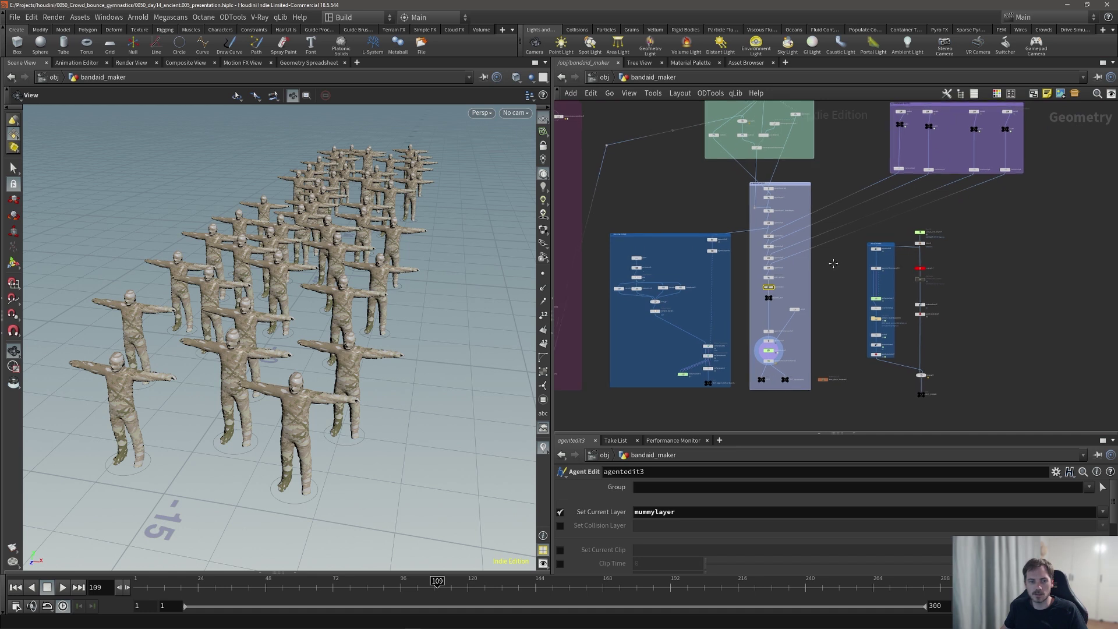
left_click(605, 77)
left_click(929, 231)
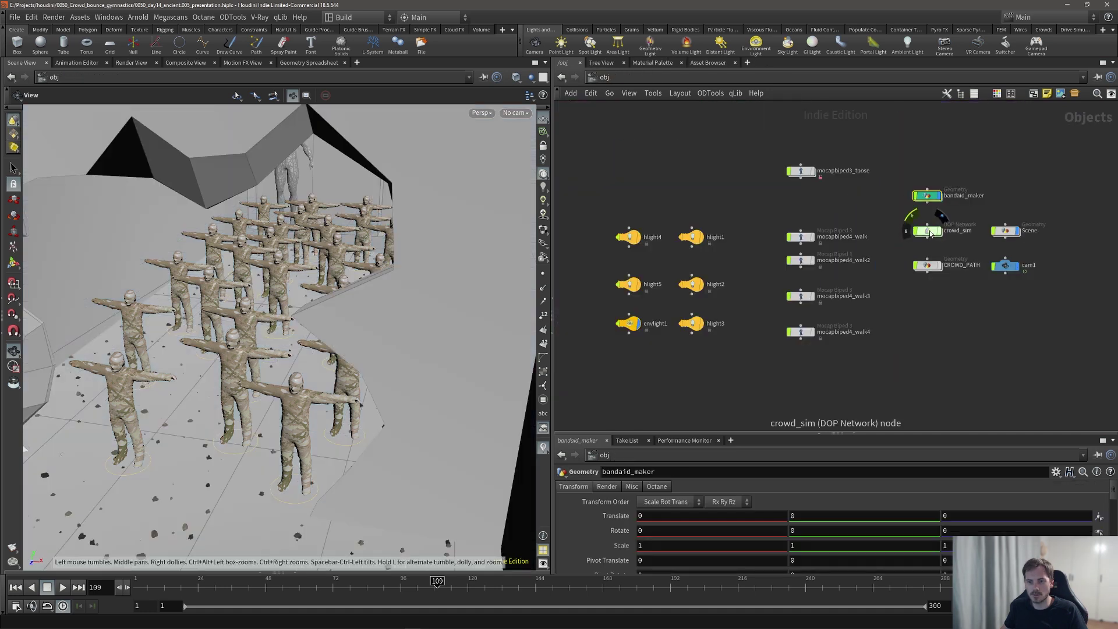
double_click(929, 232)
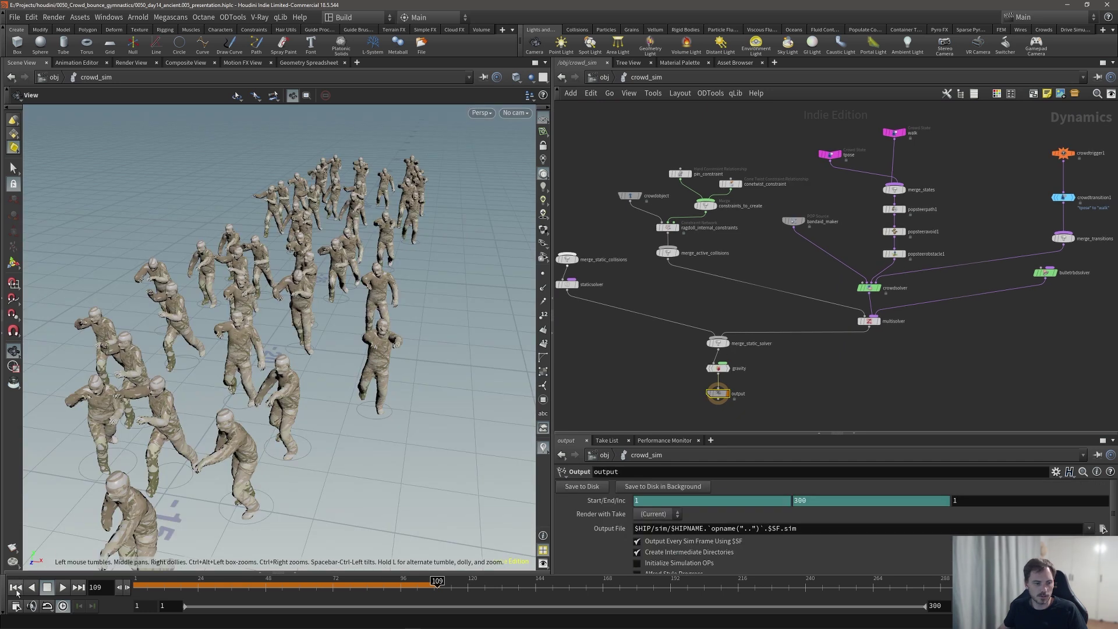
left_click(15, 587)
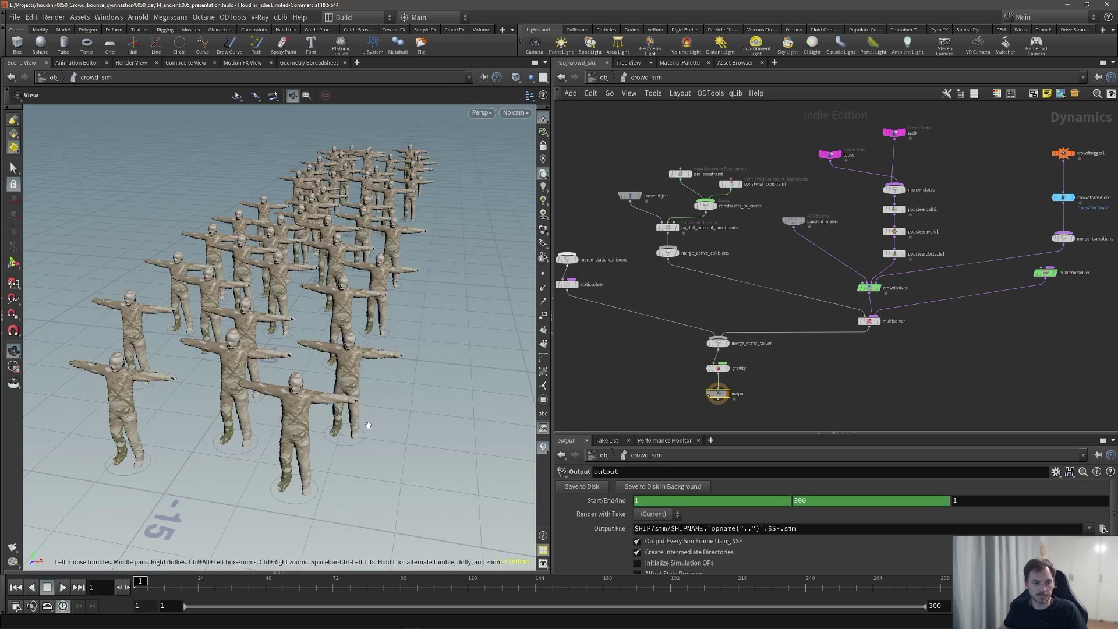
- Select the tpose and walk crowd states and examine the walk state's clip assignments, adjusting the parameter area's height
middle_click_drag(940, 217, 981, 187)
scroll(960, 214, "down", 1)
left_click_drag(643, 138, 679, 150)
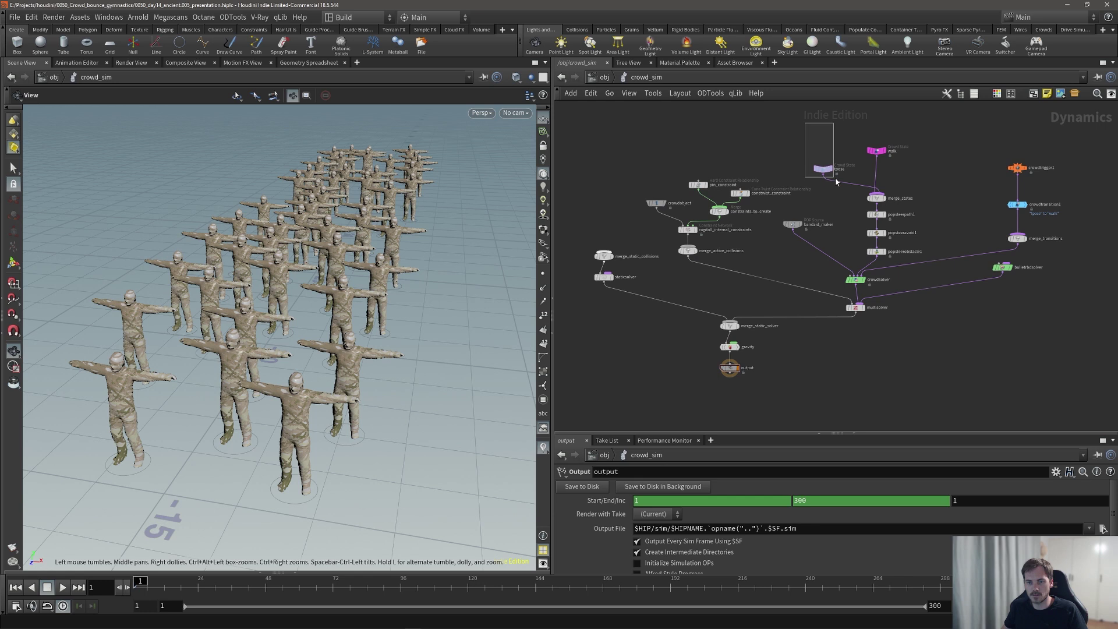
left_click_drag(851, 190, 852, 190)
scroll(860, 140, "up", 4)
left_click_drag(835, 130, 955, 173)
left_click_drag(790, 432, 795, 271)
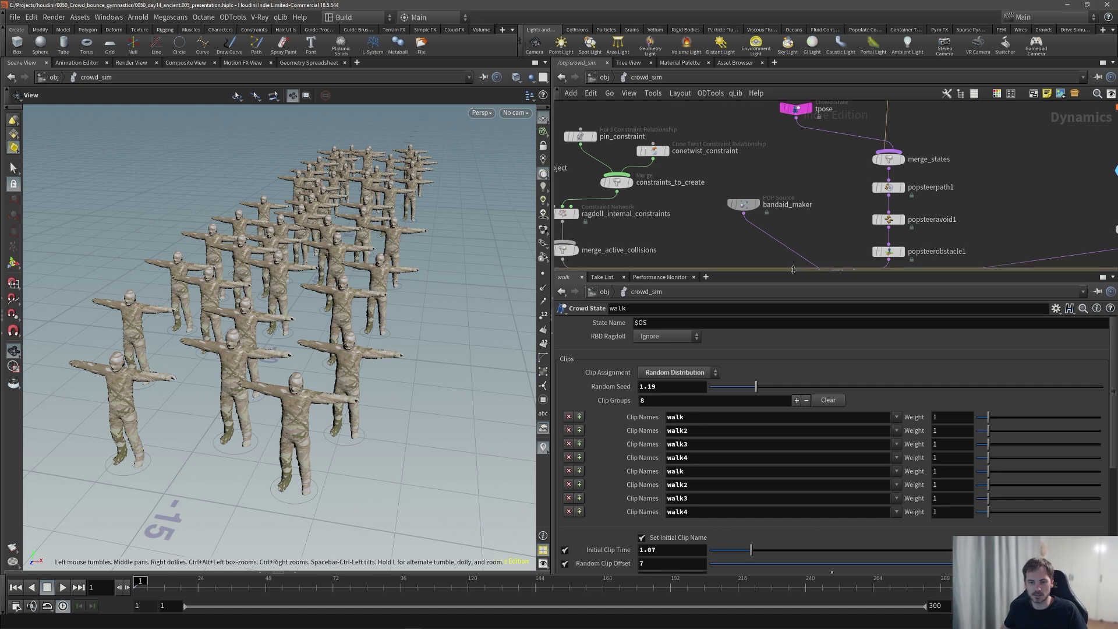
left_click_drag(815, 270, 671, 368)
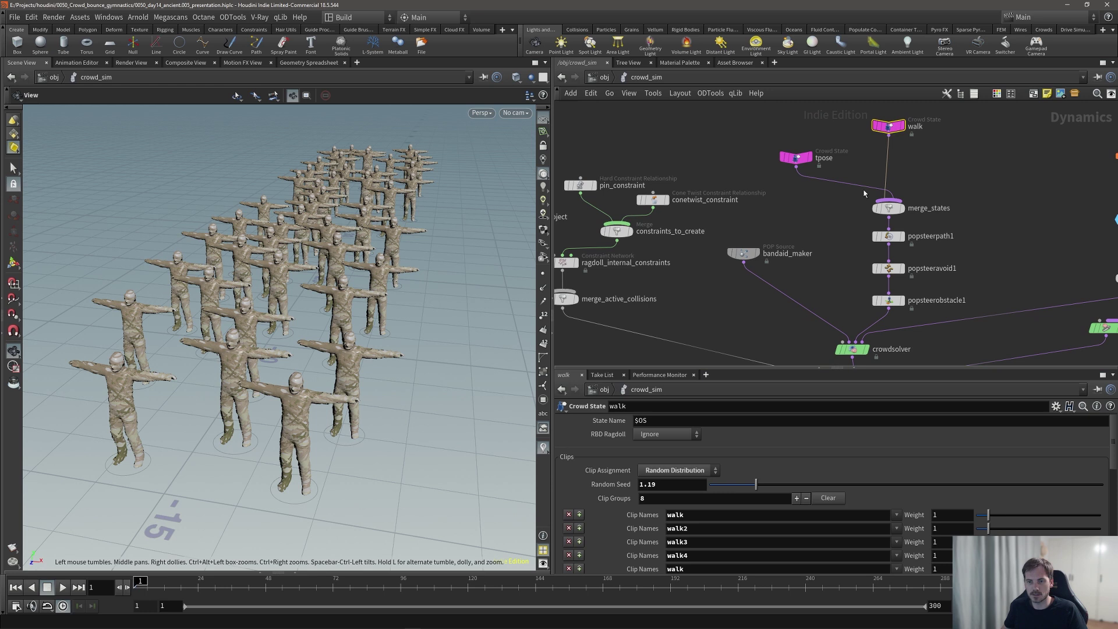
- Examine the settings of the crowdtransition1 and crowdtrigger1 nodes that drive the tpose to walk transition
middle_click_drag(1023, 189, 848, 185)
scroll(973, 179, "down", 1)
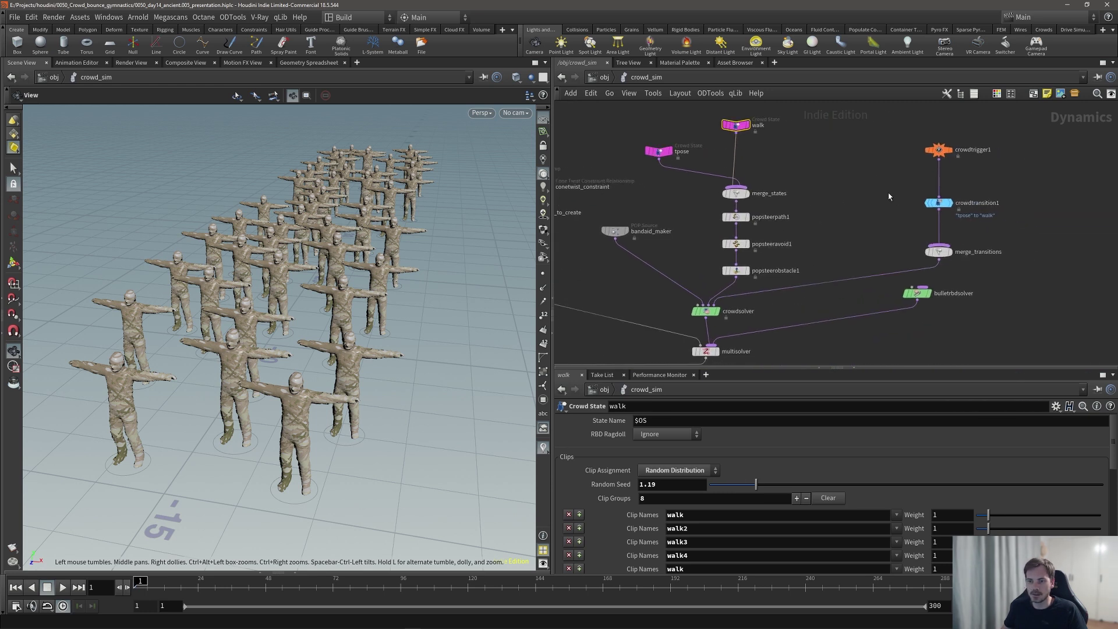
left_click_drag(1027, 222, 1027, 222)
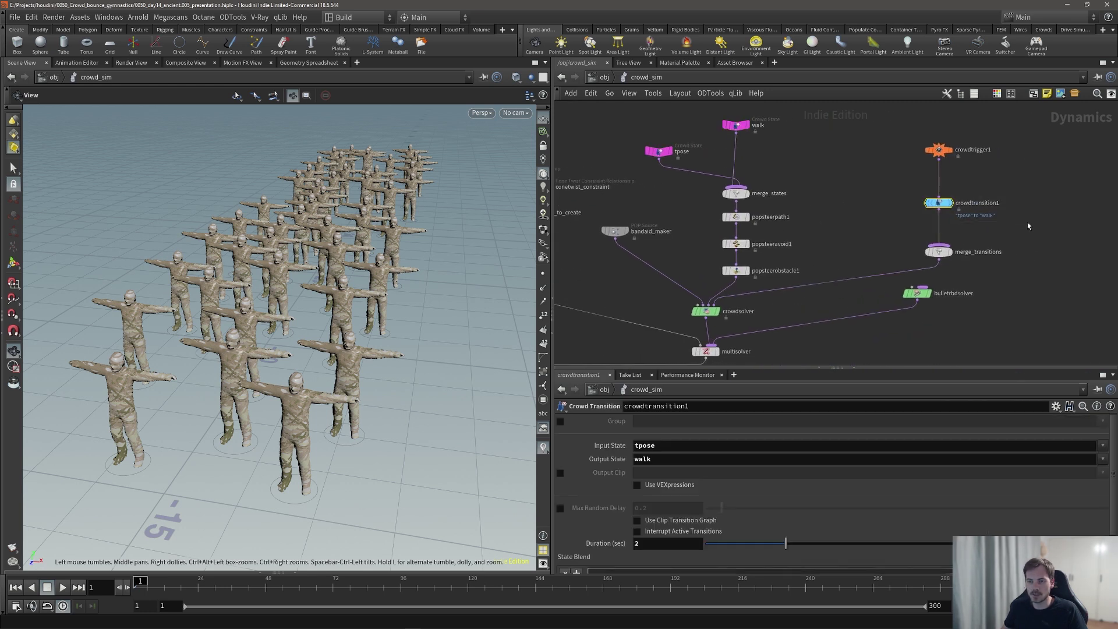
left_click_drag(891, 125, 1012, 168)
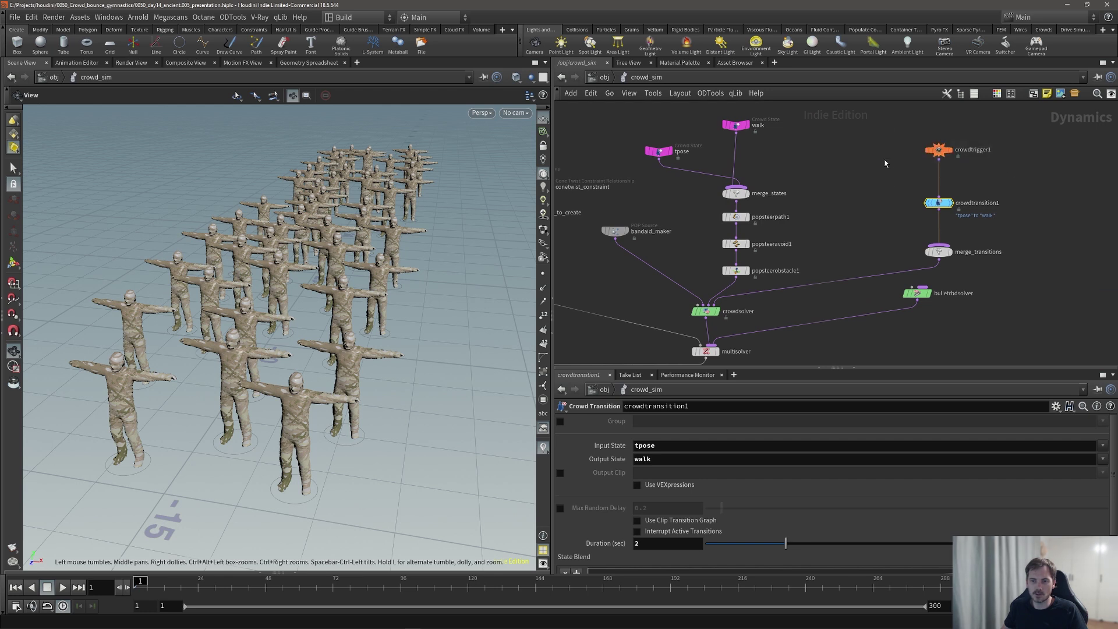
left_click_drag(889, 185, 988, 210)
left_click_drag(927, 129, 885, 141)
left_click(934, 157)
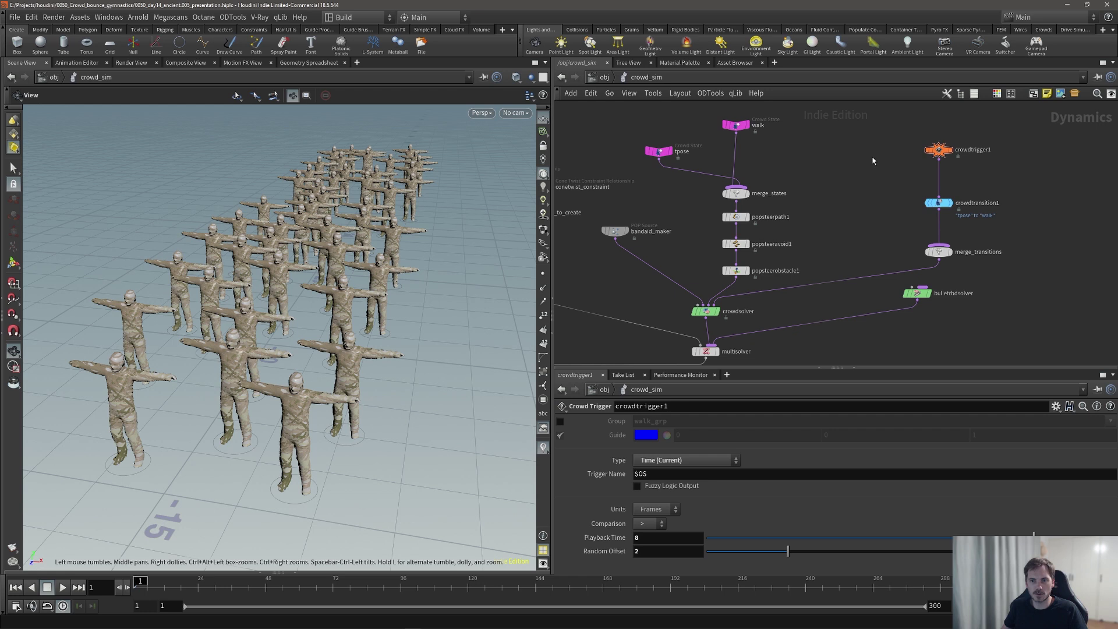
middle_click_drag(872, 160, 870, 163)
left_click_drag(867, 128, 1007, 236)
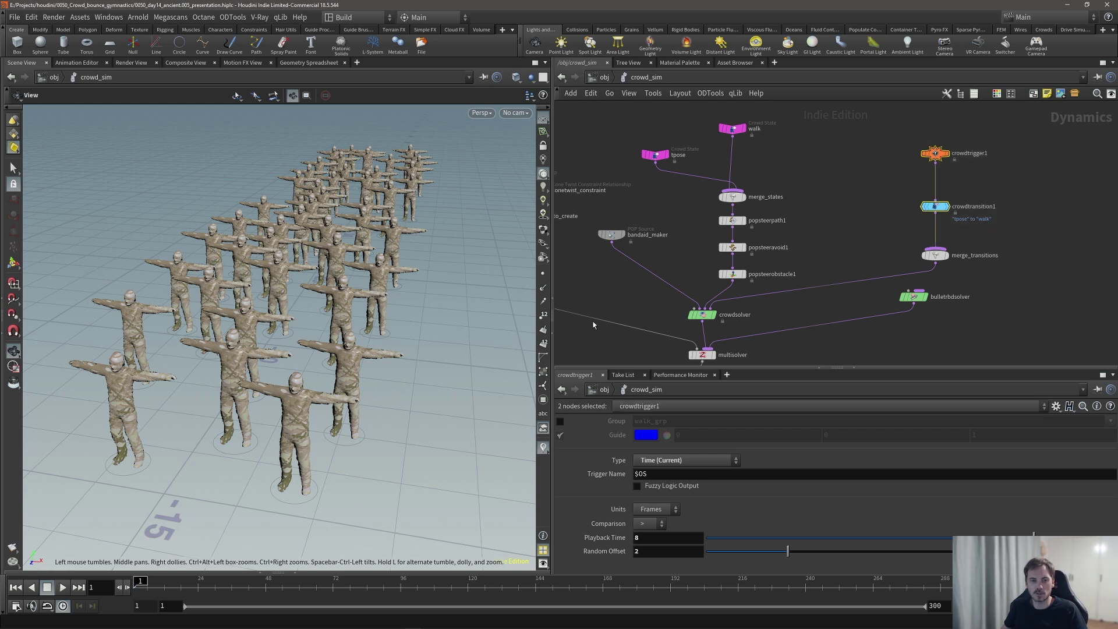
scroll(880, 186, "down", 4)
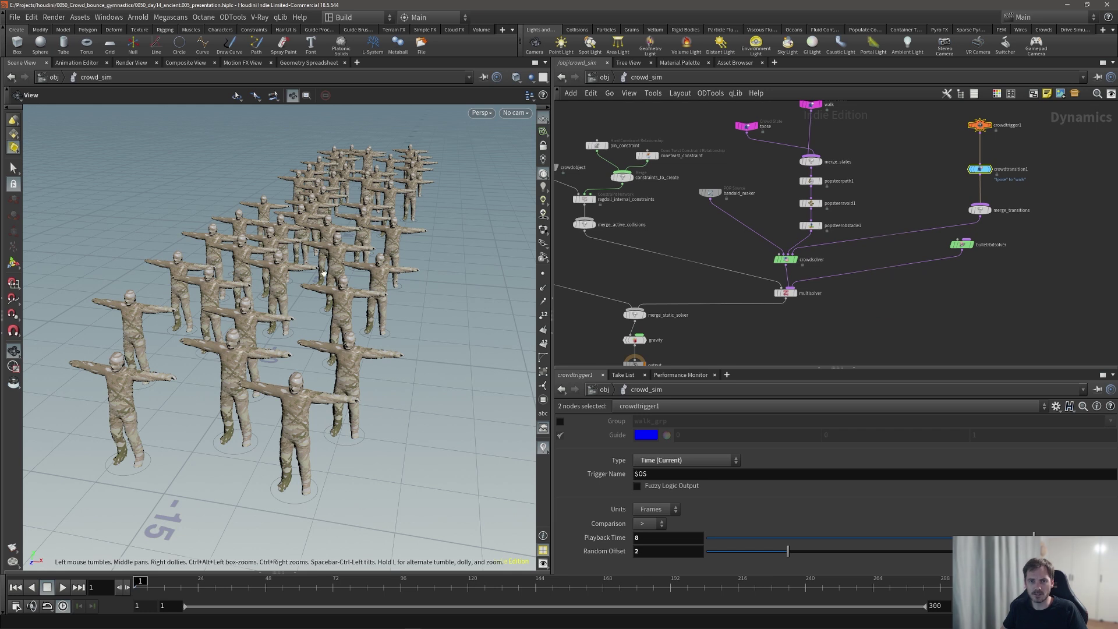
- Play the crowd simulation while viewing the agents from several angles, and stop playback at frame 104
left_click(64, 588)
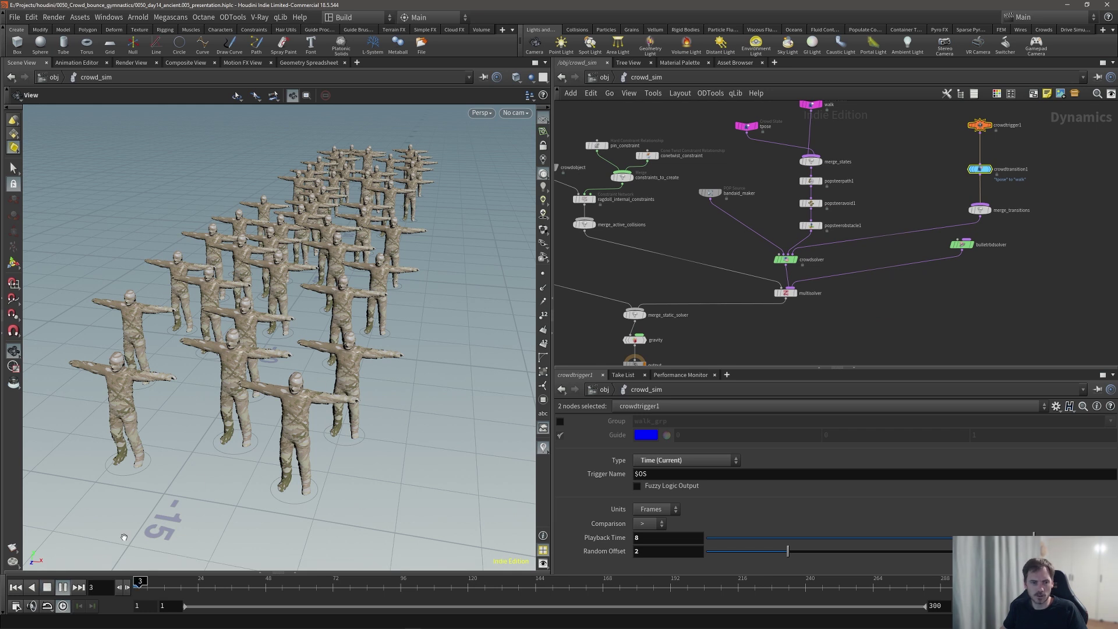
left_click_drag(236, 285, 212, 434)
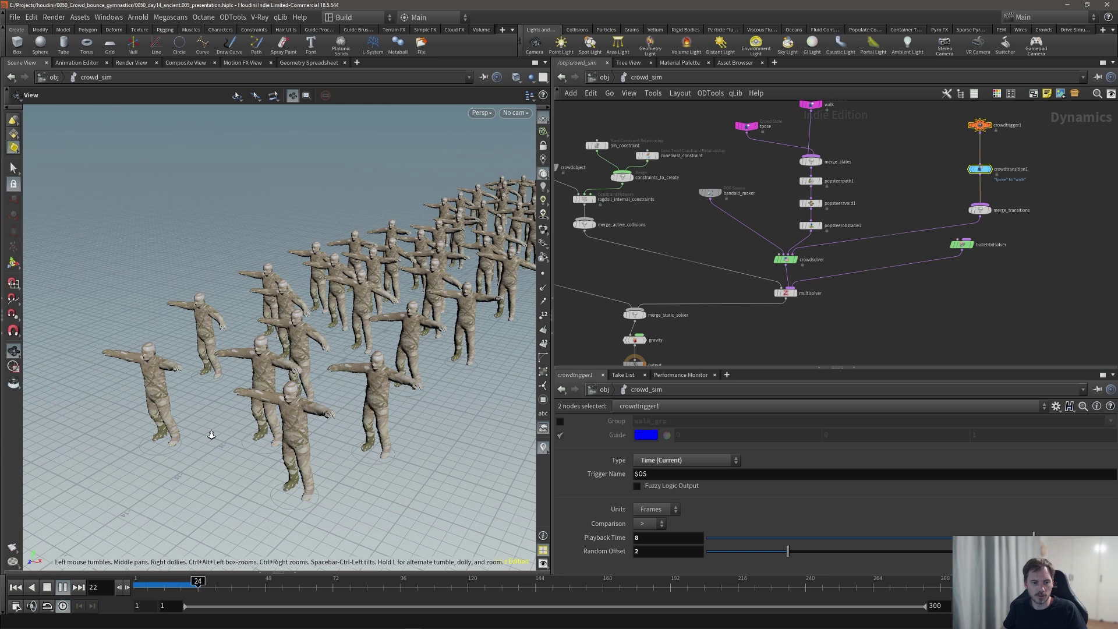
right_click_drag(212, 435, 307, 401)
left_click_drag(307, 402, 313, 413)
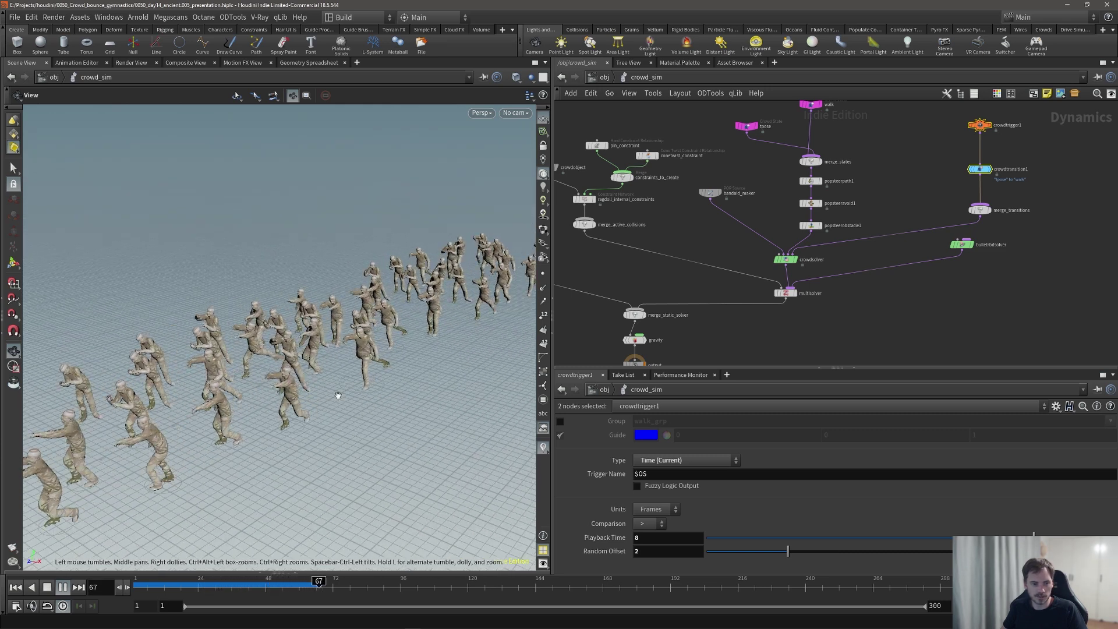
left_click(48, 586)
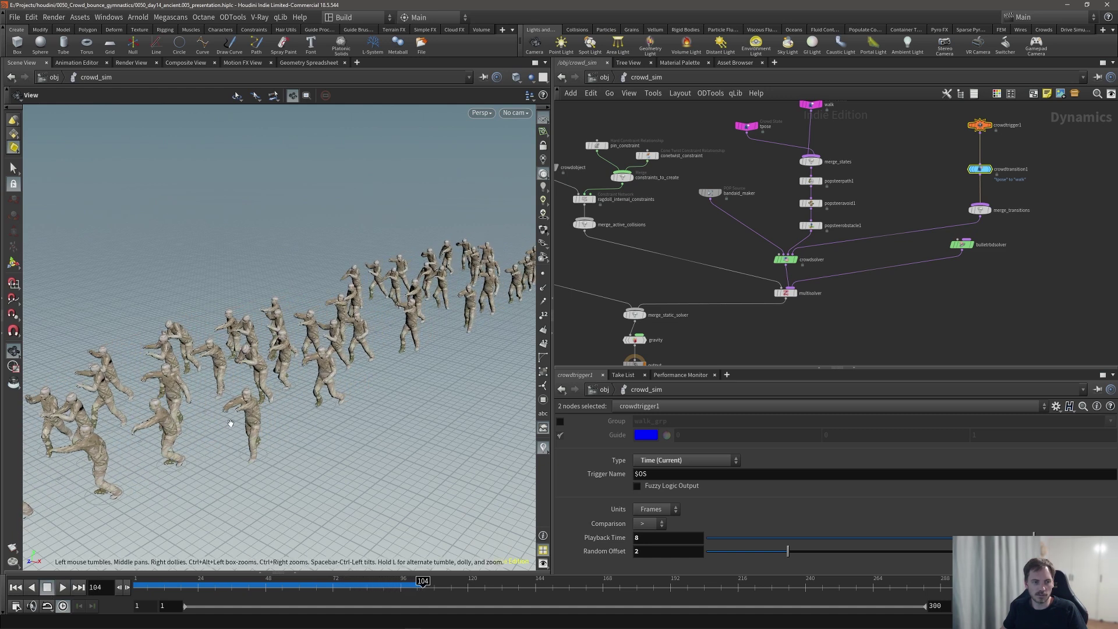
- Scrub through the simulated frames to inspect the agents going from T-pose to walking, finishing on frame 74
left_click_drag(230, 424, 425, 390)
left_click_drag(408, 584, 153, 581)
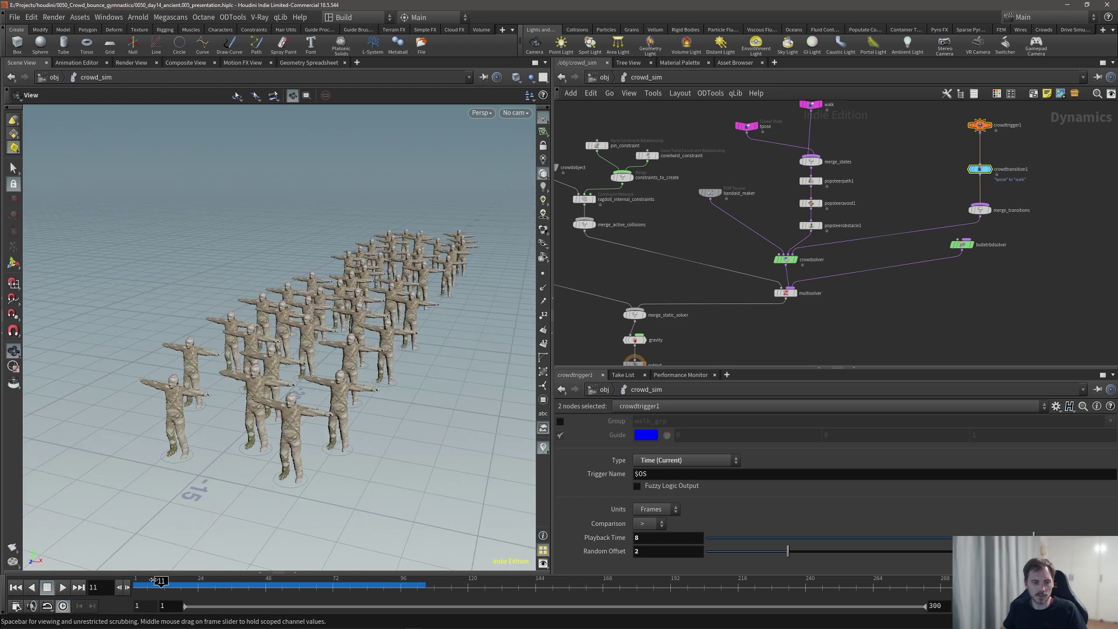
left_click_drag(288, 581, 350, 582)
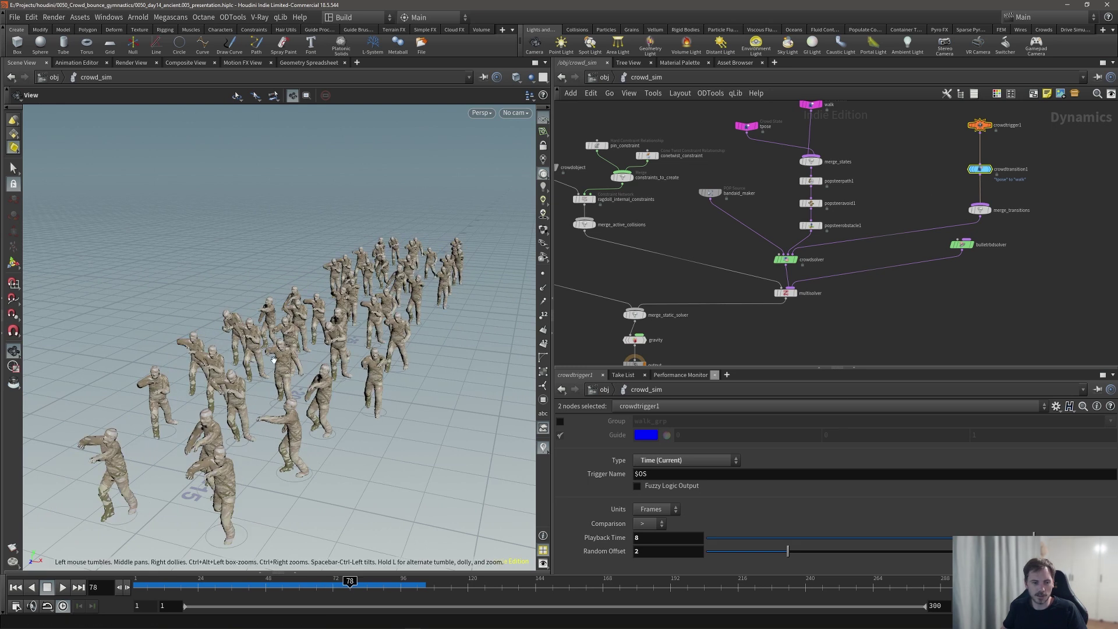
left_click_drag(323, 392, 361, 402)
left_click_drag(296, 582, 233, 584)
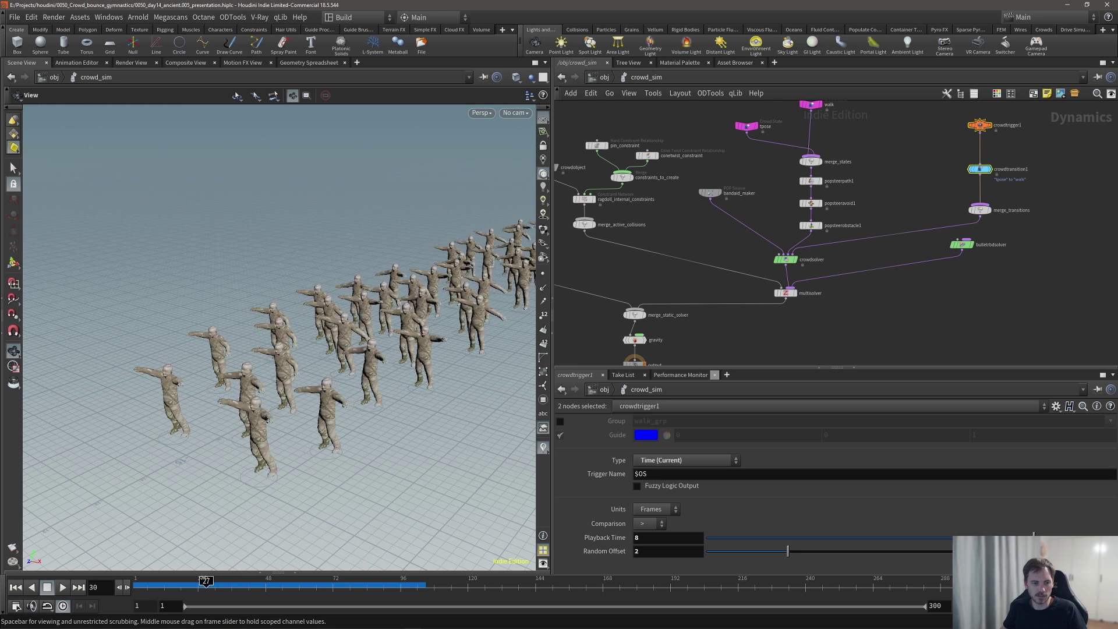
mouse_move(234, 581)
left_mouse_down()
mouse_move(407, 583)
mouse_move(324, 585)
mouse_move(338, 585)
left_mouse_up()
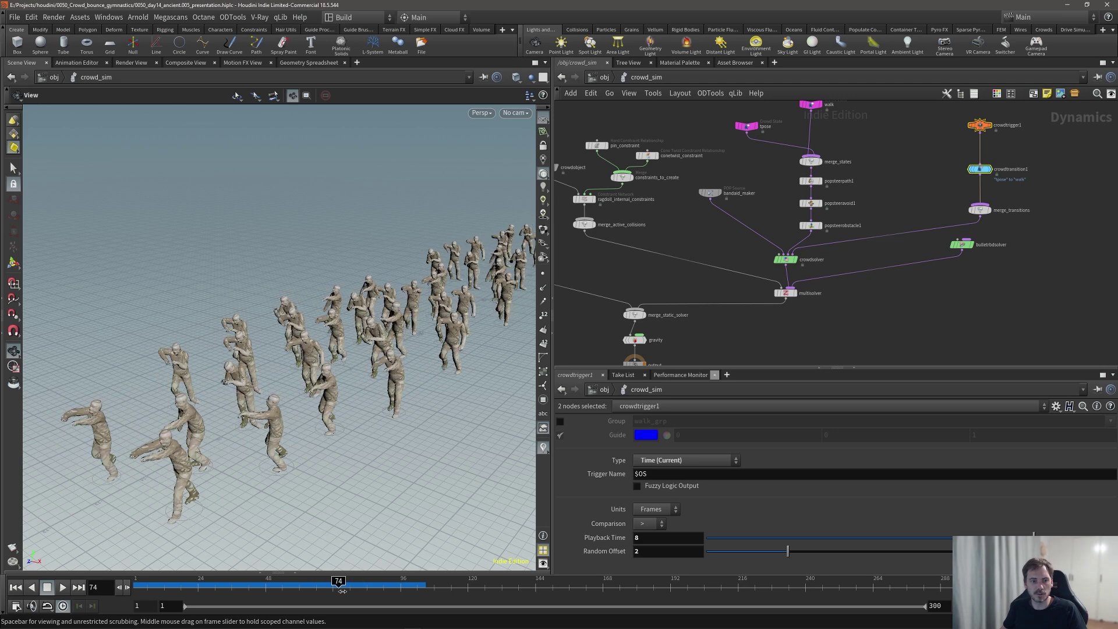
left_click_drag(380, 372, 348, 336)
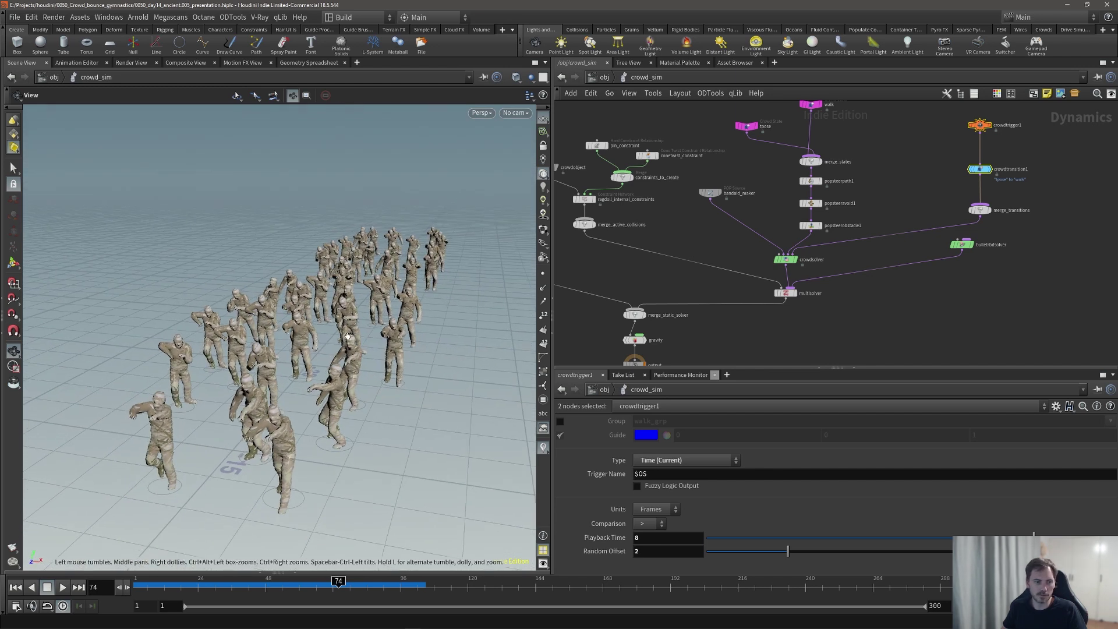
- Go up to the object level, enter the bandaid_maker geometry network and display and select crowd_sim_import
scroll(855, 172, "down", 2)
left_click(603, 76)
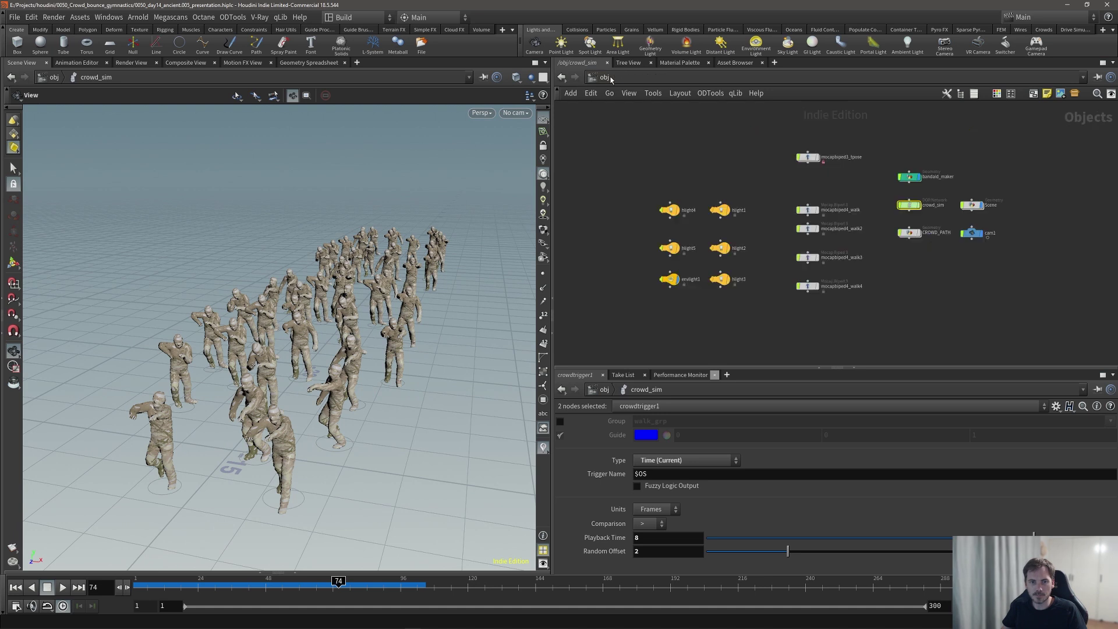
left_click(914, 176)
double_click(909, 177)
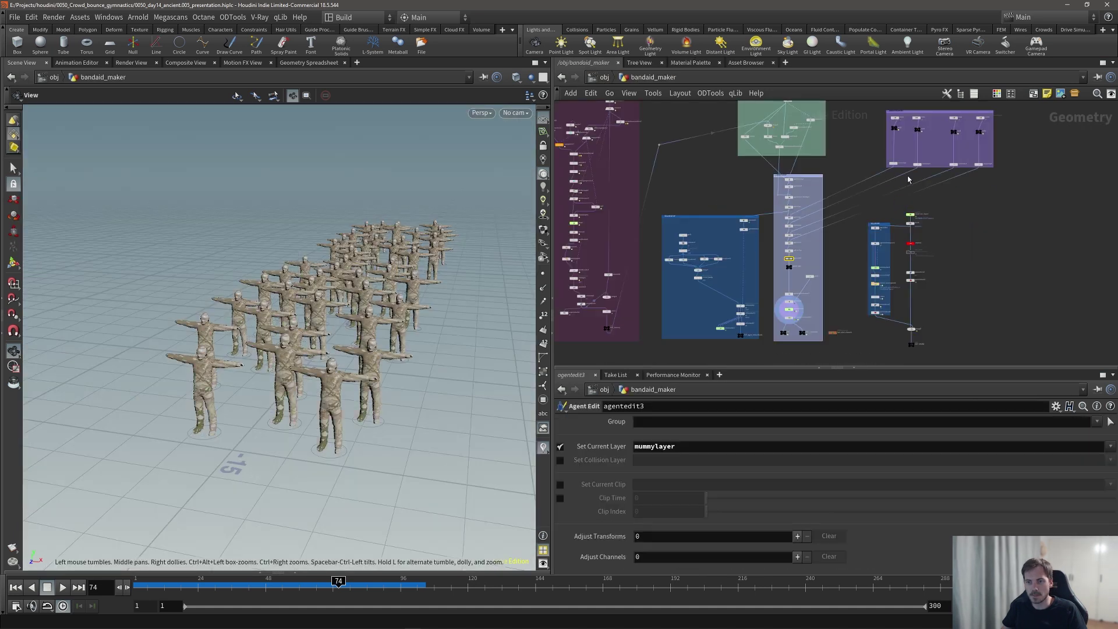
scroll(906, 222, "up", 5)
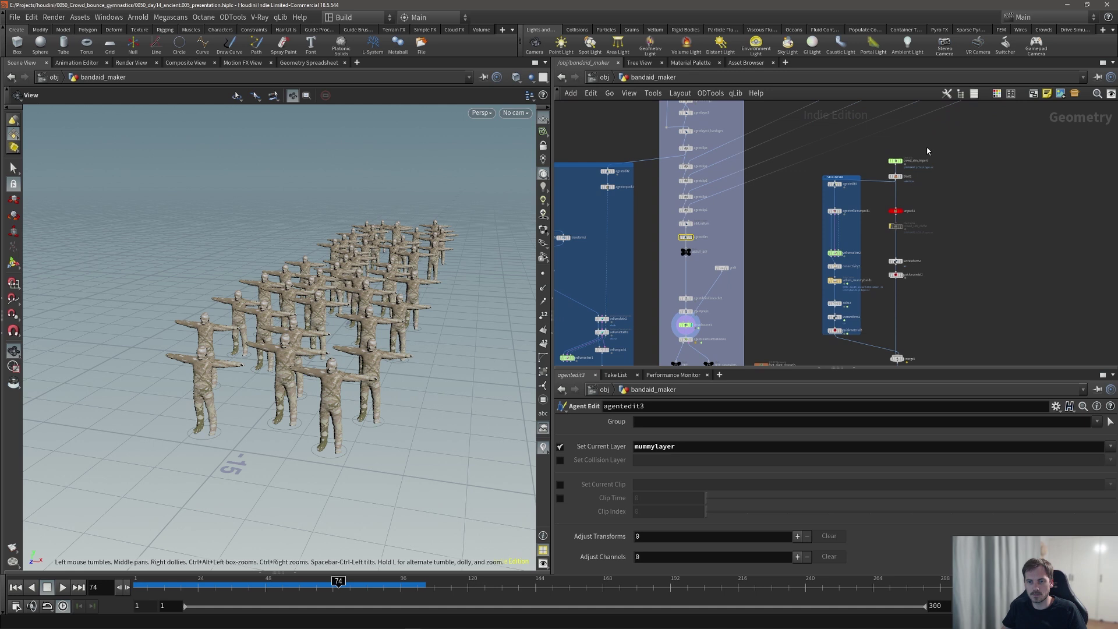
left_click(897, 162)
left_click(900, 161)
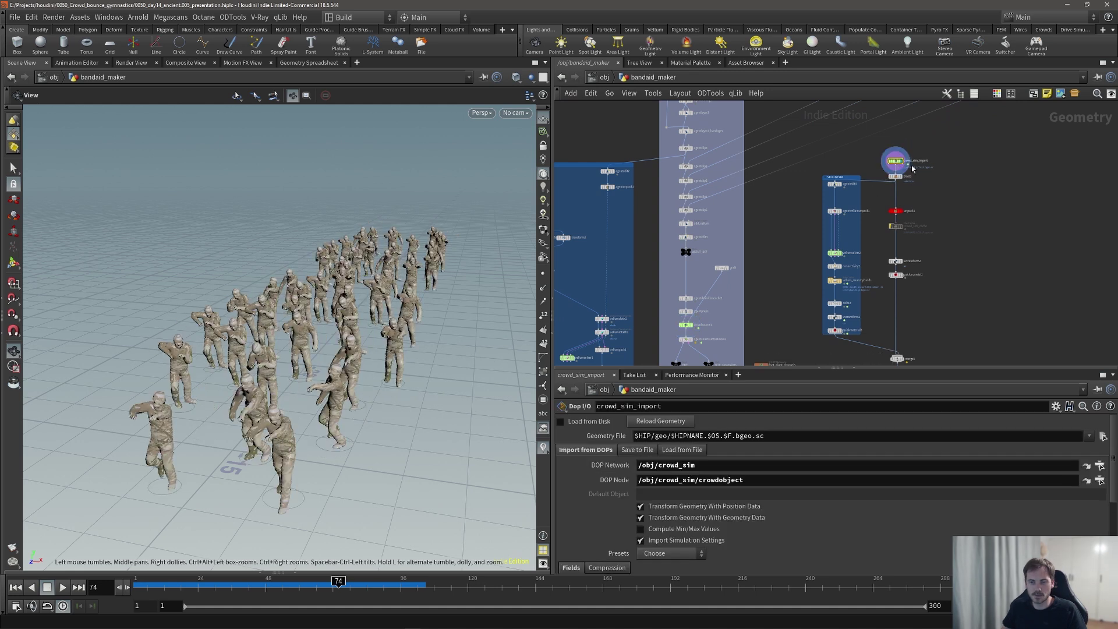
- Display the blast1 node below crowd_sim_import and look over the remaining agents
scroll(912, 168, "up", 2)
left_click(905, 179)
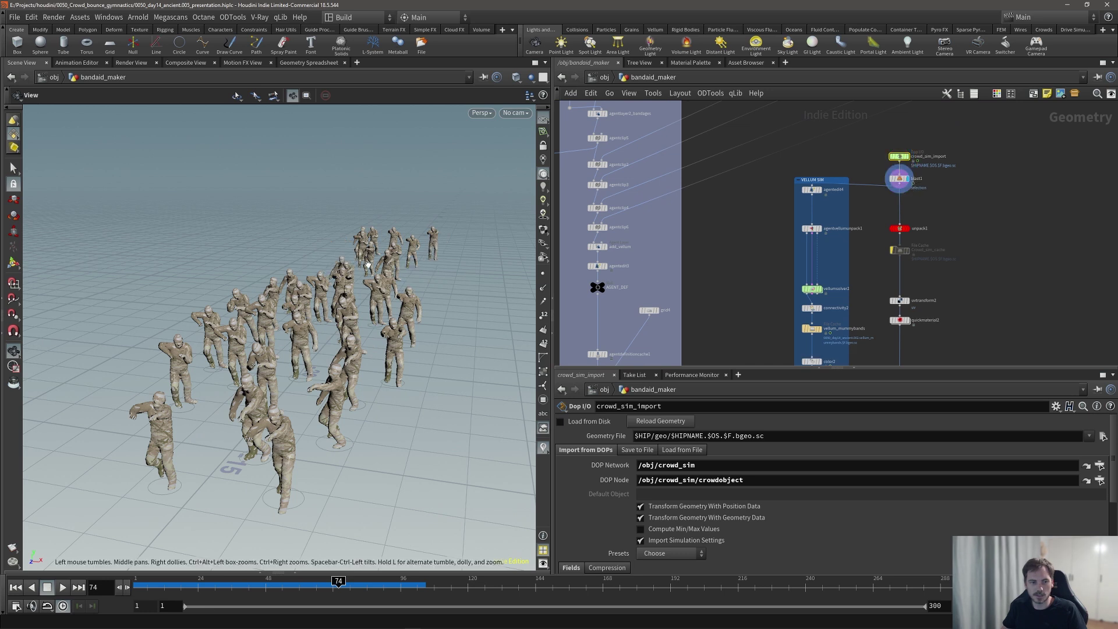
left_click_drag(368, 265, 329, 301)
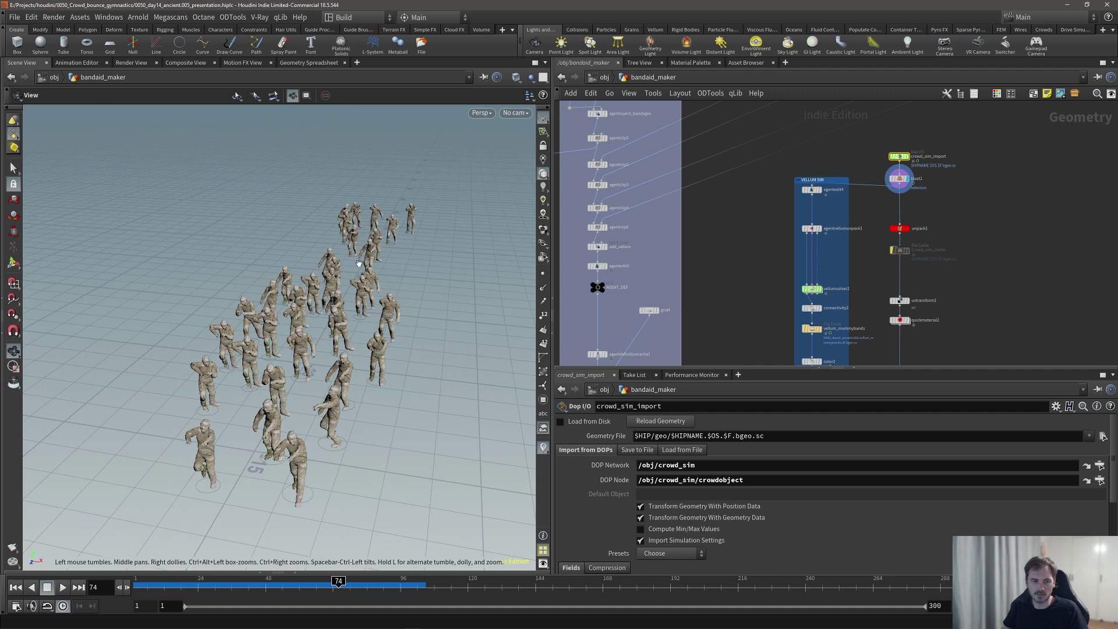
- Display and select agentedit4 in the VELLUM SIM box, return to frame 1 and inspect the agents with their bands
scroll(855, 190, "up", 2)
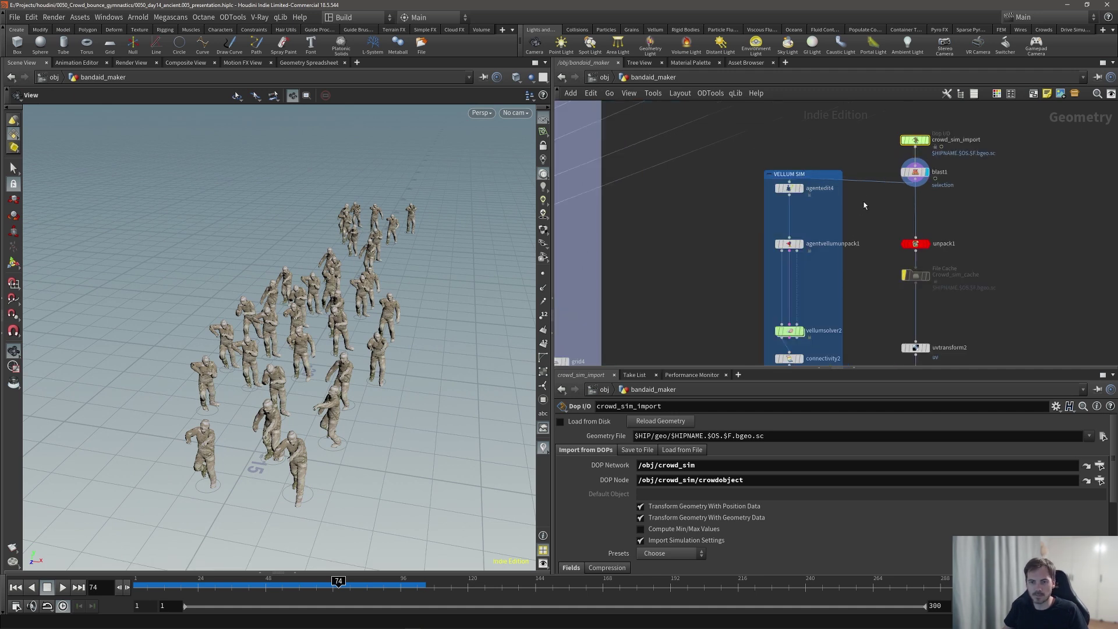
left_click(812, 191)
left_click(805, 192)
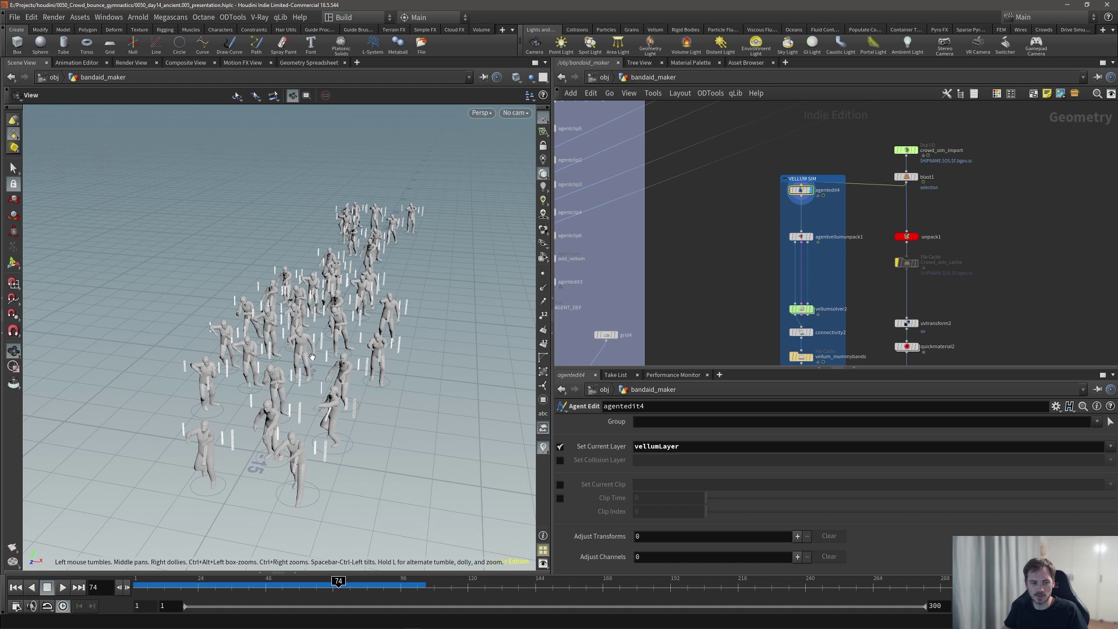
right_click_drag(274, 376, 296, 425)
left_click_drag(149, 587, 134, 586)
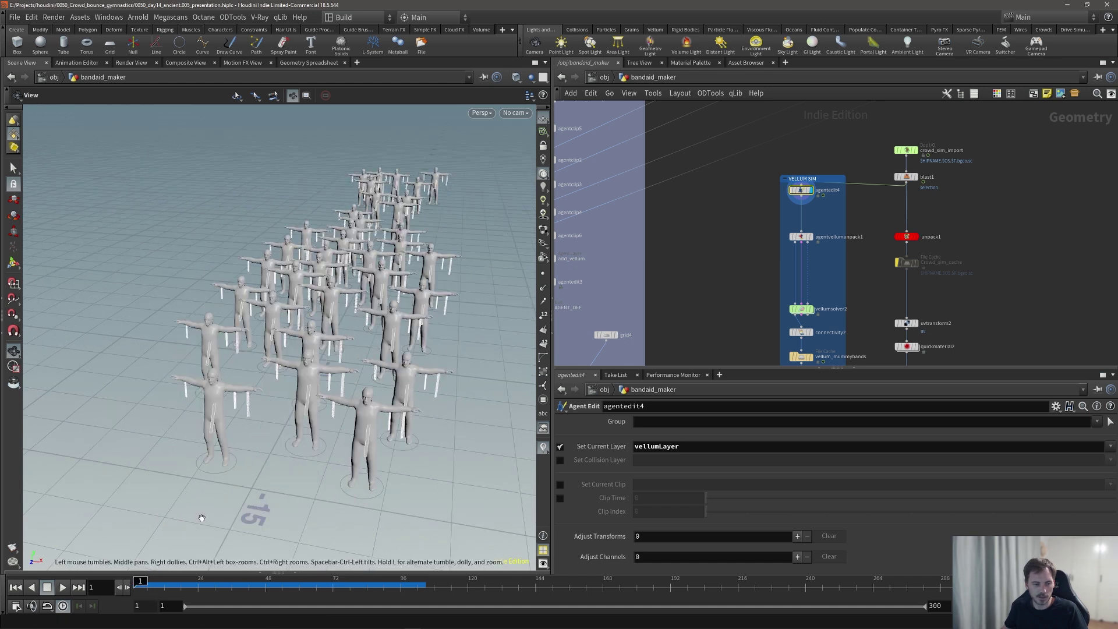
left_click_drag(401, 323, 364, 314)
right_click_drag(378, 372, 347, 344)
left_click_drag(347, 344, 337, 363)
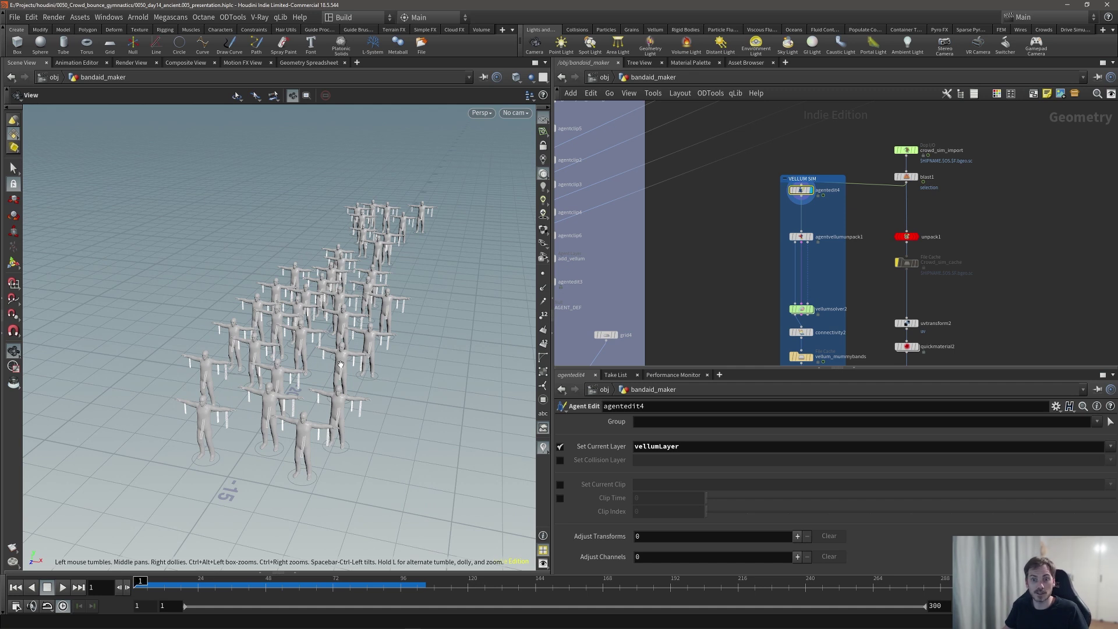
- Try the naked and mummylayer layers as agentedit4's current layer, and switch back to vellumLayer
left_click(1110, 448)
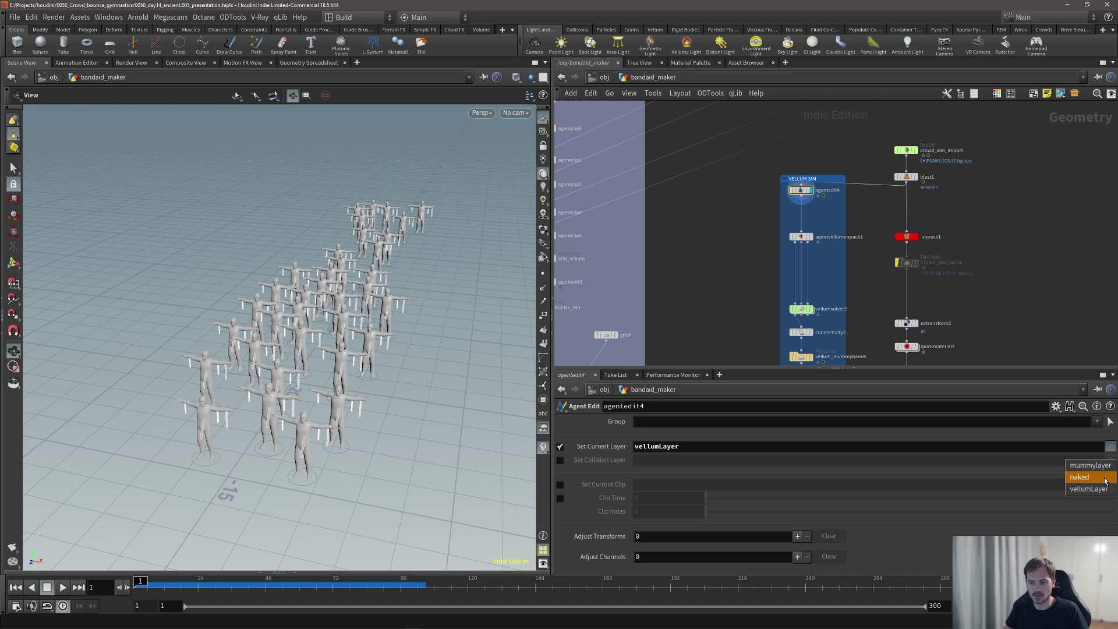
left_click(1094, 475)
left_click(1110, 447)
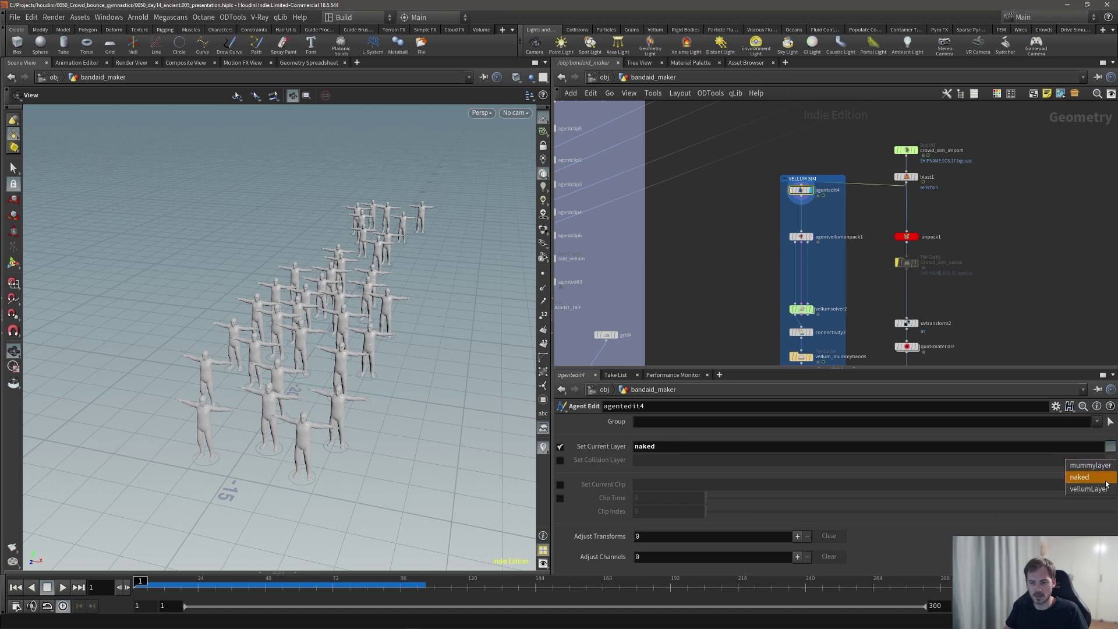
left_click(1107, 469)
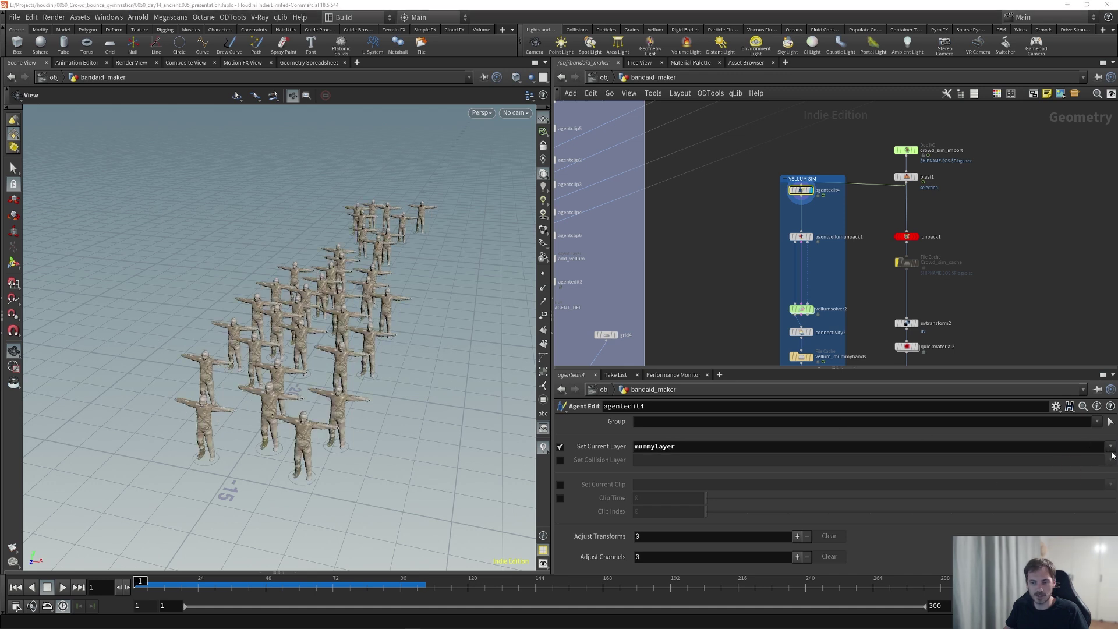
left_click(1110, 447)
left_click(1092, 461)
scroll(412, 347, "up", 3)
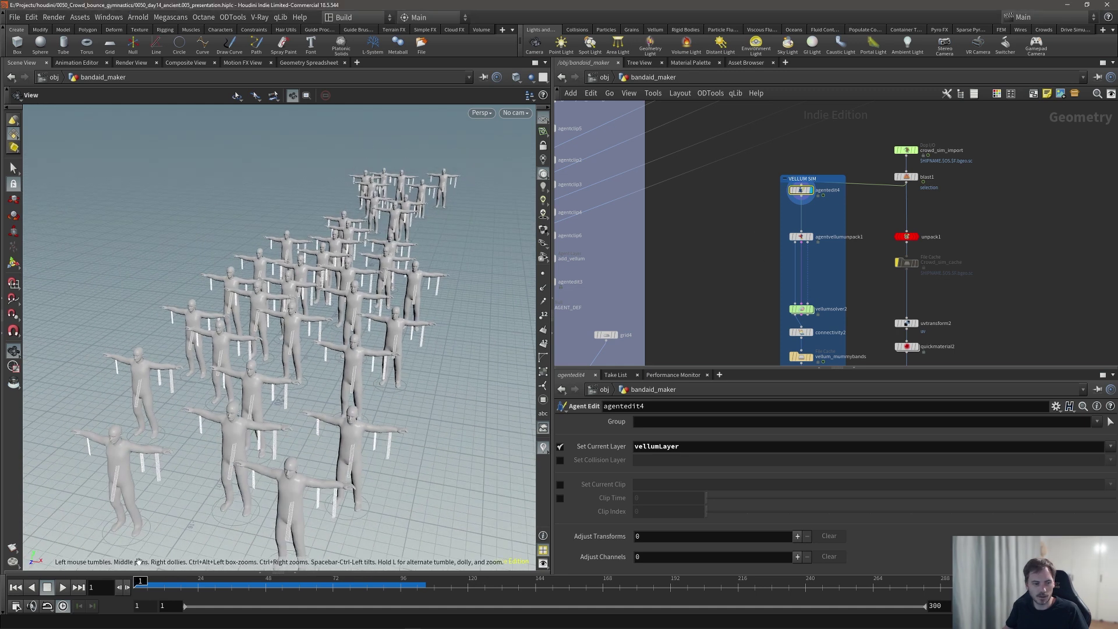
- Enlarge the network editor and look over the VELLUM SIM node chain from agentedit4 down to uvtransform3
mouse_move(144, 581)
left_mouse_down()
mouse_move(375, 582)
mouse_move(119, 575)
mouse_move(305, 578)
mouse_move(139, 581)
left_mouse_up()
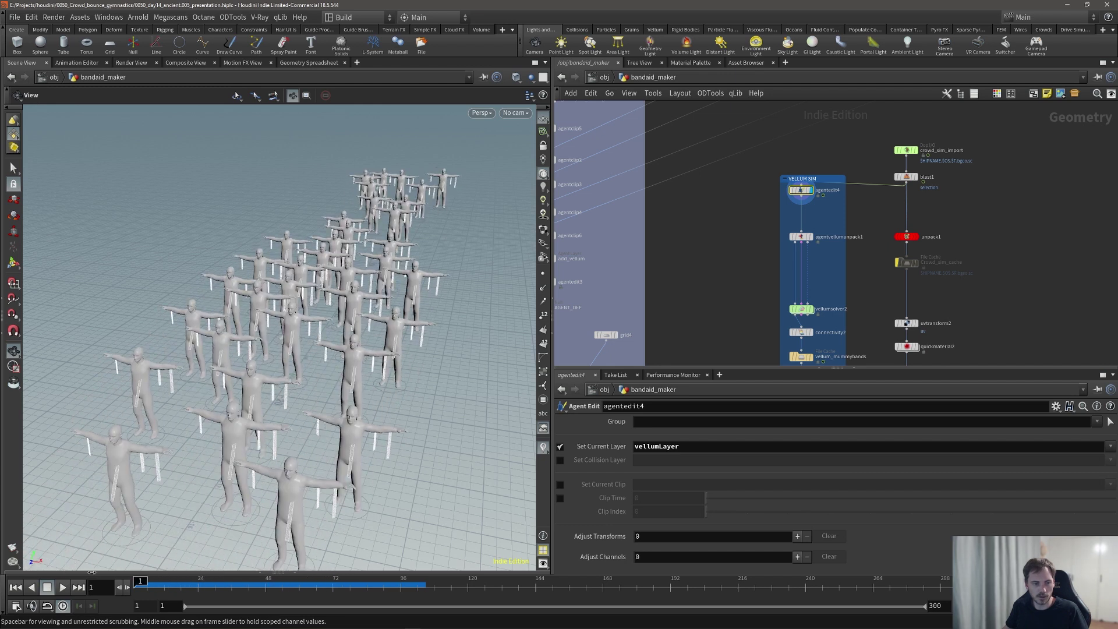
scroll(730, 259, "down", 2)
scroll(729, 259, "up", 2)
middle_click_drag(743, 272, 677, 187)
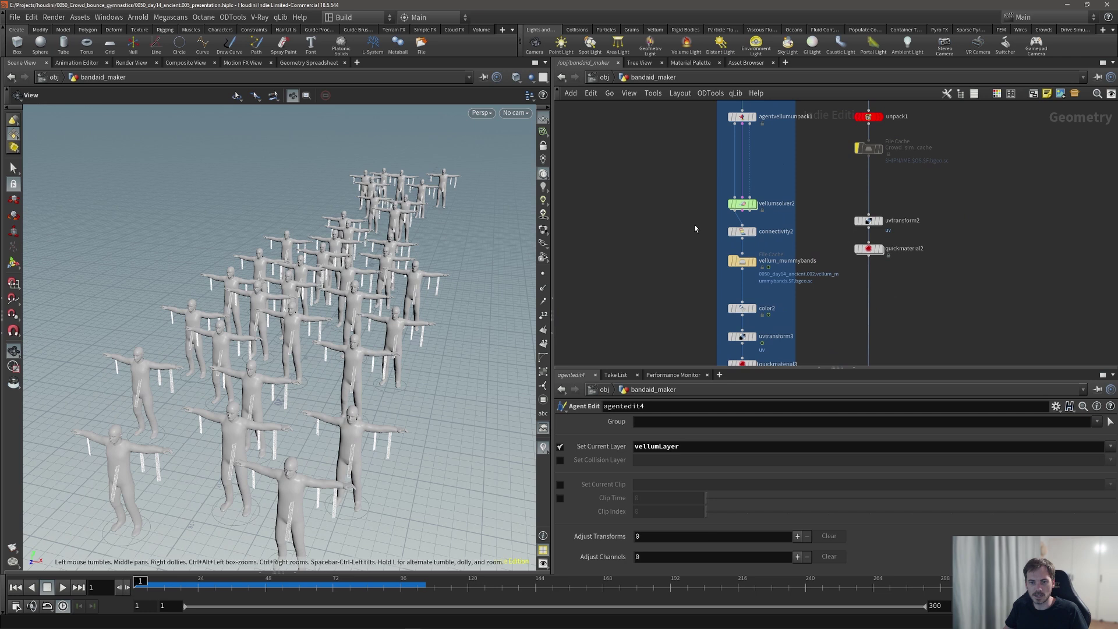
left_click_drag(720, 367, 720, 464)
middle_click_drag(681, 239, 688, 307)
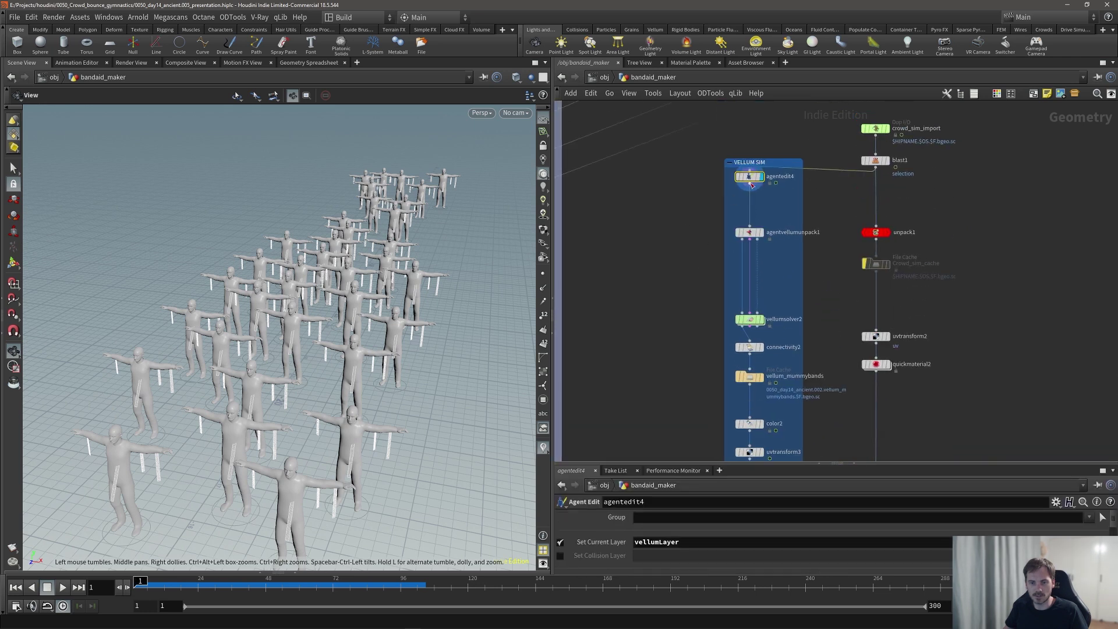
- Display vellumsolver2 in the VELLUM SIM box to view the solver's output for the crowd
middle_click_drag(819, 284, 821, 240)
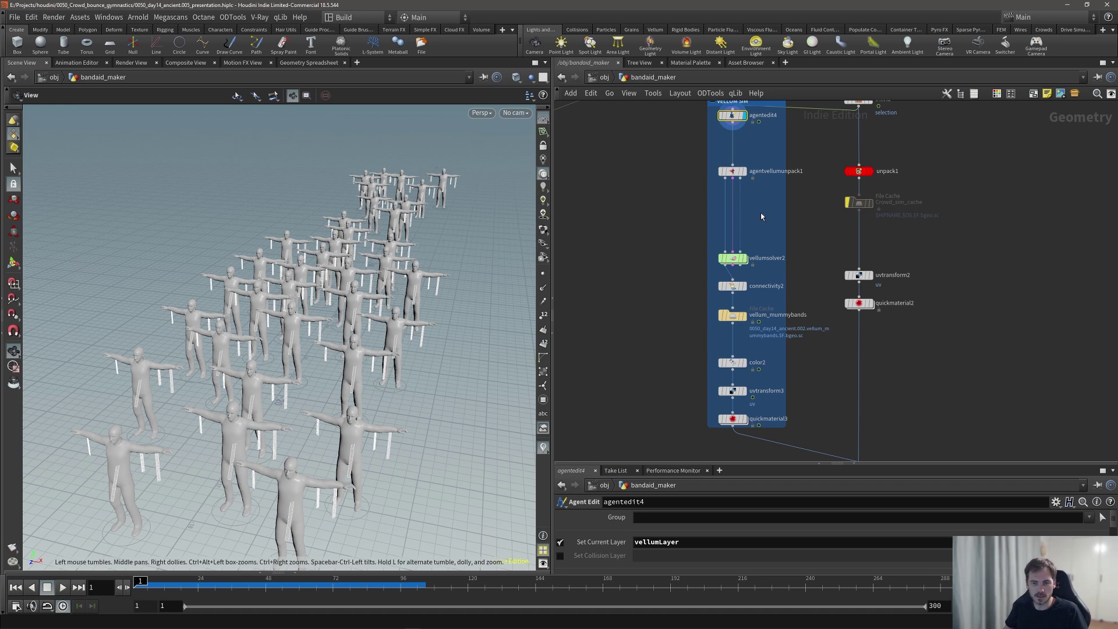
mouse_move(739, 262)
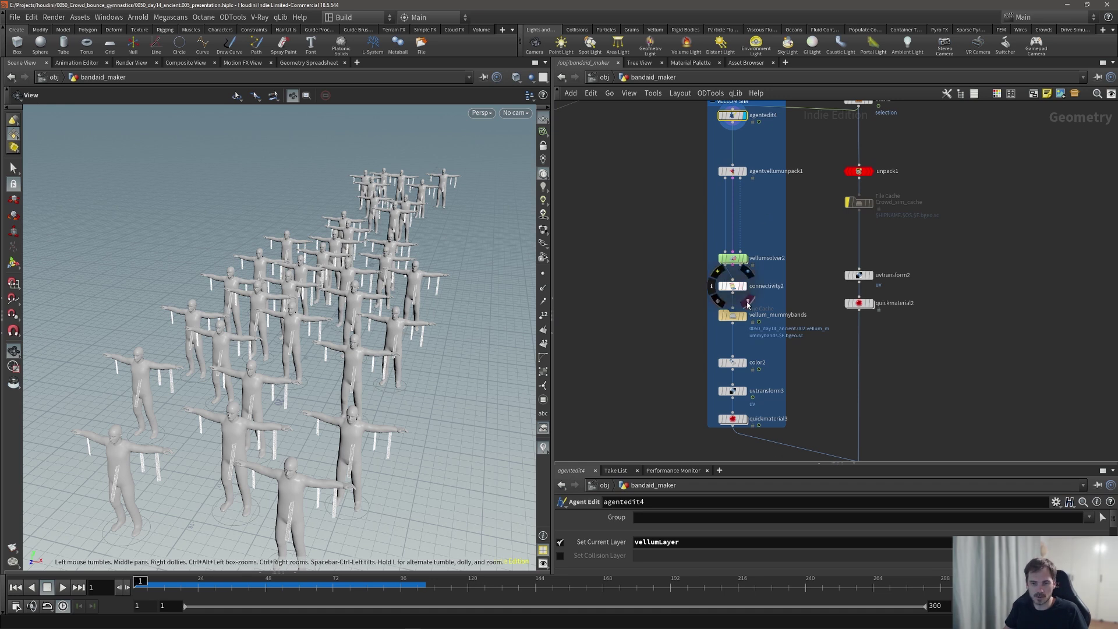
left_click(735, 260)
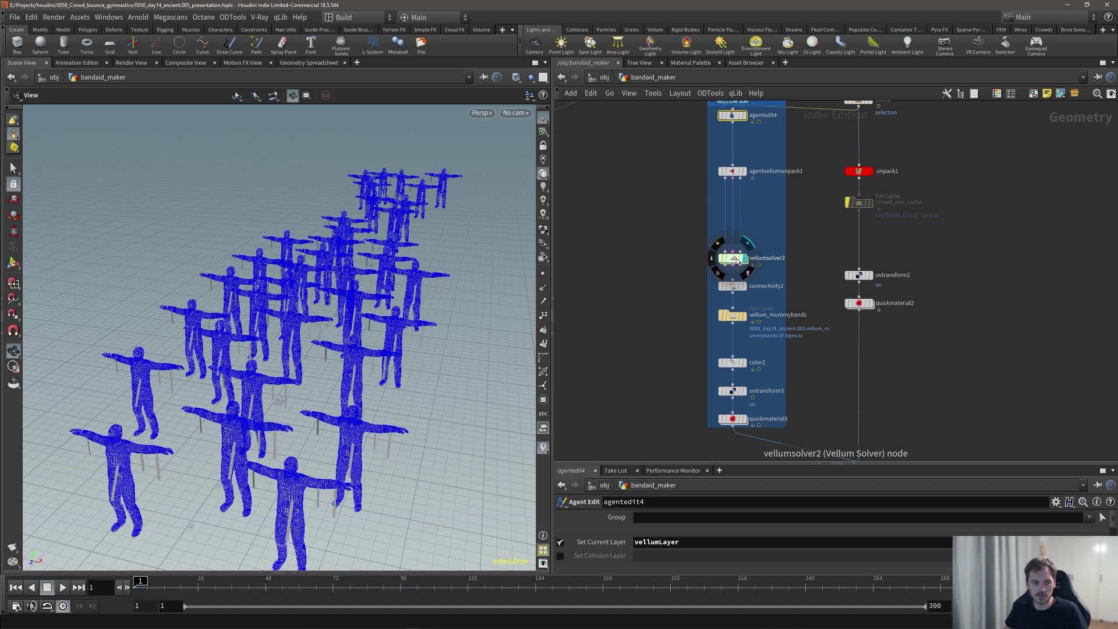
middle_click_drag(711, 279, 685, 237)
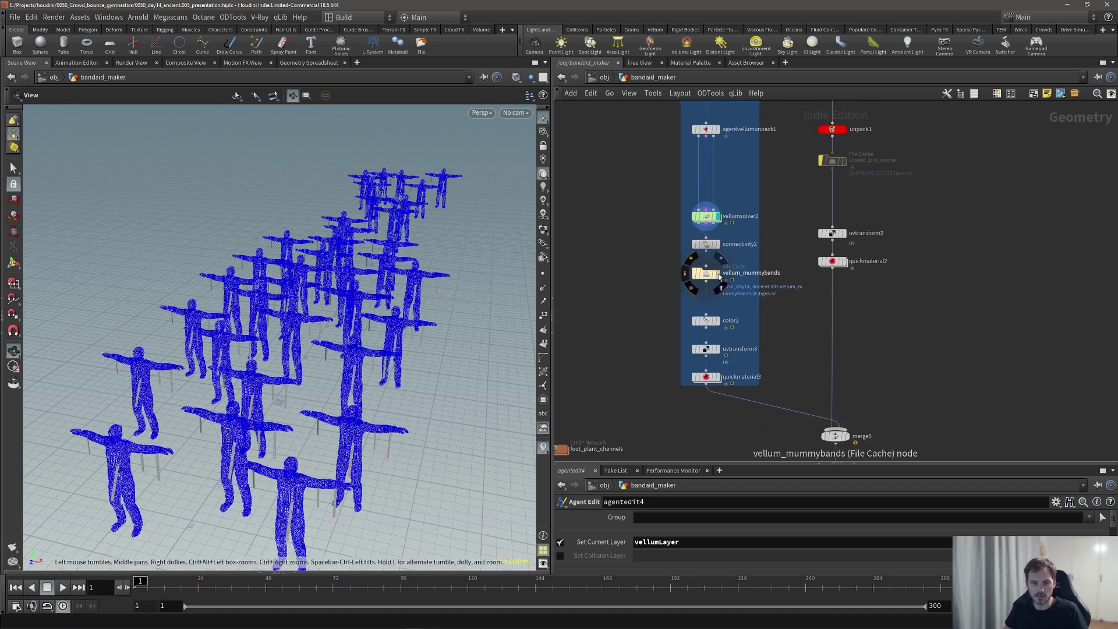
- Select and display the vellum_mummybands file cache, and scrub to frame 192 to view the simulated bands
key("r")
left_click(708, 275)
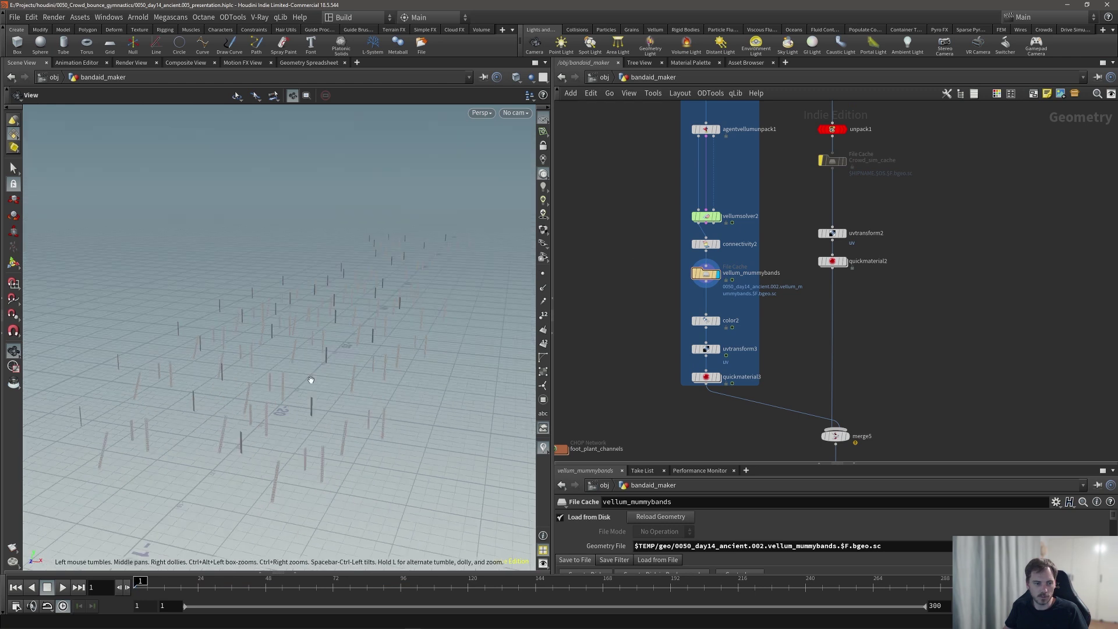
middle_click_drag(311, 380, 331, 353)
left_click_drag(144, 581, 670, 580)
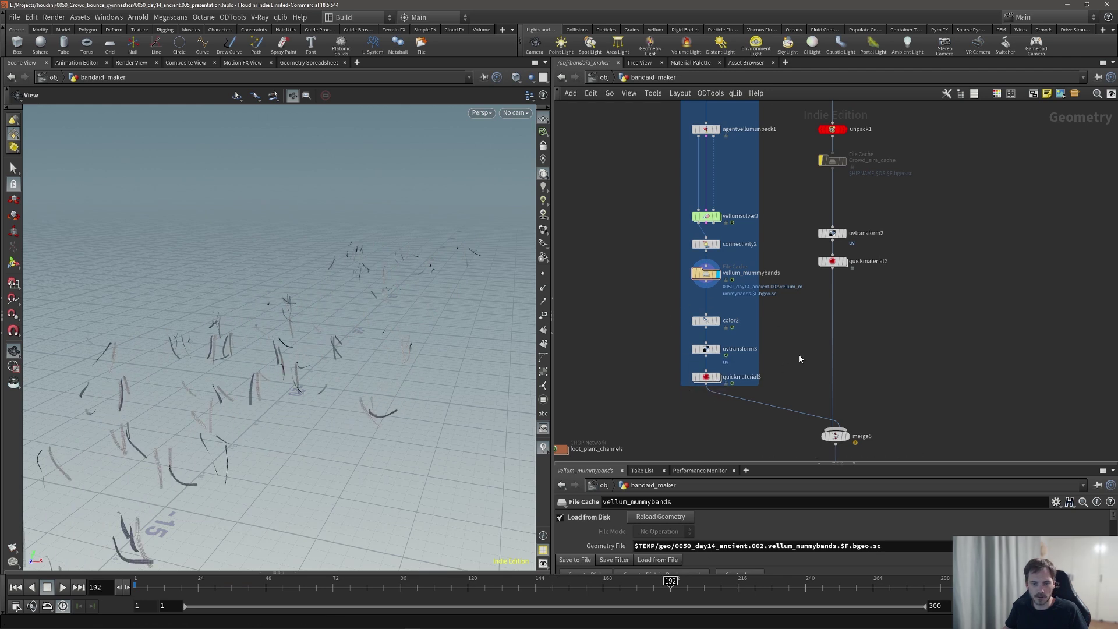
- Display the OUT_CROWD null below merge5 and look over the mummies together with their simulated bands
middle_click_drag(857, 423, 836, 355)
left_click(830, 408)
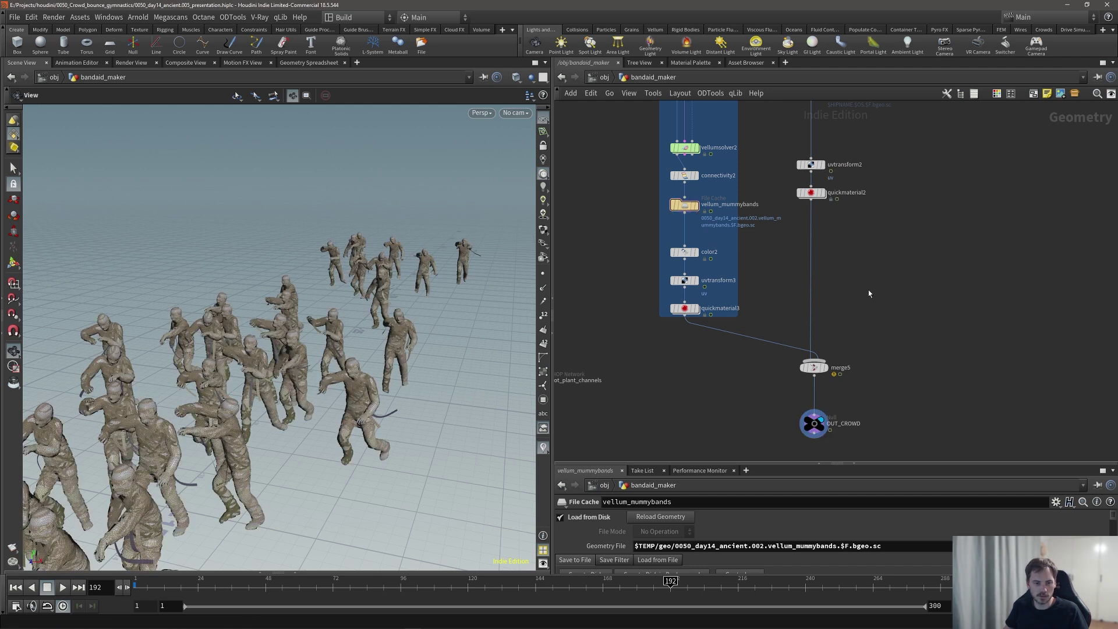
middle_click_drag(224, 430, 361, 330)
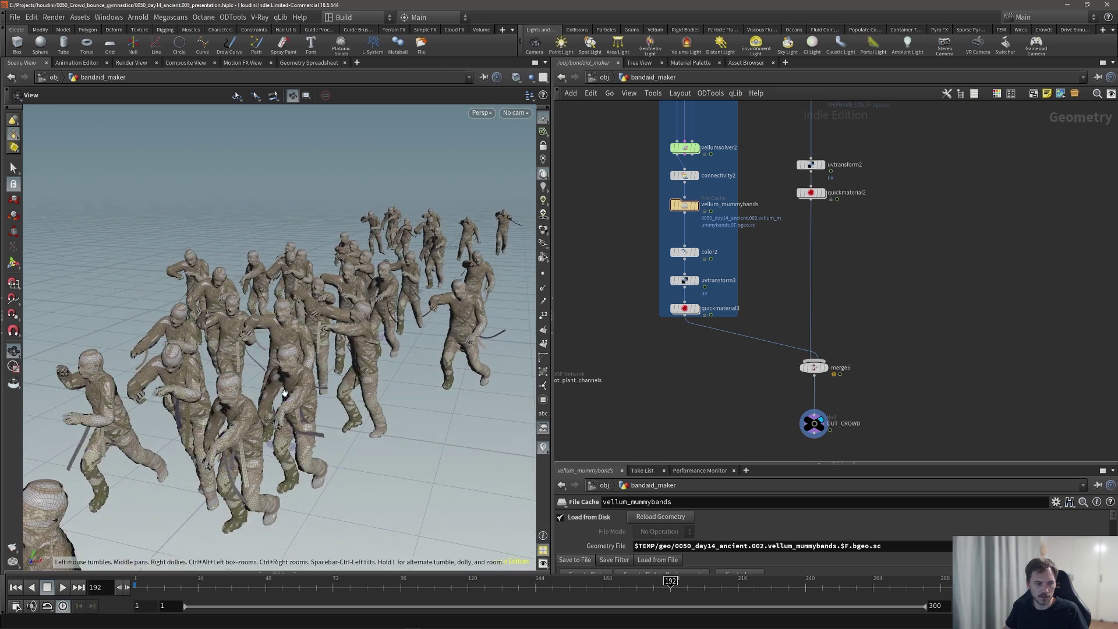
mouse_move(285, 393)
left_mouse_down()
mouse_move(341, 388)
mouse_move(300, 388)
left_mouse_up()
- Bypass the unpack1 node, scrub to frame 147 and look over the crowd and the whole bandaid_maker network
middle_click_drag(903, 205, 883, 336)
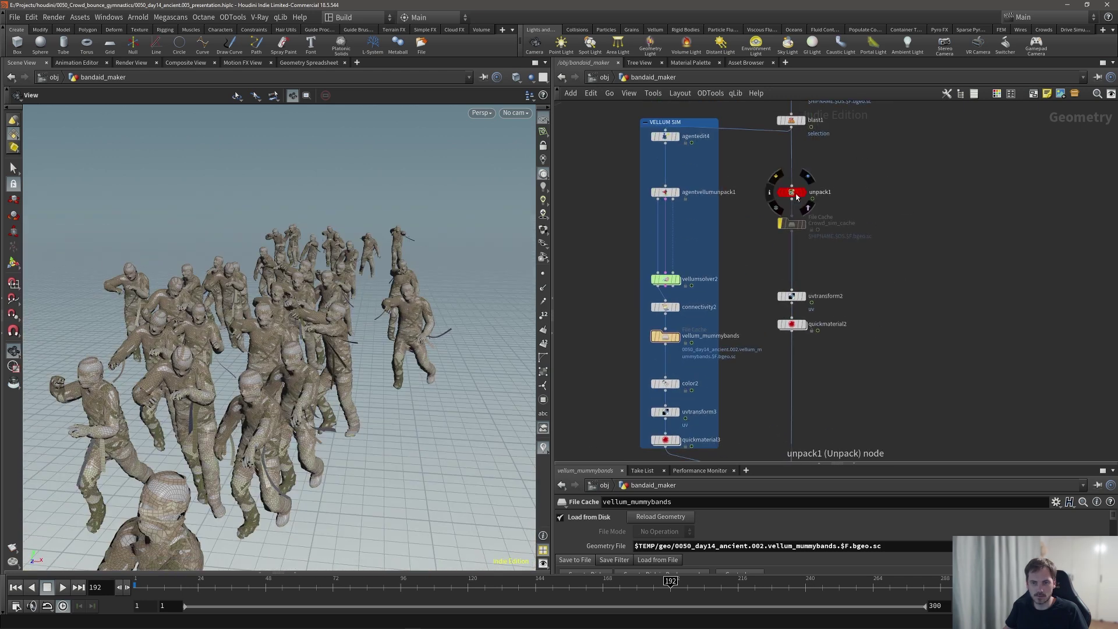
left_click(779, 181)
left_click_drag(649, 585, 543, 582)
scroll(873, 301, "down", 5)
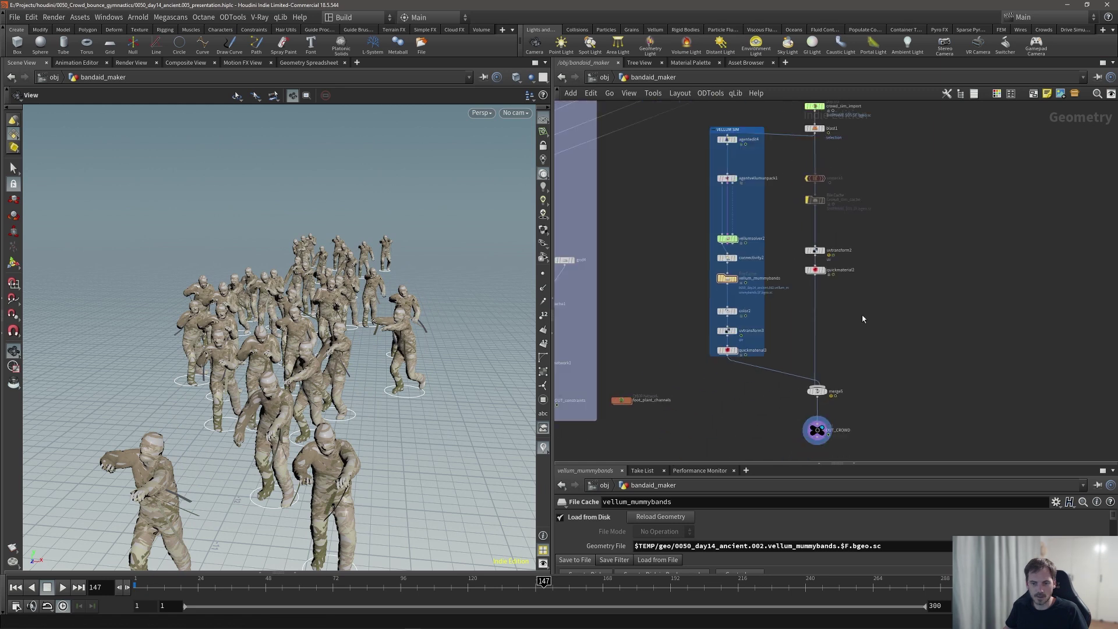
scroll(914, 349, "down", 4)
middle_click_drag(872, 298, 1002, 336)
left_click_drag(424, 342, 203, 340)
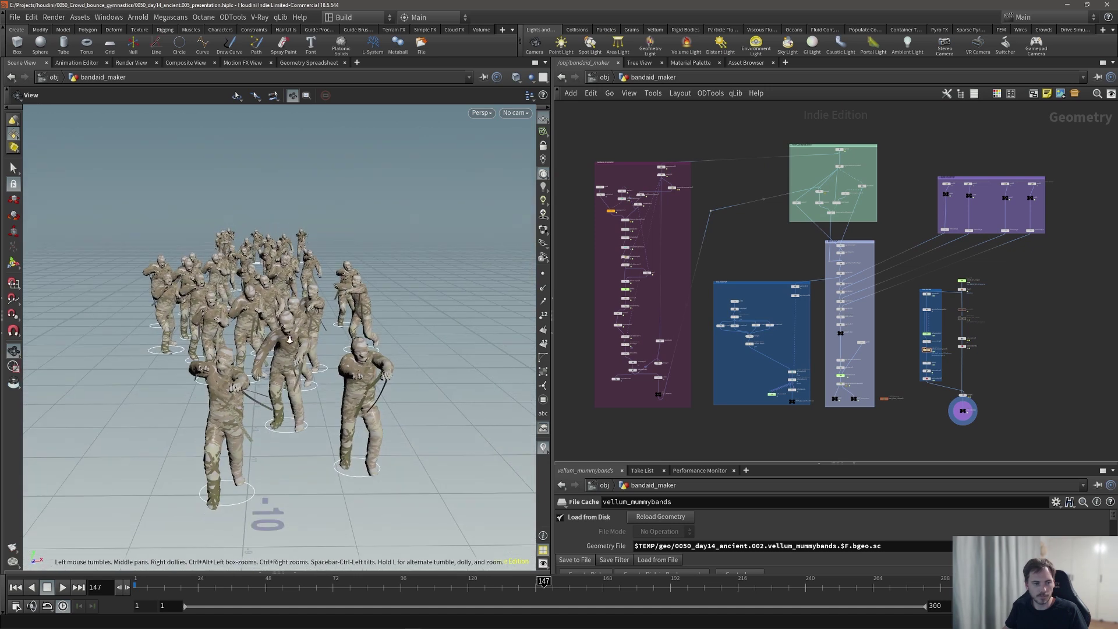
- Go up to the obj level and look over the crowd inside the complete tomb scene
left_click(605, 77)
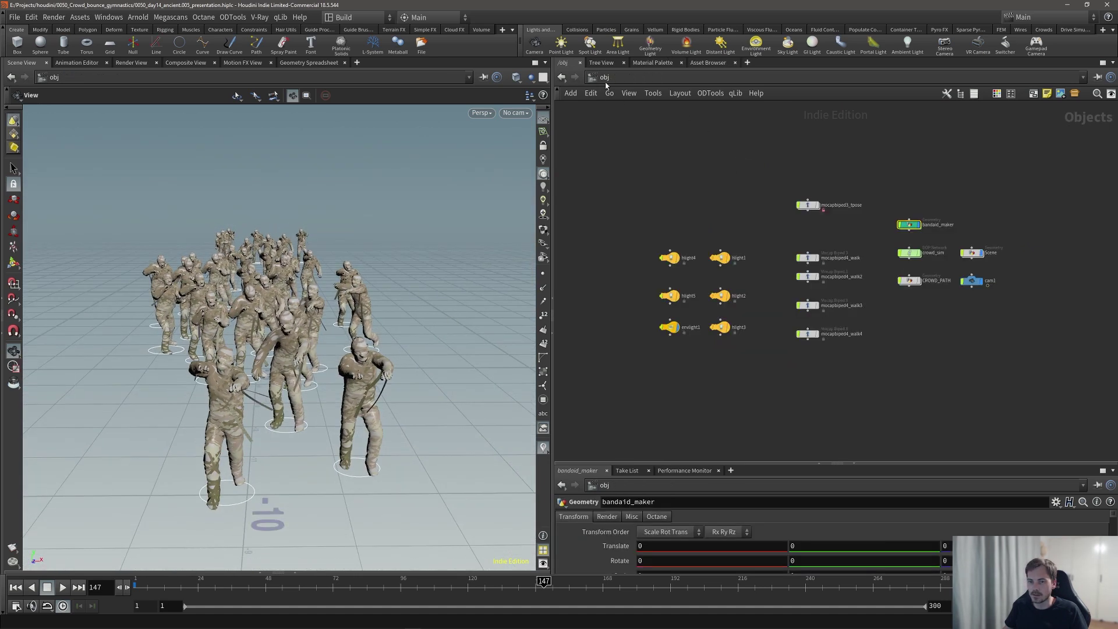
left_click(664, 187)
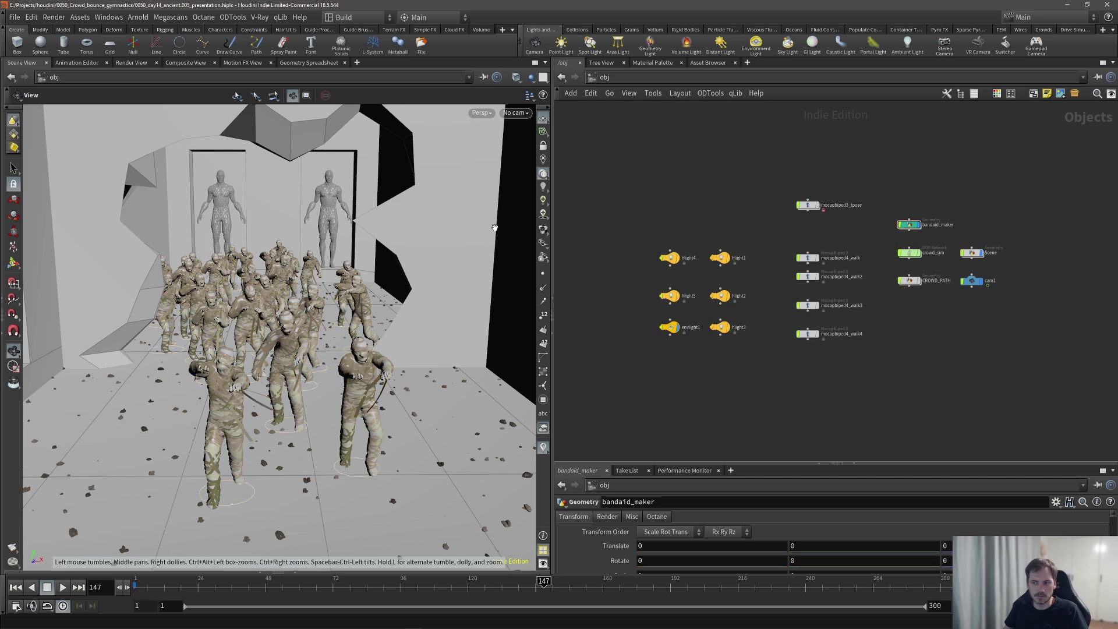
left_click_drag(288, 357, 313, 360)
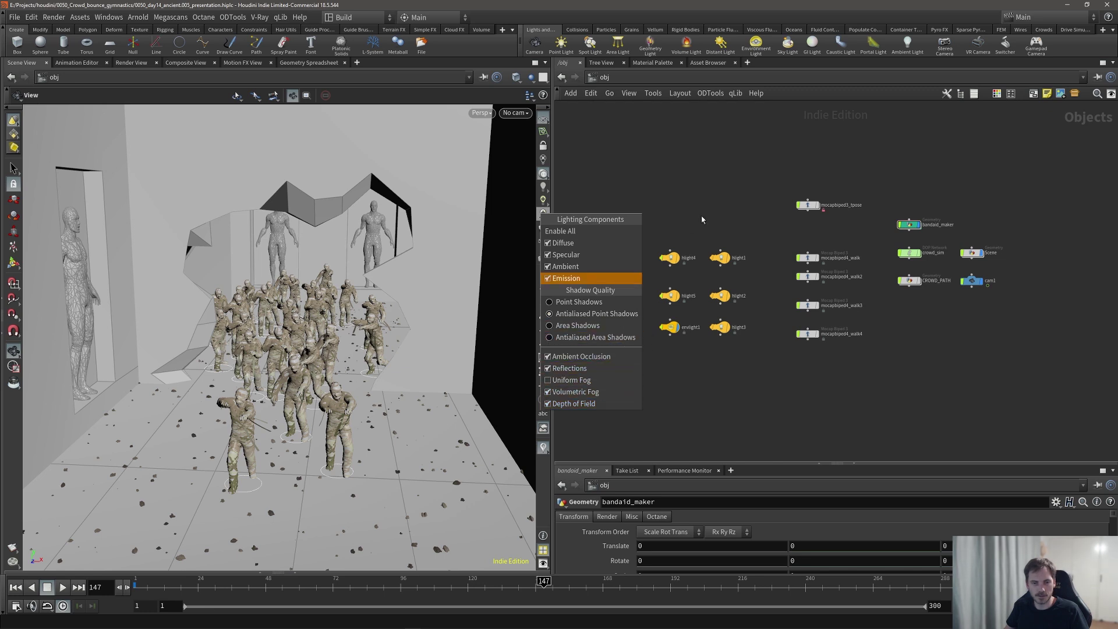
- Turn on material display and high-quality lighting with shadows in the viewport
left_click(705, 404)
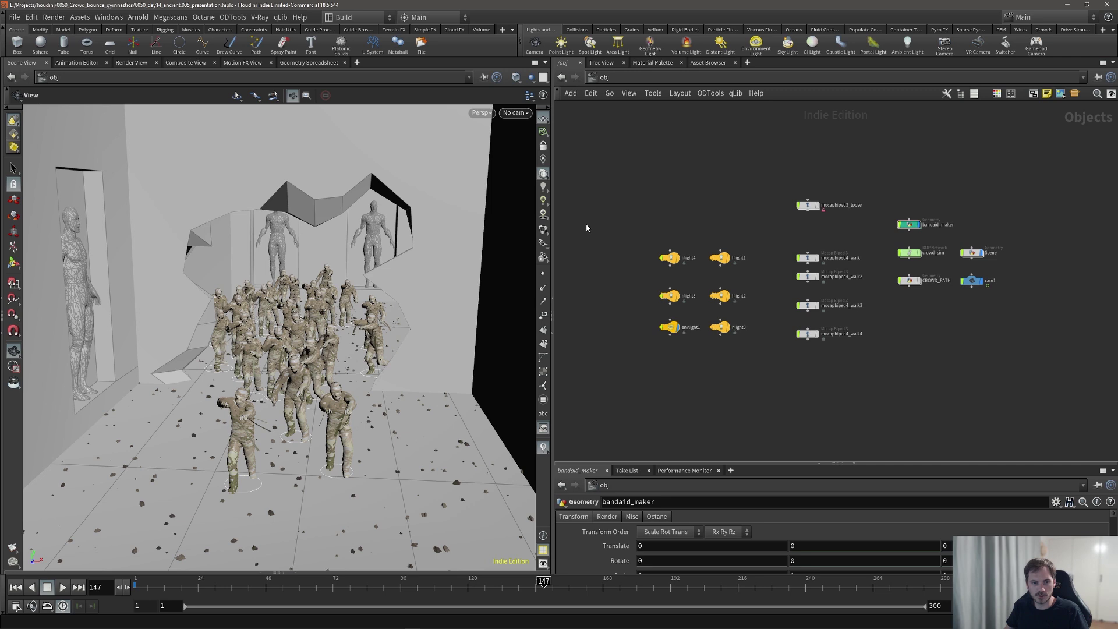
left_click(543, 229)
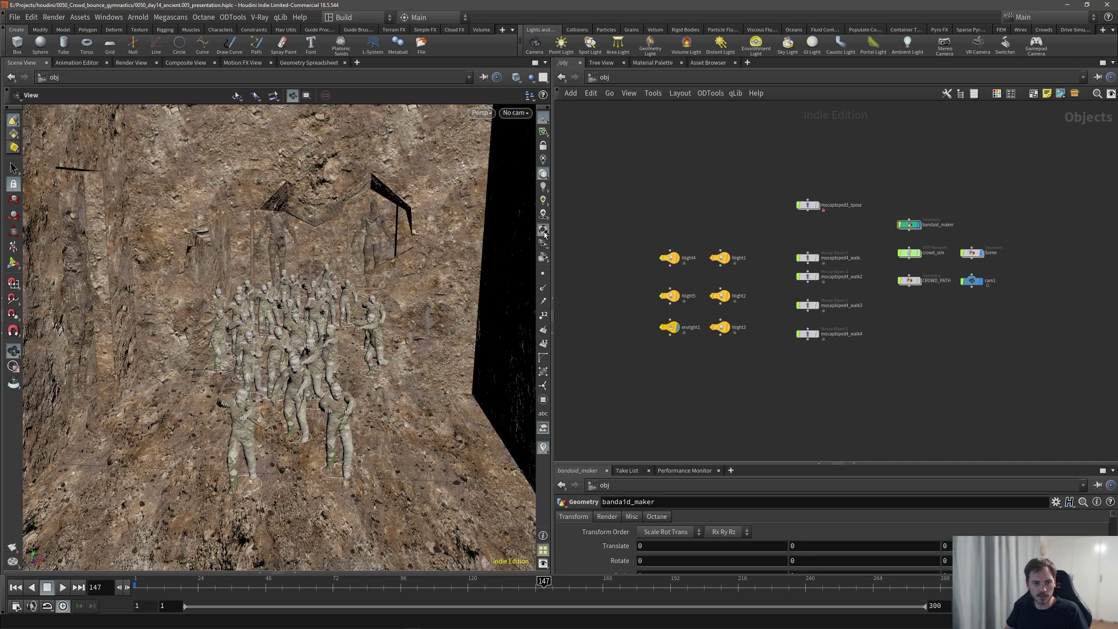
right_click_drag(279, 331, 314, 349)
mouse_move(314, 349)
left_mouse_down()
mouse_move(321, 314)
mouse_move(324, 340)
left_mouse_up()
right_click_drag(323, 340, 273, 315)
left_click_drag(274, 315, 291, 326)
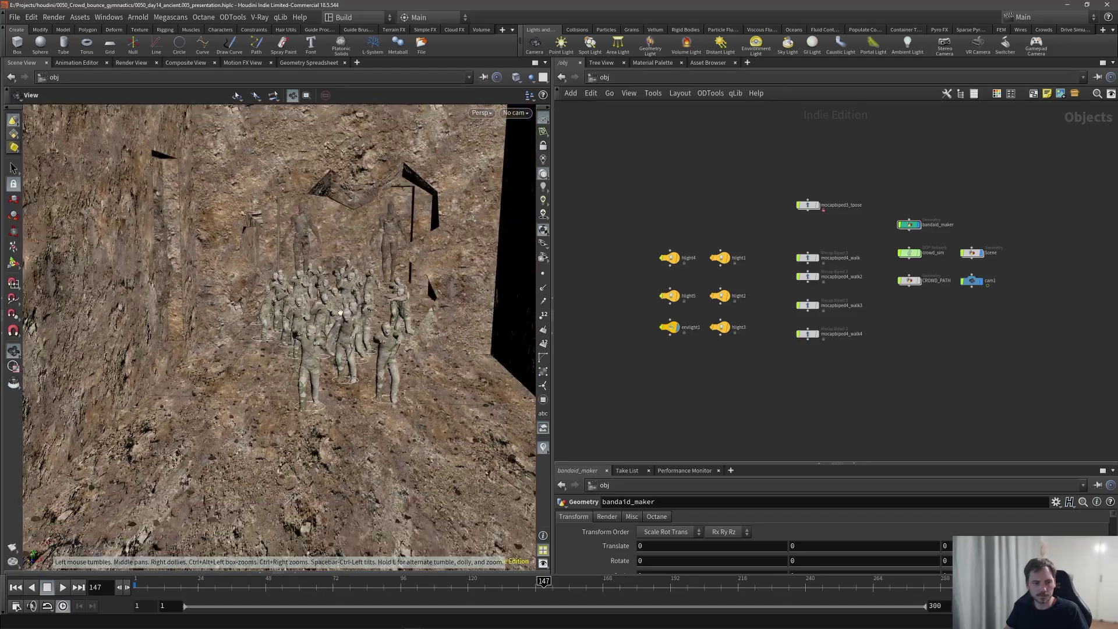
left_click(541, 214)
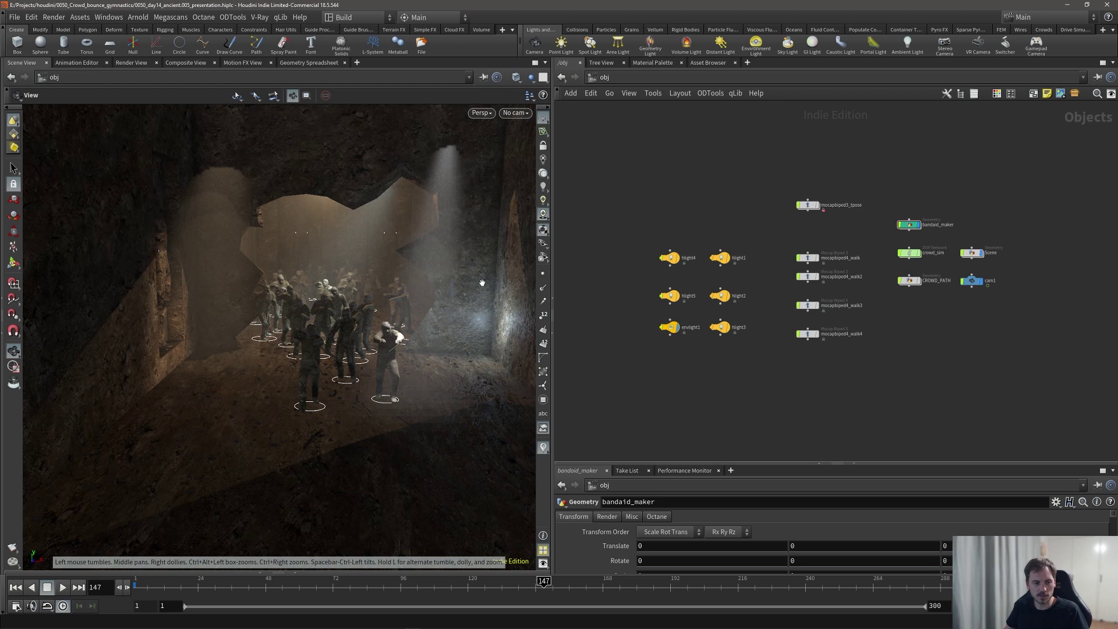
- Select all six light nodes and examine how they light the tomb and the crowd
left_click_drag(384, 310, 329, 332)
left_click_drag(629, 220, 734, 366)
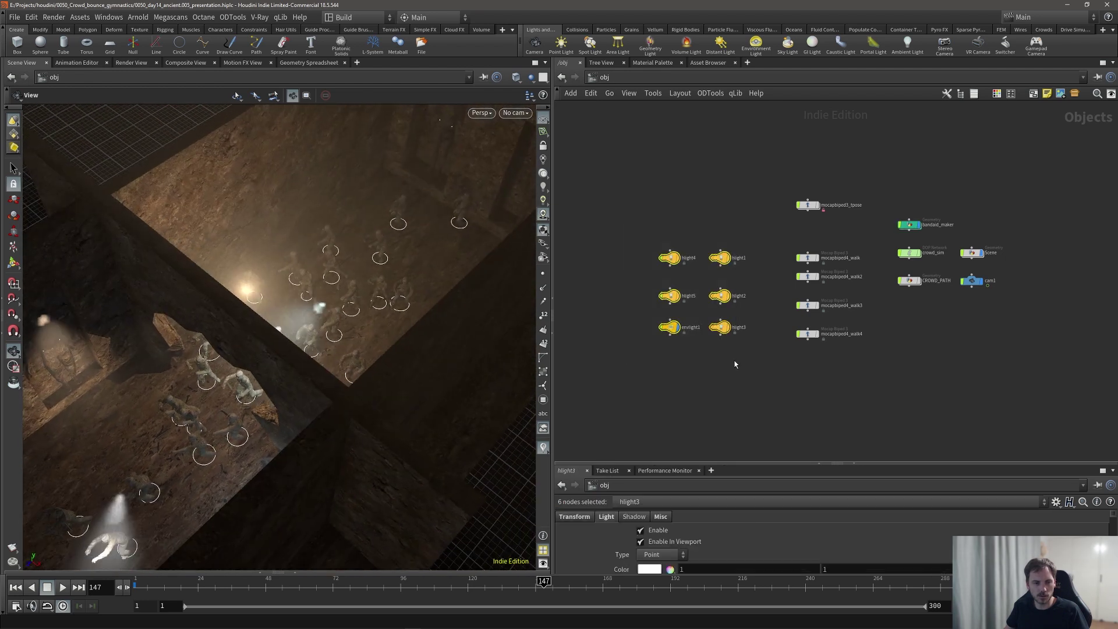
left_click_drag(329, 332, 372, 396)
right_click_drag(372, 396, 299, 399)
left_click_drag(299, 399, 324, 315)
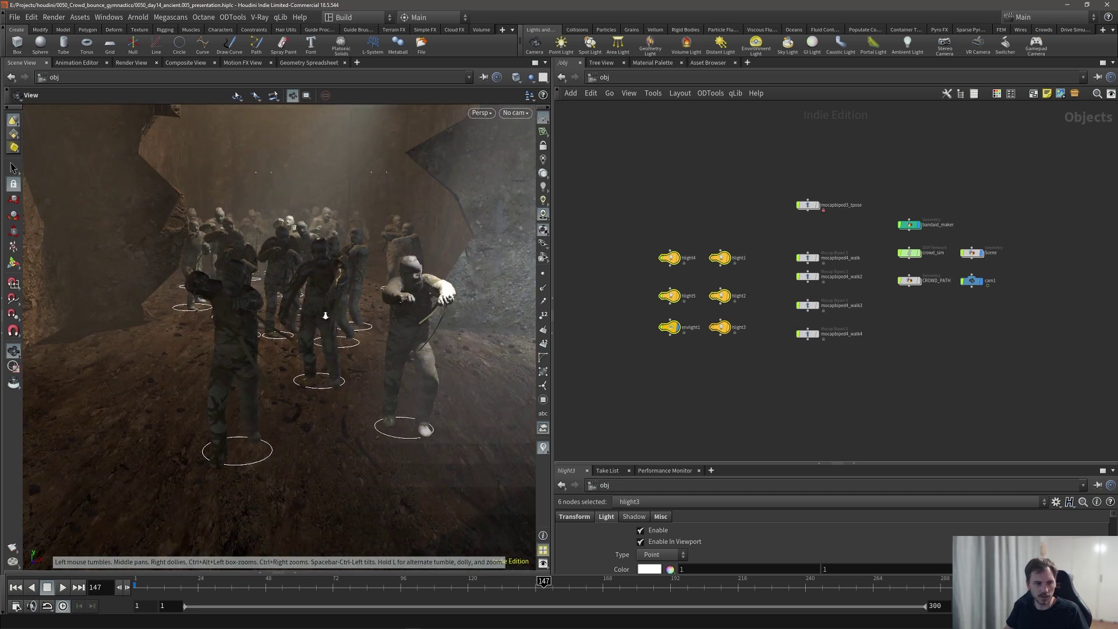
right_click_drag(324, 315, 265, 390)
scroll(983, 230, "up", 2)
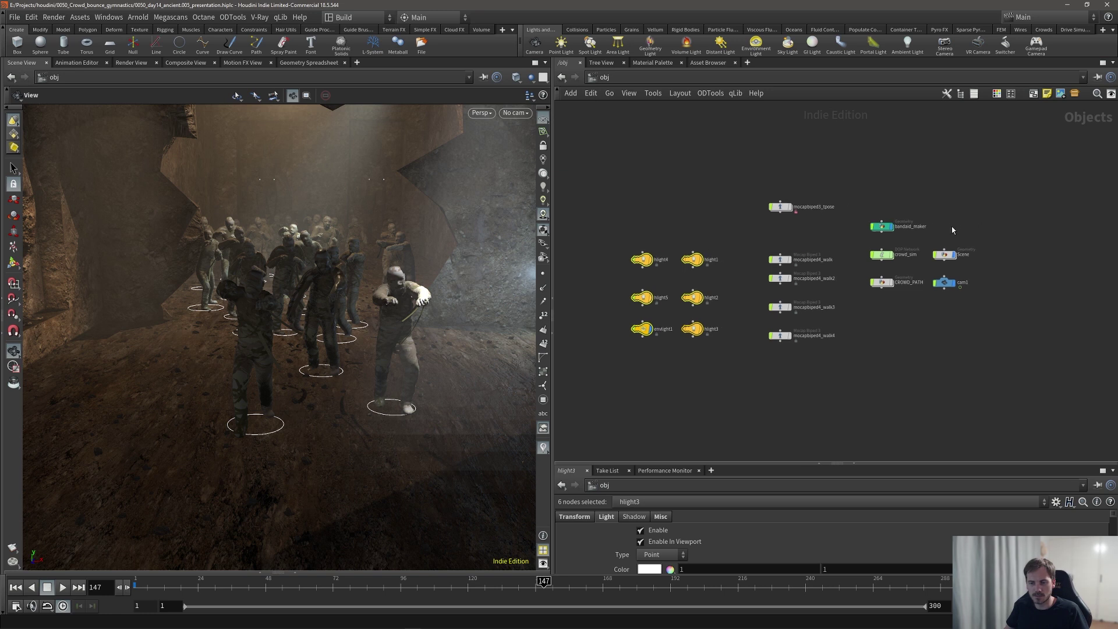
- Re-enable the bypassed unpack1 node inside bandaid_maker and return to the obj level
double_click(879, 225)
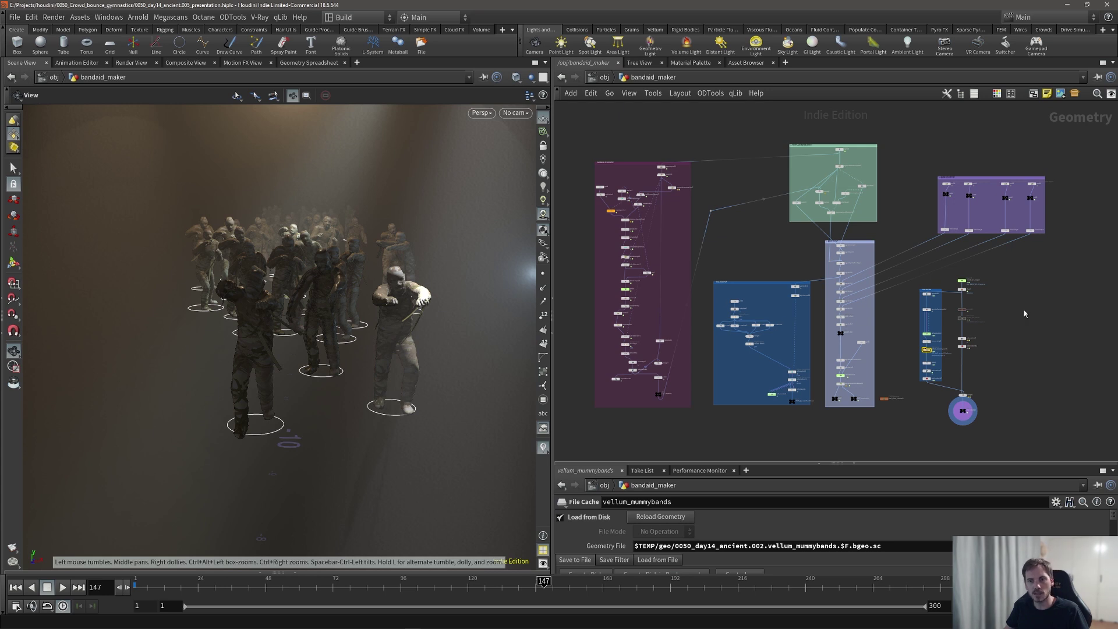
scroll(969, 305, "up", 2)
scroll(970, 305, "up", 3)
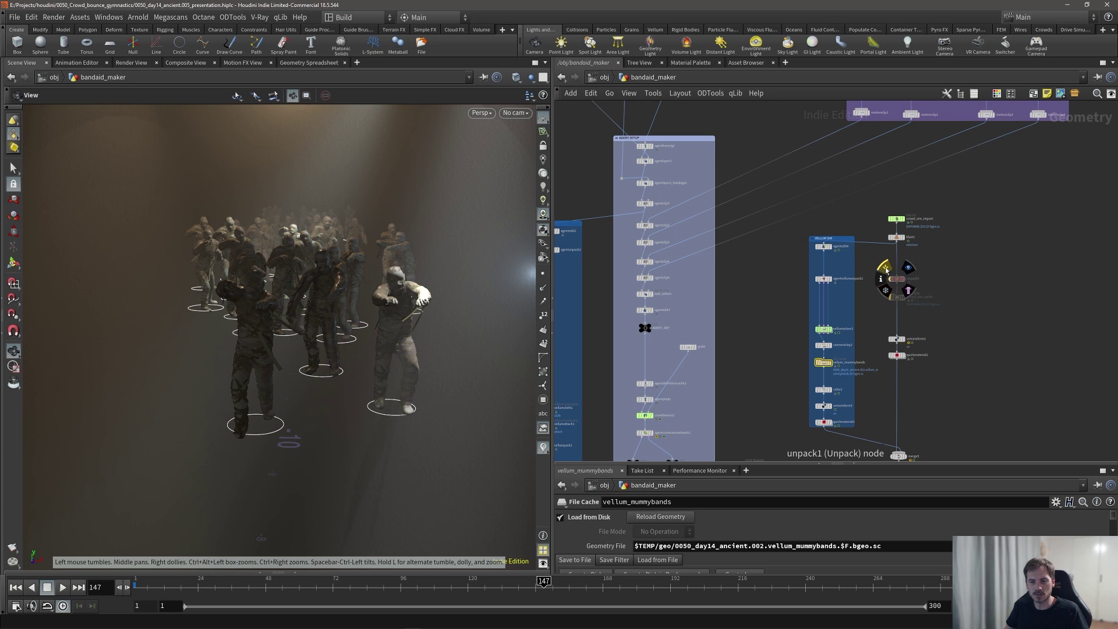
left_click(885, 268)
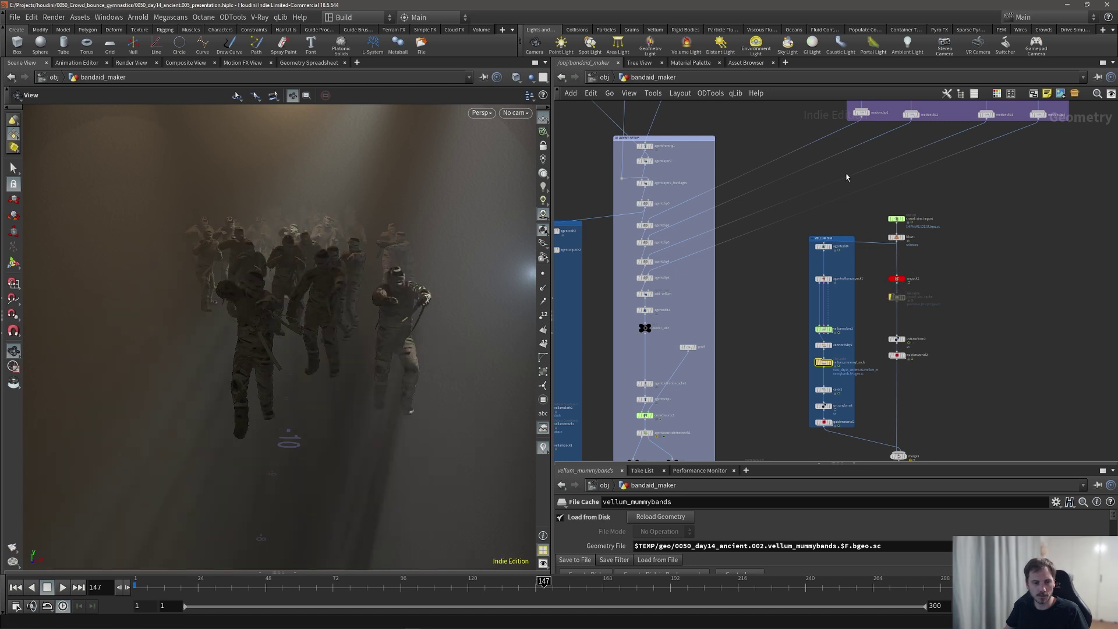
left_click(604, 77)
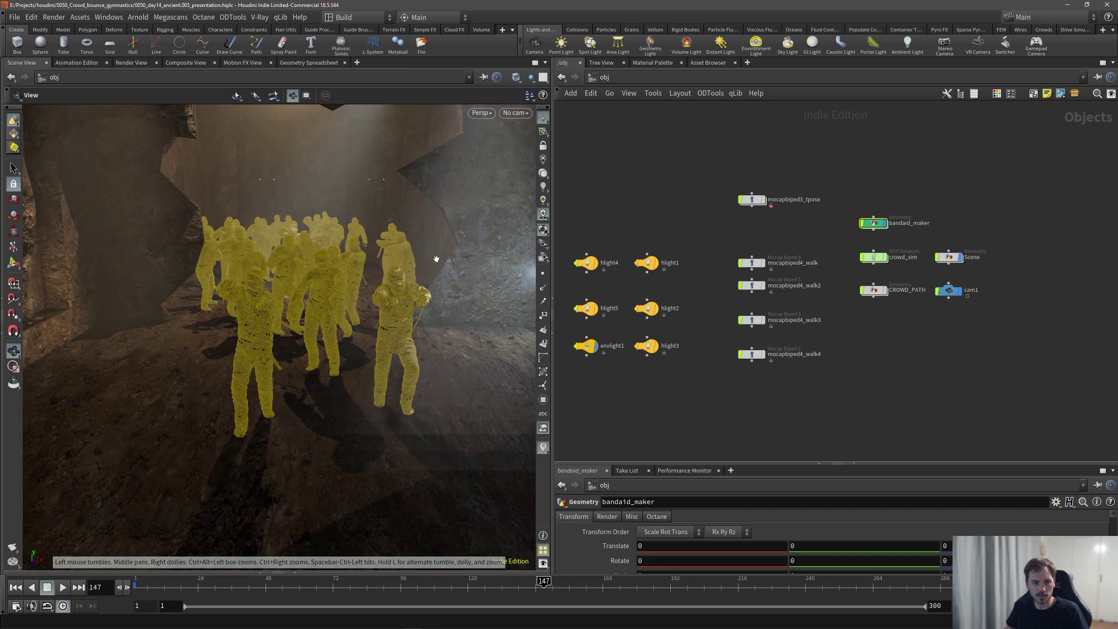
- Examine the lit crowd and the shadows it casts around the broken wall opening
left_click_drag(319, 299, 301, 354)
left_click_drag(332, 287, 309, 313)
right_click_drag(309, 313, 332, 429)
left_click_drag(332, 429, 309, 435)
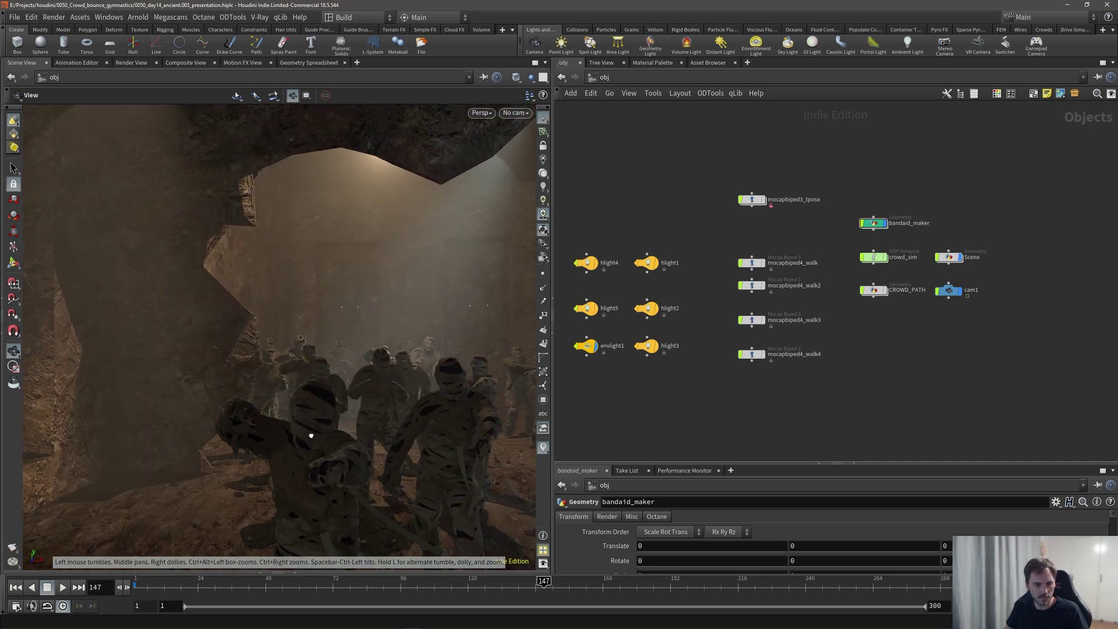
right_click_drag(309, 434, 630, 358)
left_click_drag(361, 326, 442, 336)
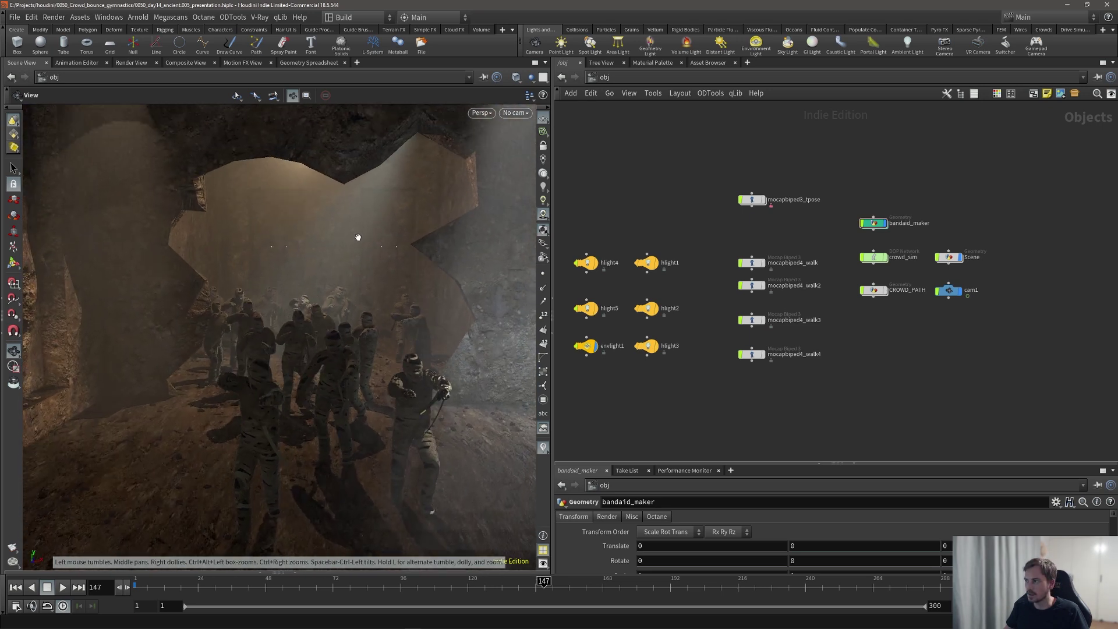
- Inspect the front mummy's bandages and hanging bands up close, from the front and from above
mouse_move(946, 260)
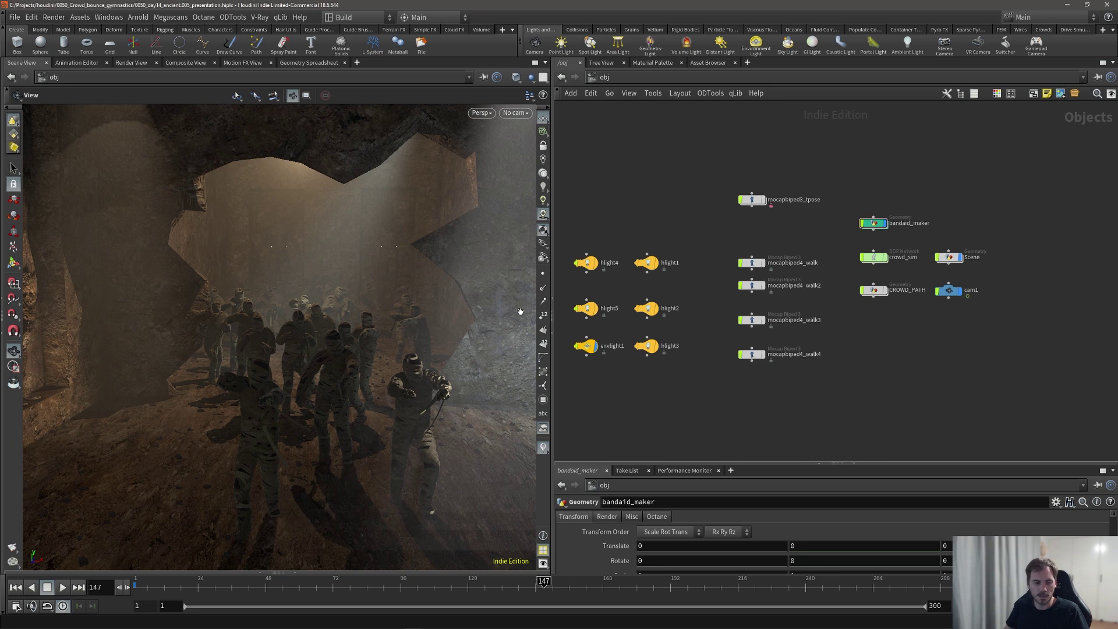
middle_click_drag(384, 356, 306, 314)
right_click_drag(305, 314, 487, 323)
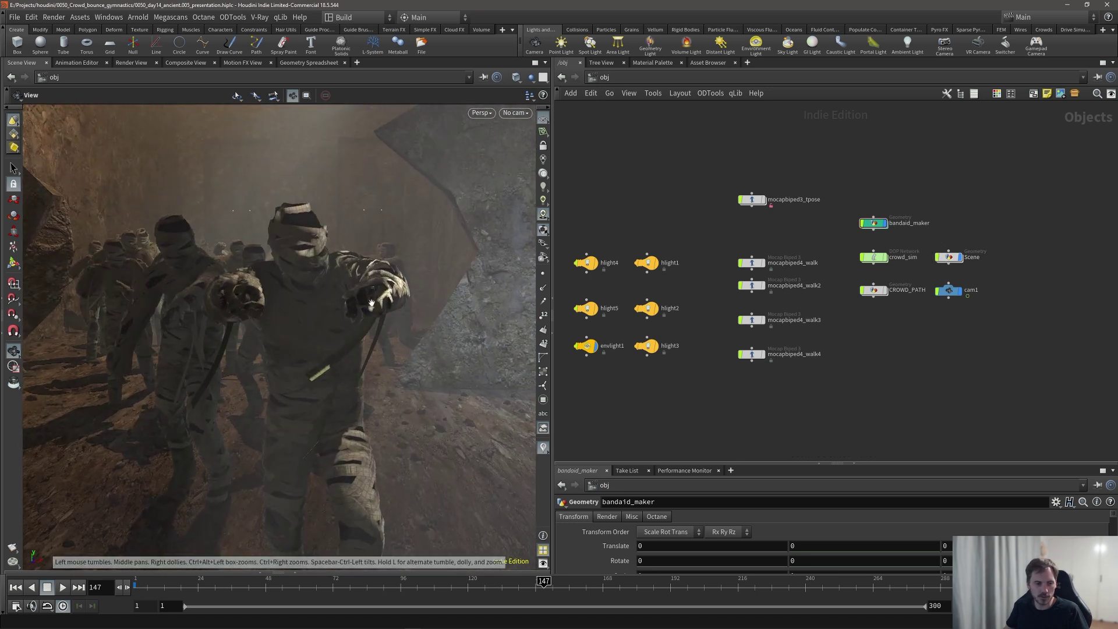
right_click_drag(372, 326, 412, 319)
middle_click_drag(413, 319, 417, 327)
left_click_drag(418, 328, 375, 294)
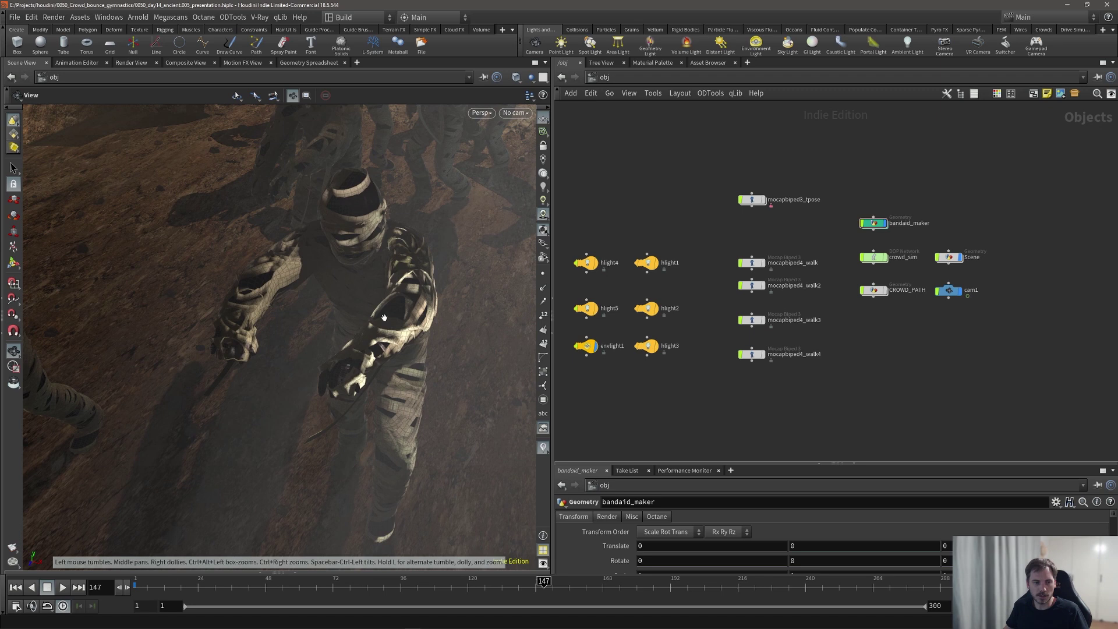
right_click_drag(375, 294, 350, 279)
left_click_drag(349, 280, 355, 262)
right_click_drag(355, 262, 352, 257)
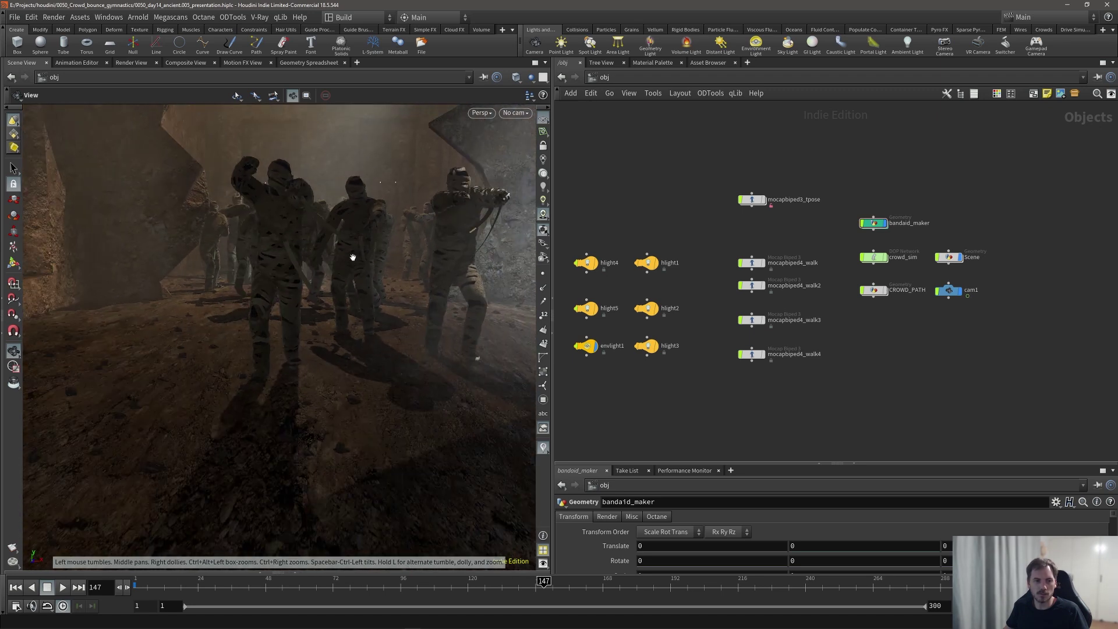
middle_click_drag(351, 257, 321, 326)
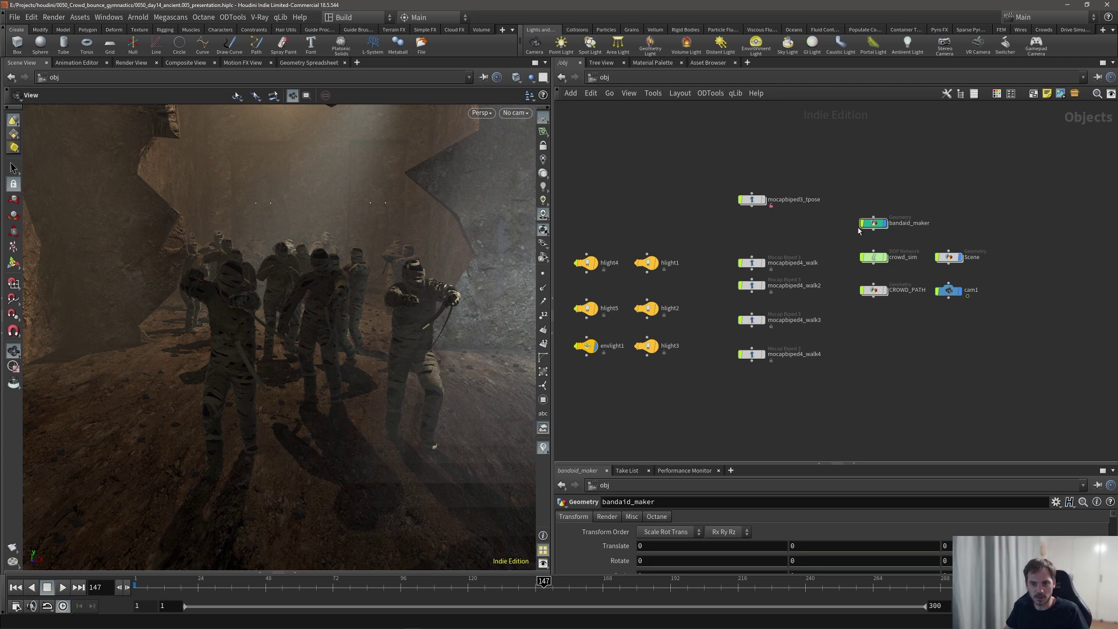
- Open the Scene object, select quickmaterial1 and enlarge the parameter area to inspect its base color texture
double_click(949, 257)
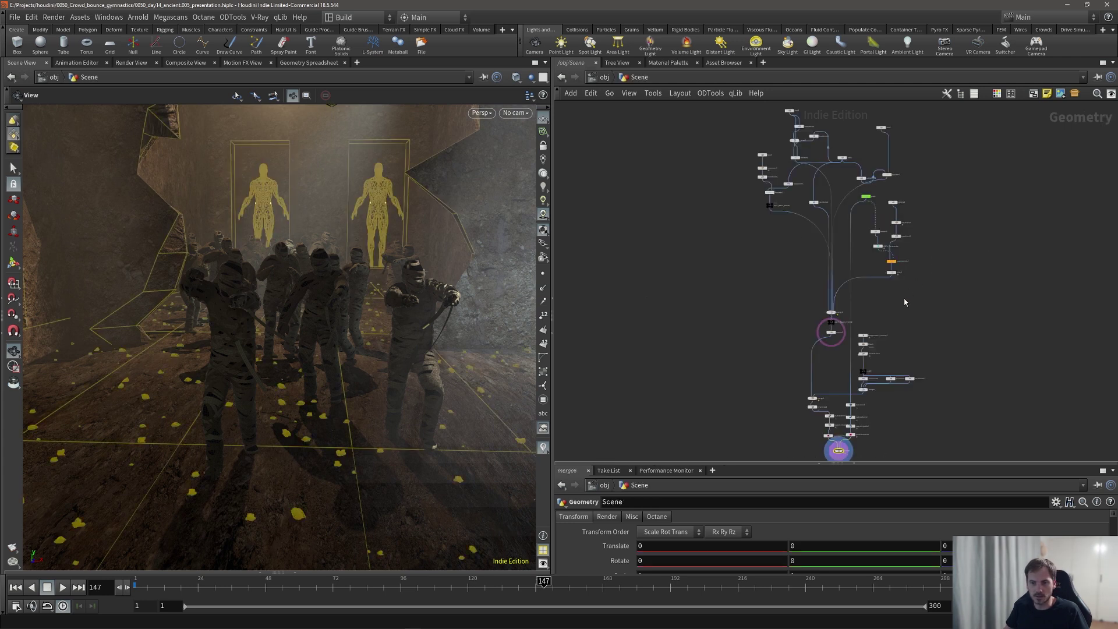
scroll(838, 367, "up", 8)
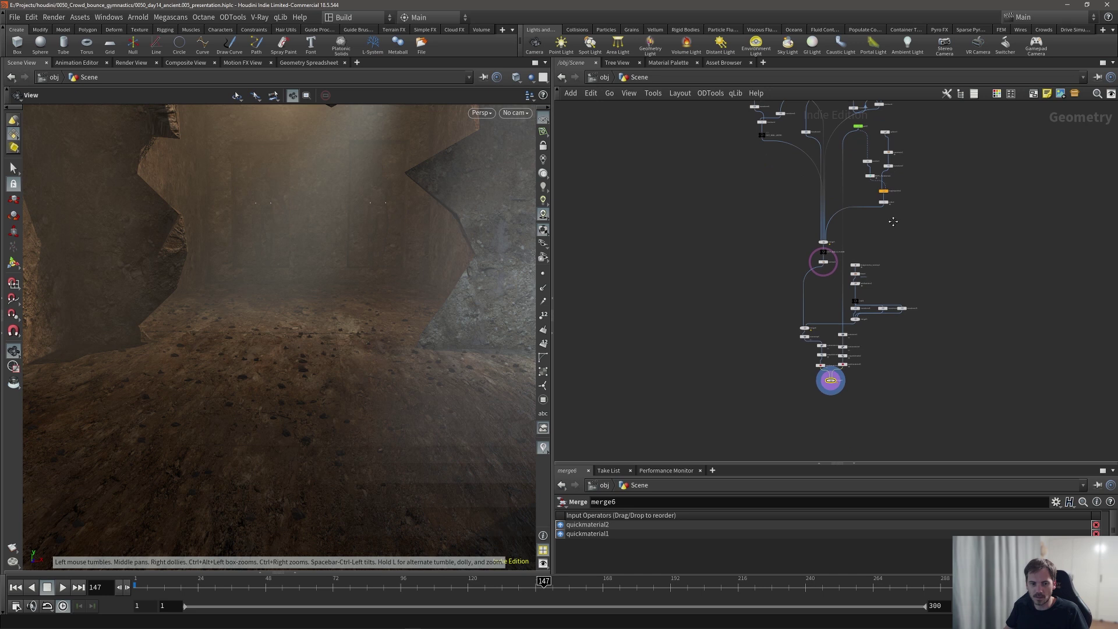
left_click(841, 360)
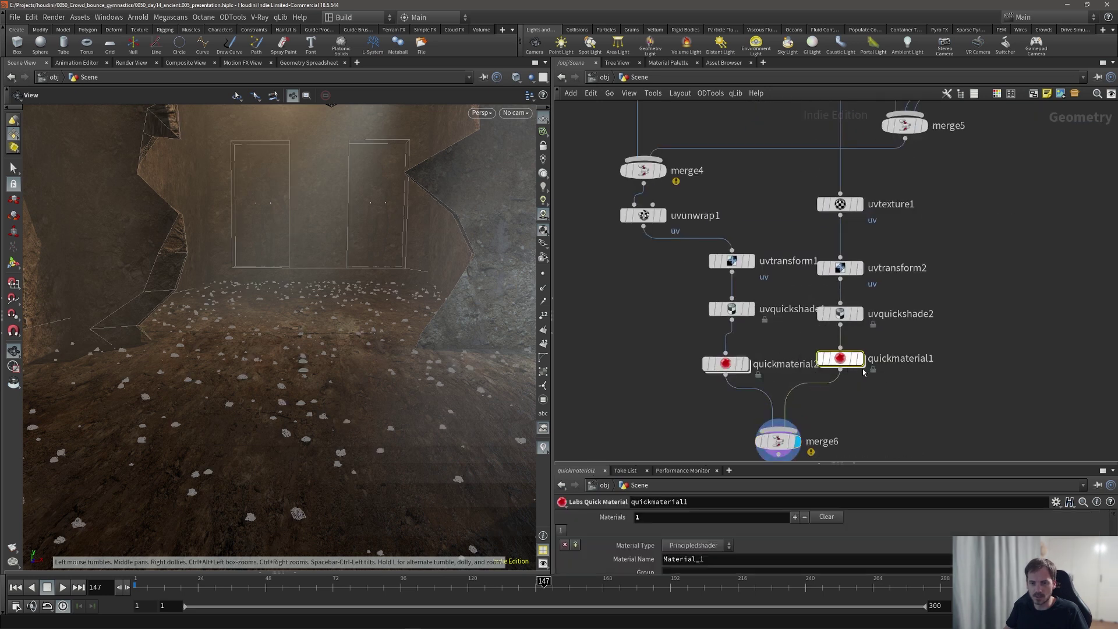
left_click_drag(743, 463, 681, 399)
mouse_move(725, 332)
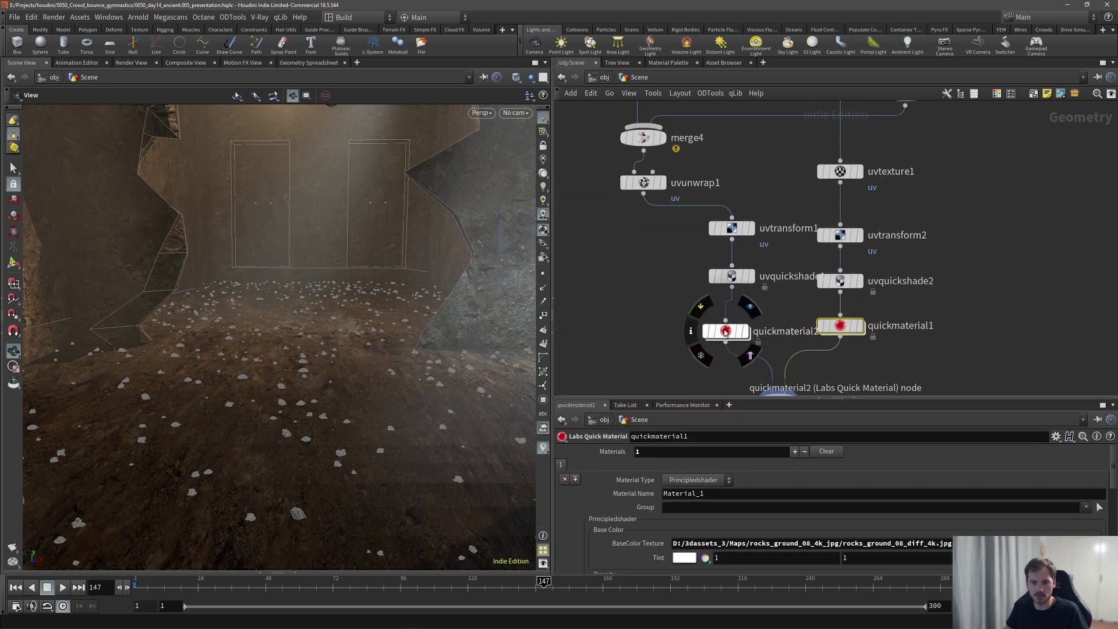
- Return to the obj level and look through cam1 in the viewport
key("u")
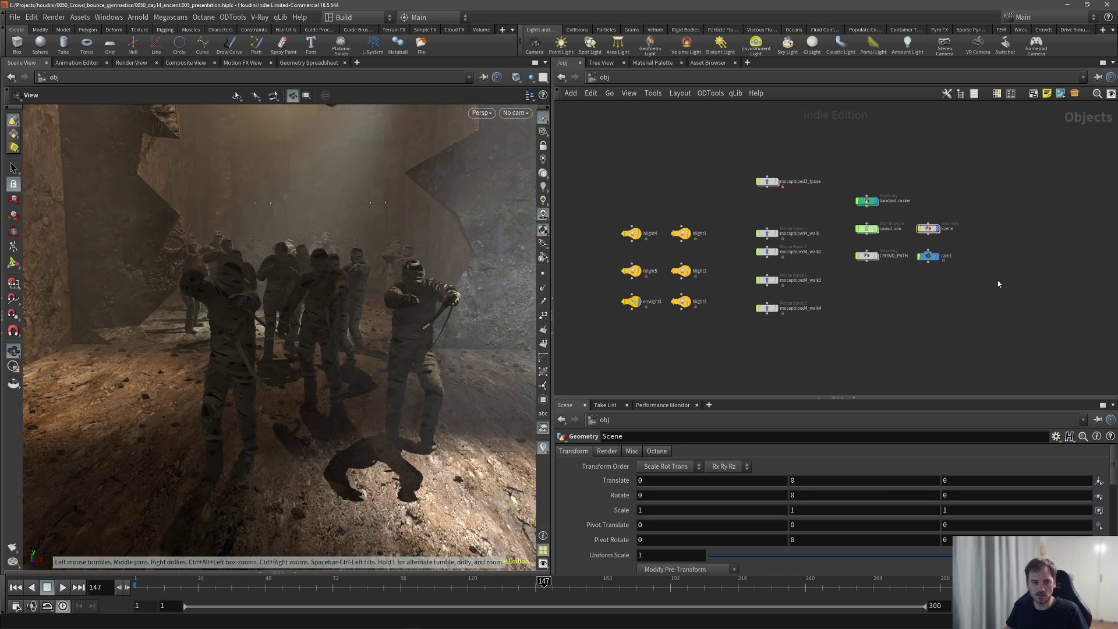
left_click(514, 112)
left_click(527, 173)
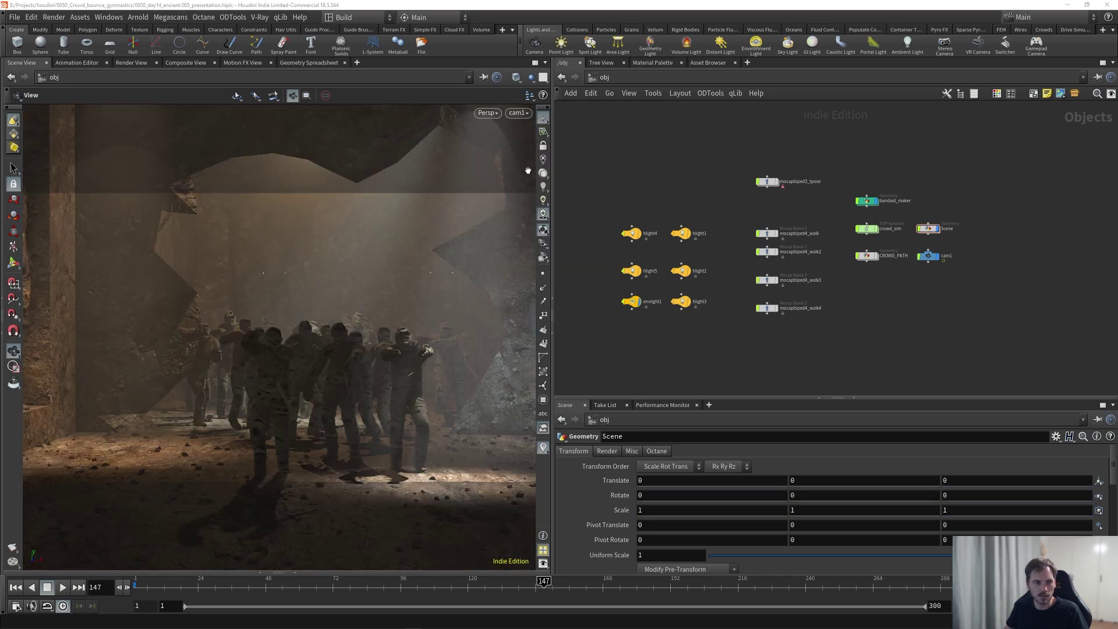